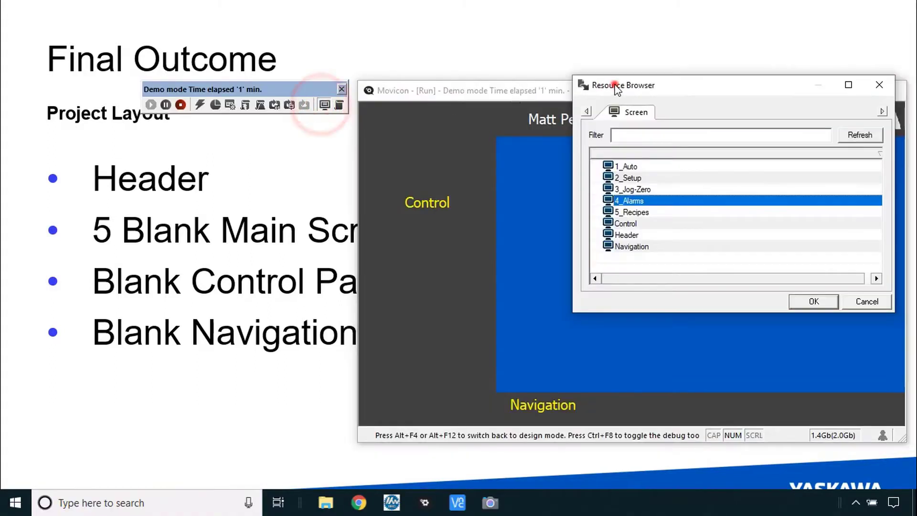
# In runtime, switch from 1_Auto to 2_Setup to 3_Jog-Zero using the Resource Browser.
pyautogui.moveTo(615, 82); pyautogui.dragTo(82, 135)
pyautogui.doubleClick(86, 212)
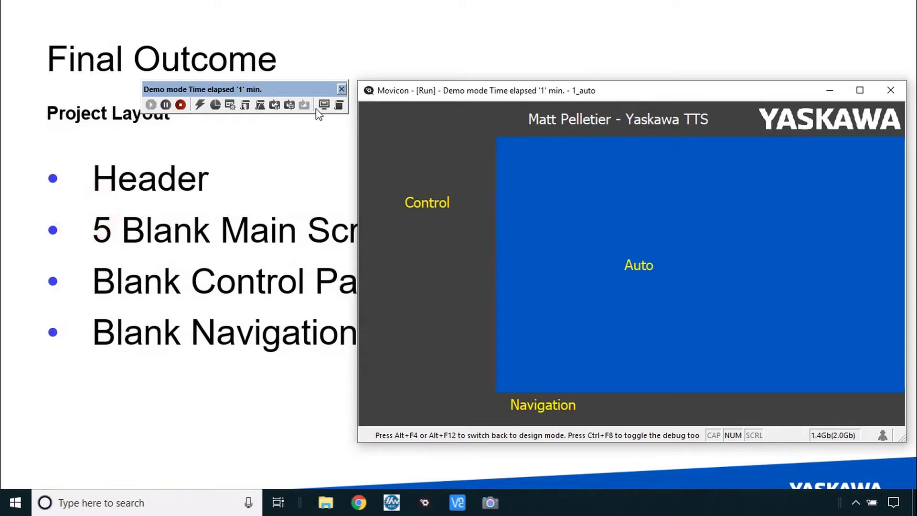
pyautogui.click(324, 105)
pyautogui.doubleClick(86, 226)
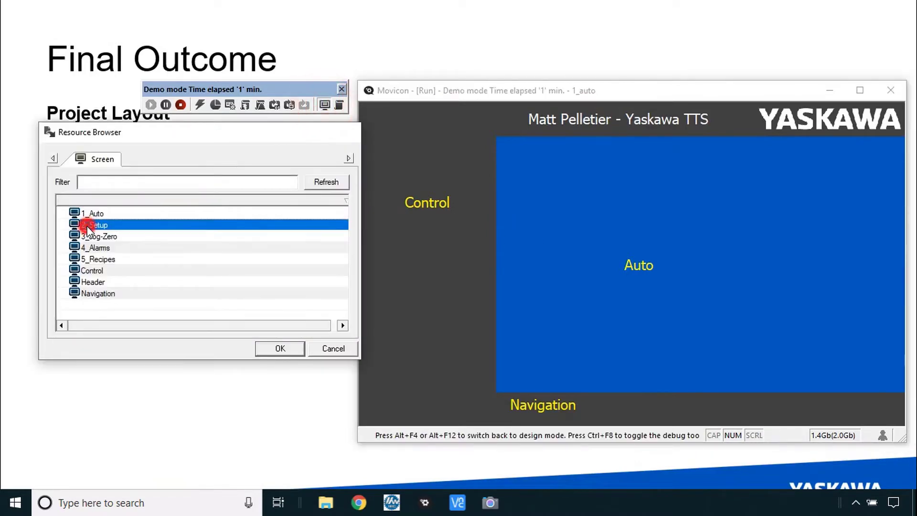
pyautogui.click(324, 105)
pyautogui.doubleClick(97, 234)
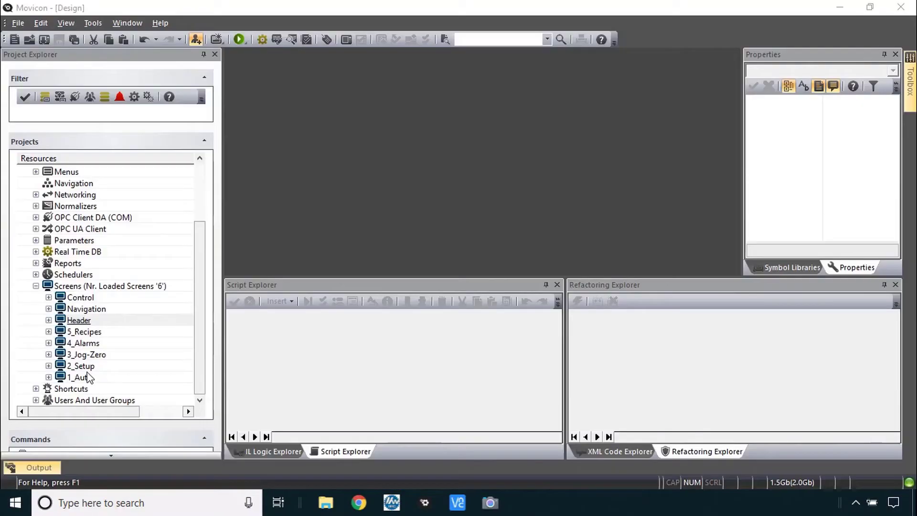
# Open the screens 1_Auto, 2_Setup, 3_Jog-Zero, 4_Alarms and 5_Recipes for editing.
pyautogui.click(76, 378)
pyautogui.doubleClick(76, 379)
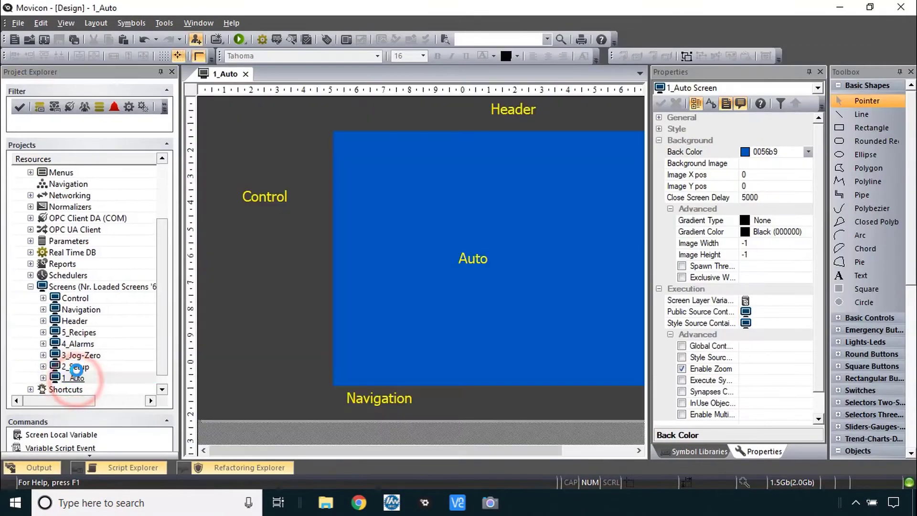
pyautogui.doubleClick(72, 366)
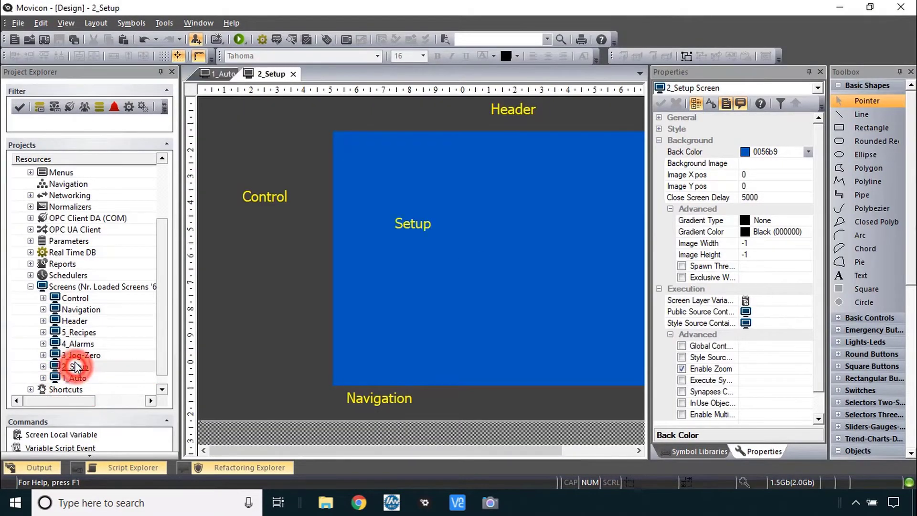
pyautogui.click(75, 356)
pyautogui.doubleClick(75, 356)
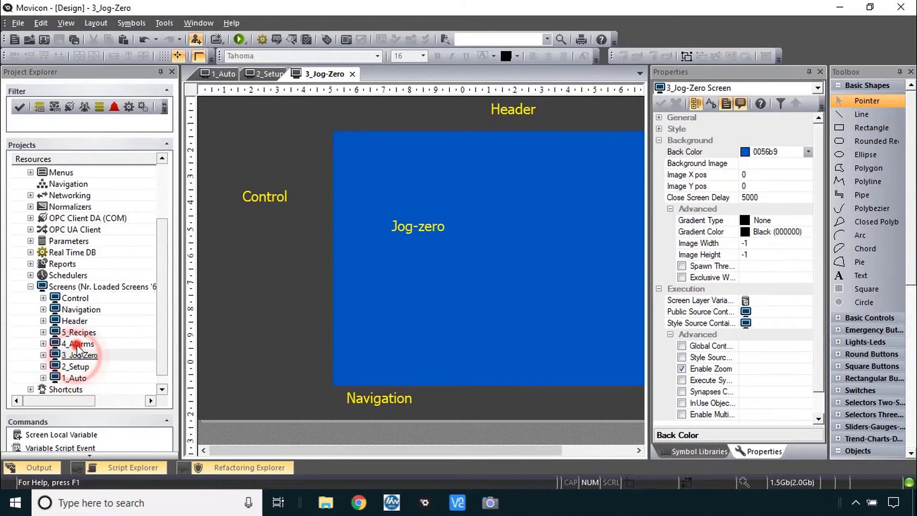
pyautogui.doubleClick(77, 344)
pyautogui.click(77, 333)
pyautogui.doubleClick(77, 333)
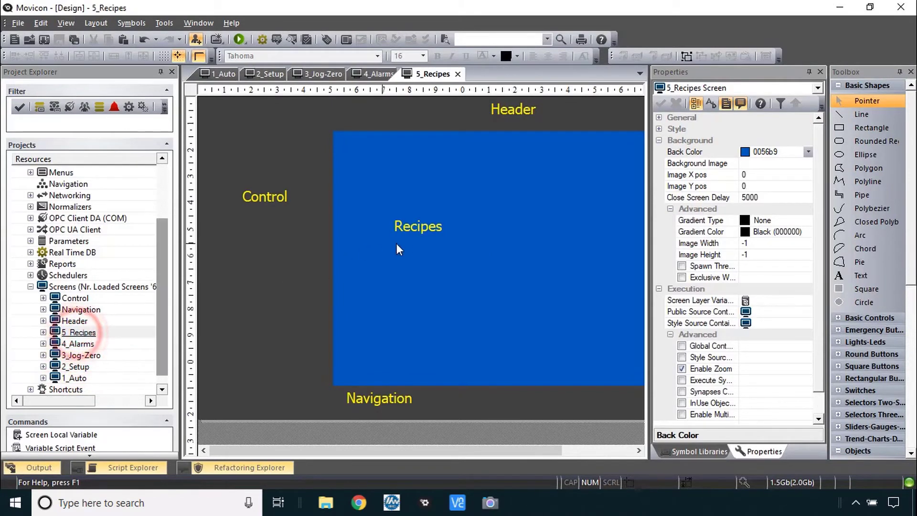
# On 5_Recipes, add an embedded view of the Header screen near the top, 450 wide.
pyautogui.click(457, 107)
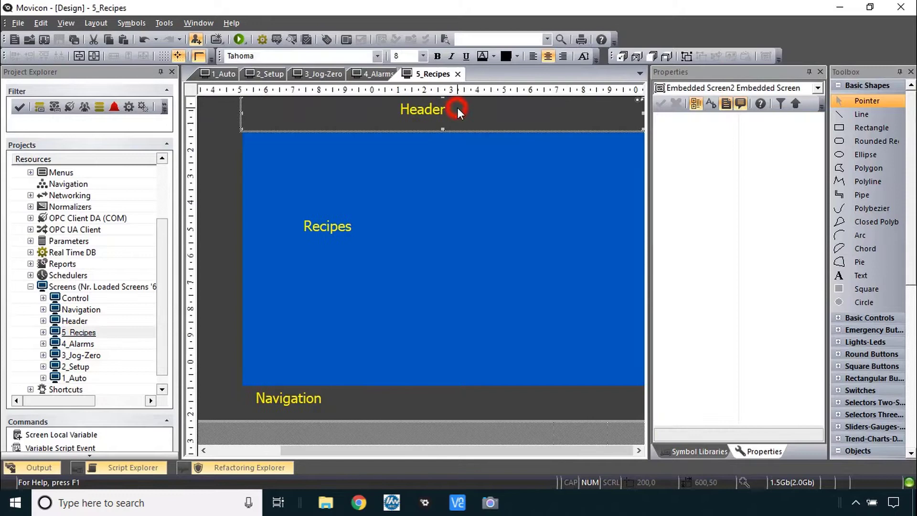
pyautogui.click(220, 181)
pyautogui.click(382, 403)
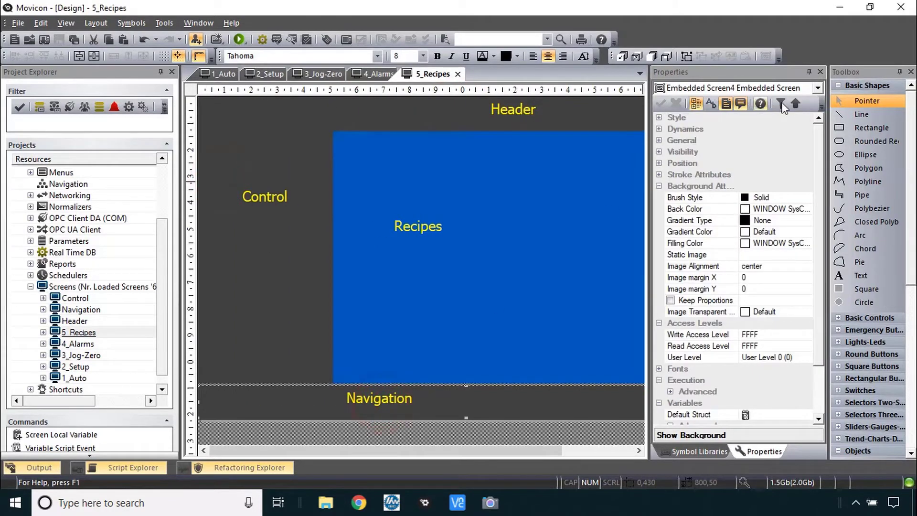
pyautogui.scroll(-8, 909, 219)
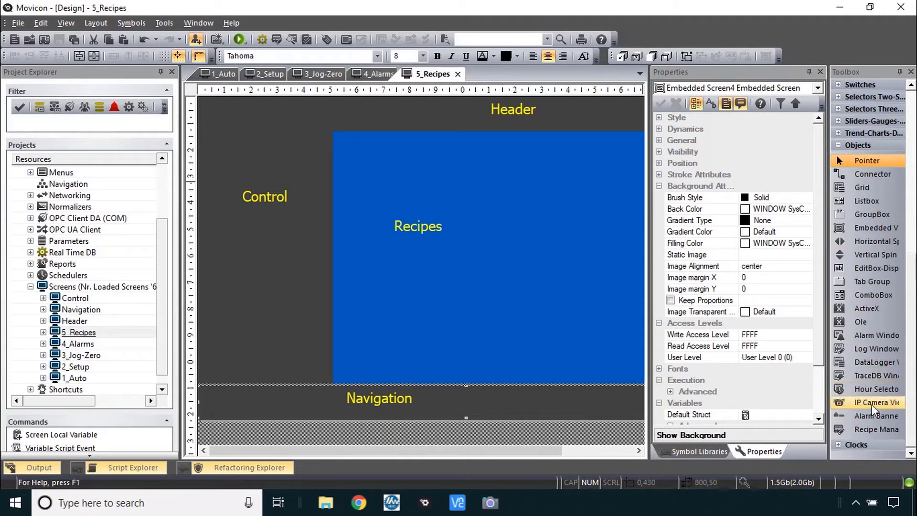
pyautogui.click(860, 227)
pyautogui.click(372, 187)
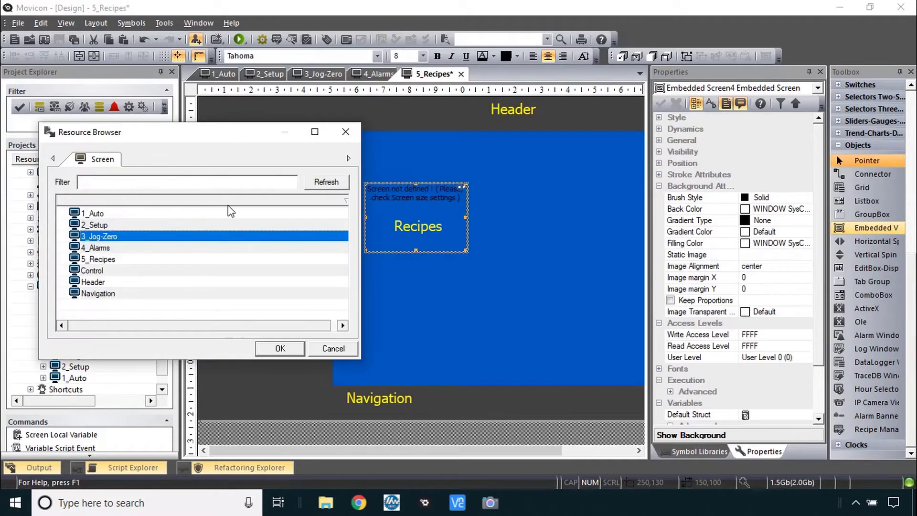
pyautogui.doubleClick(95, 282)
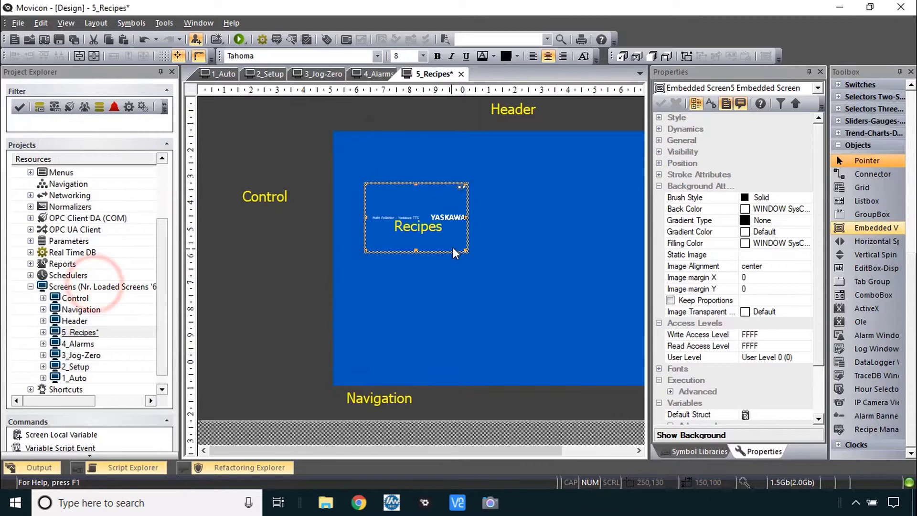
pyautogui.click(466, 249)
pyautogui.moveTo(474, 203); pyautogui.dragTo(452, 150)
pyautogui.moveTo(620, 176)
pyautogui.mouseDown()
pyautogui.moveTo(688, 180)
pyautogui.moveTo(636, 180)
pyautogui.mouseUp()
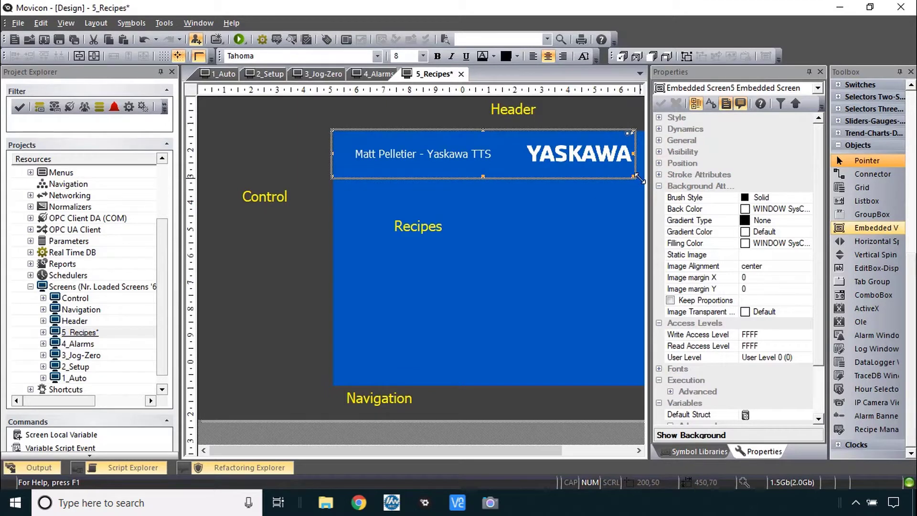
pyautogui.click(498, 158)
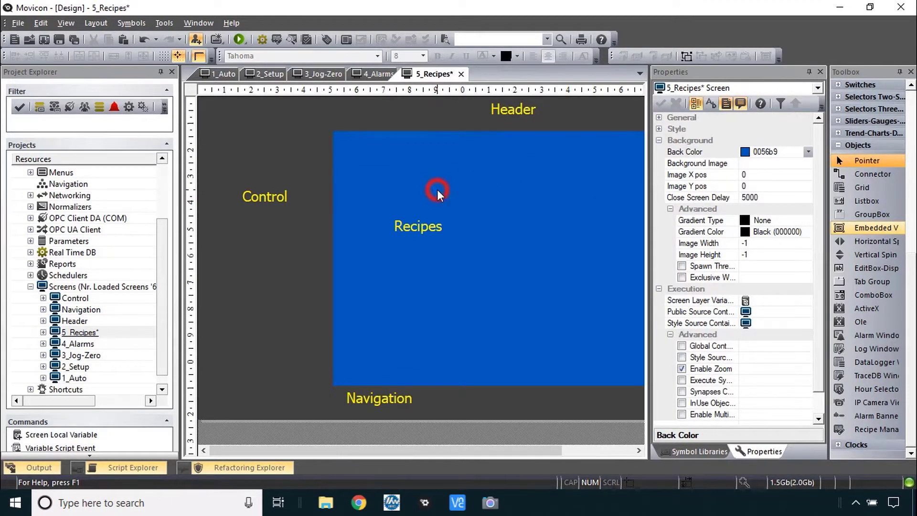
# Replace 4_Alarms' Header, Control and Navigation embedded views with the ones from 5_Recipes.
pyautogui.scroll(-1, 437, 189)
pyautogui.click(399, 108)
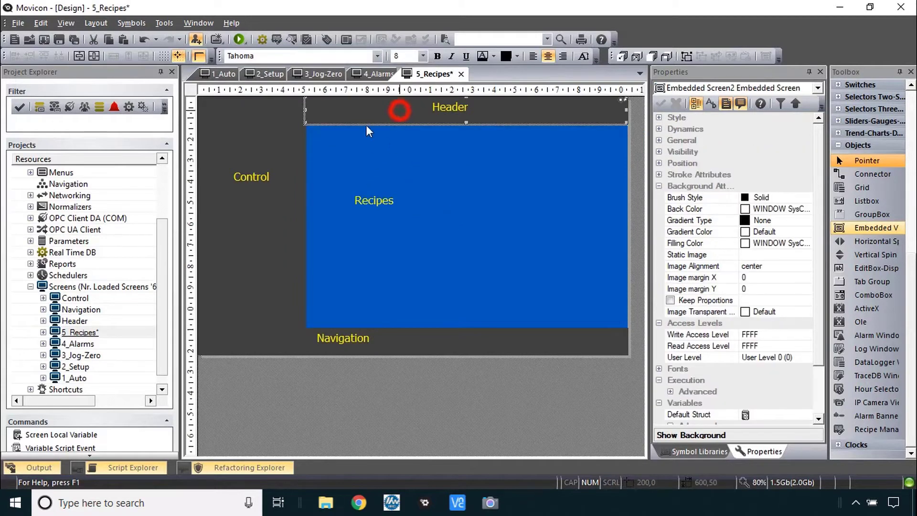
pyautogui.keyDown('shift'); pyautogui.click(256, 158); pyautogui.keyUp('shift')
pyautogui.keyDown('shift'); pyautogui.click(407, 339); pyautogui.keyUp('shift')
pyautogui.click(380, 74)
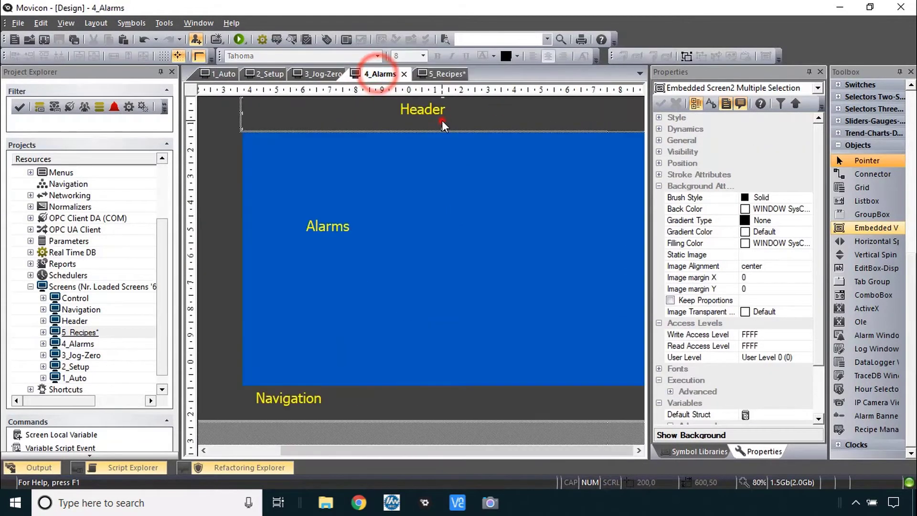
pyautogui.click(442, 121)
pyautogui.keyDown('shift'); pyautogui.click(227, 221); pyautogui.keyUp('shift')
pyautogui.keyDown('shift'); pyautogui.click(359, 401); pyautogui.keyUp('shift')
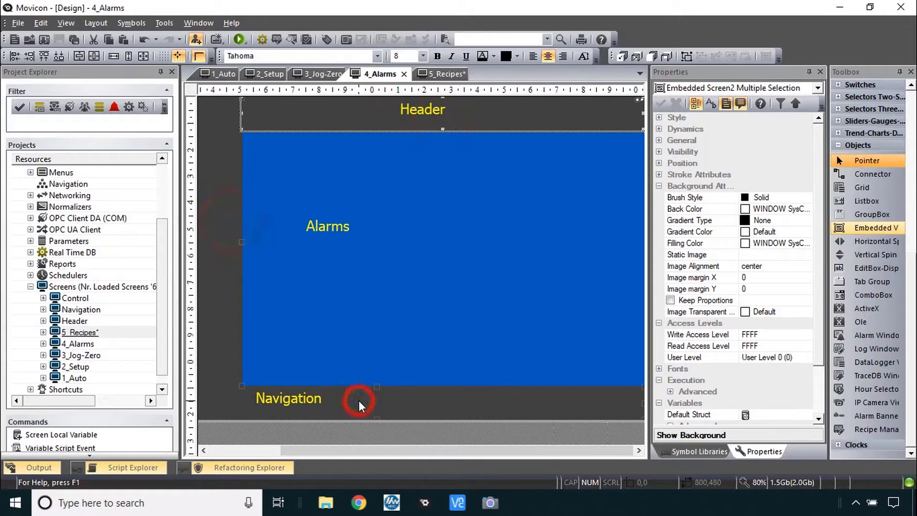
pyautogui.press('Delete')
pyautogui.hotkey('ctrl', 'v')
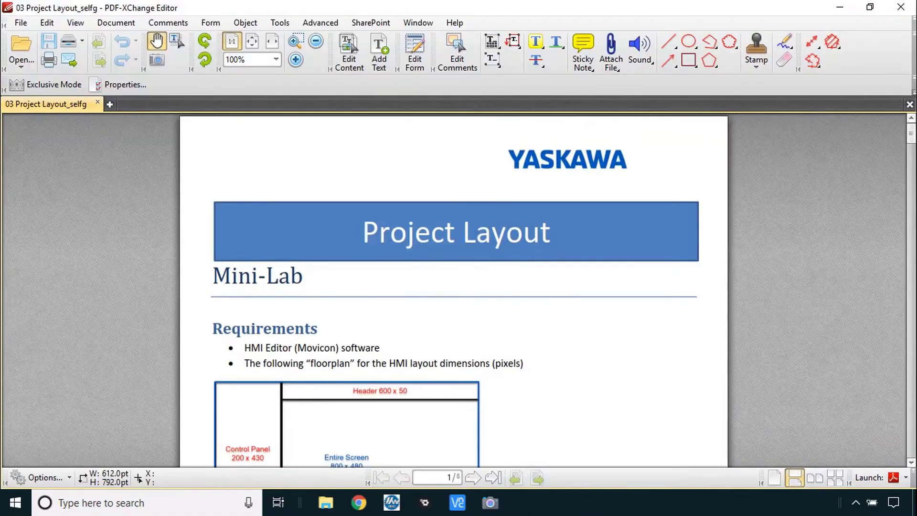
# Scroll the PDF down to page 2's 'Create 5 Main Screens' steps.
pyautogui.scroll(-3, 399, 338)
pyautogui.scroll(-3, 400, 337)
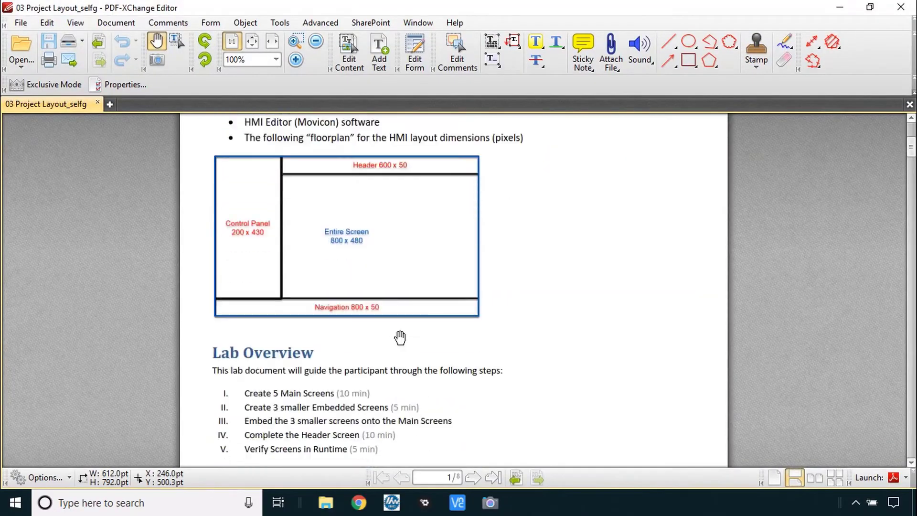
pyautogui.scroll(-3, 400, 337)
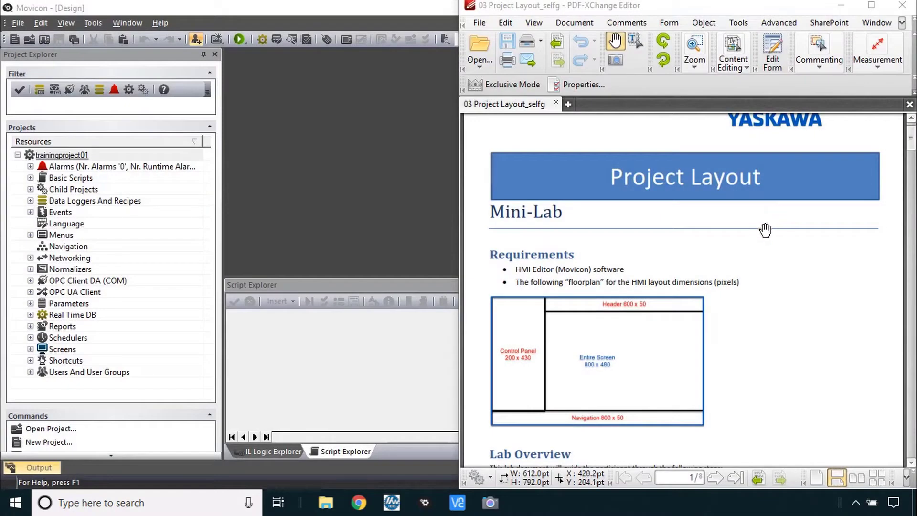
pyautogui.scroll(-1, 767, 232)
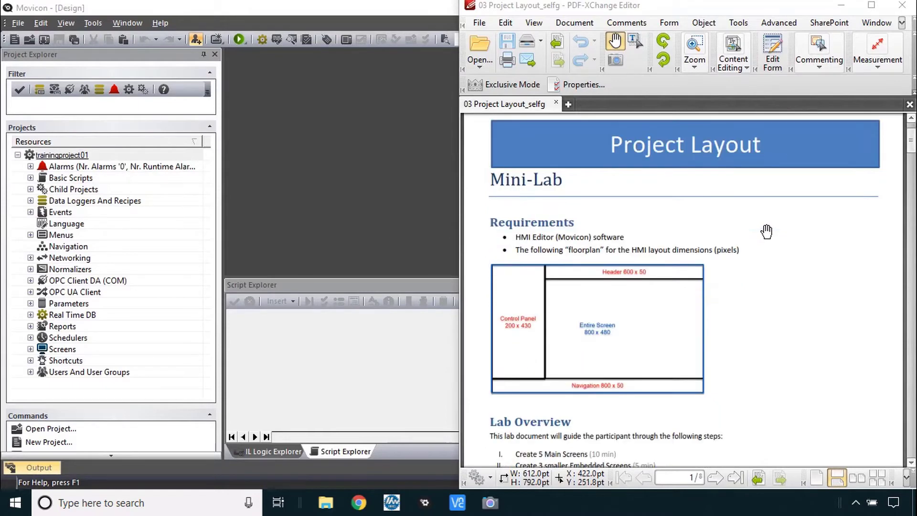
pyautogui.scroll(-15, 767, 231)
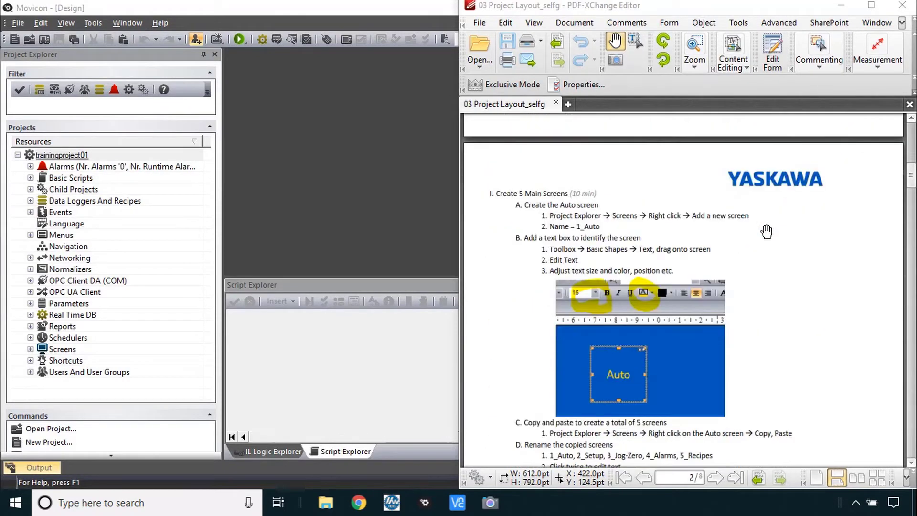
pyautogui.scroll(-1, 767, 232)
pyautogui.scroll(-1, 767, 232)
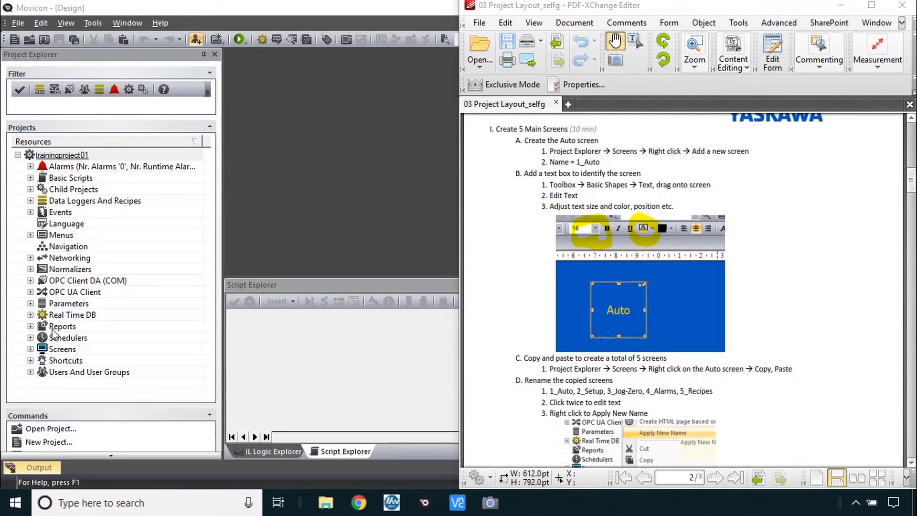
# Add a new screen named 1_Auto to the project's Screens.
pyautogui.rightClick(63, 349)
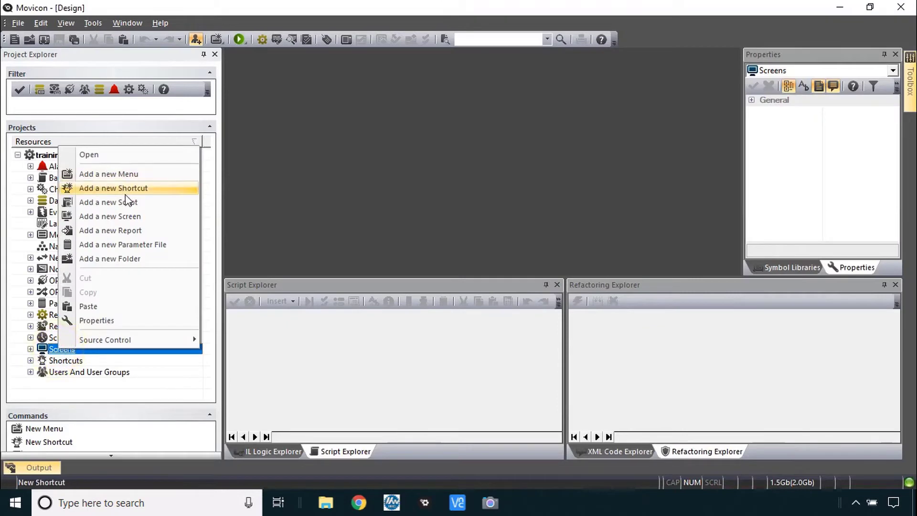
pyautogui.click(132, 213)
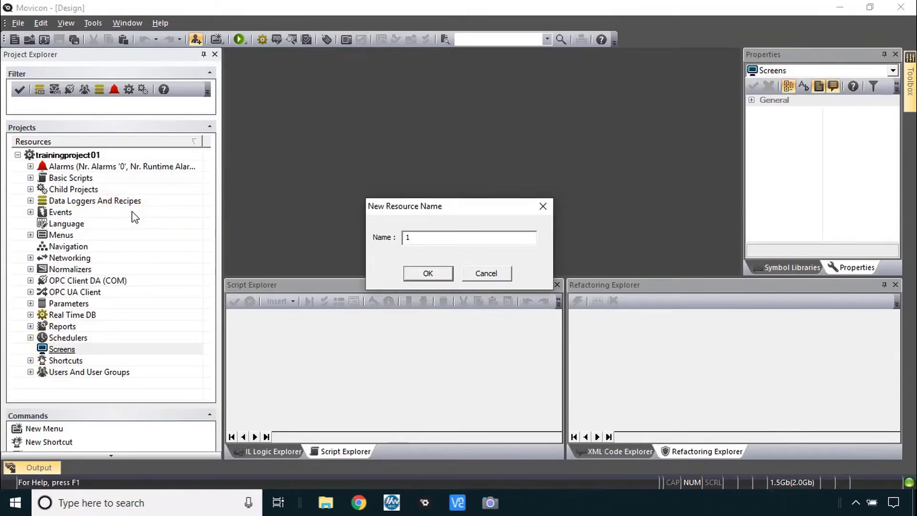
pyautogui.press('Return')
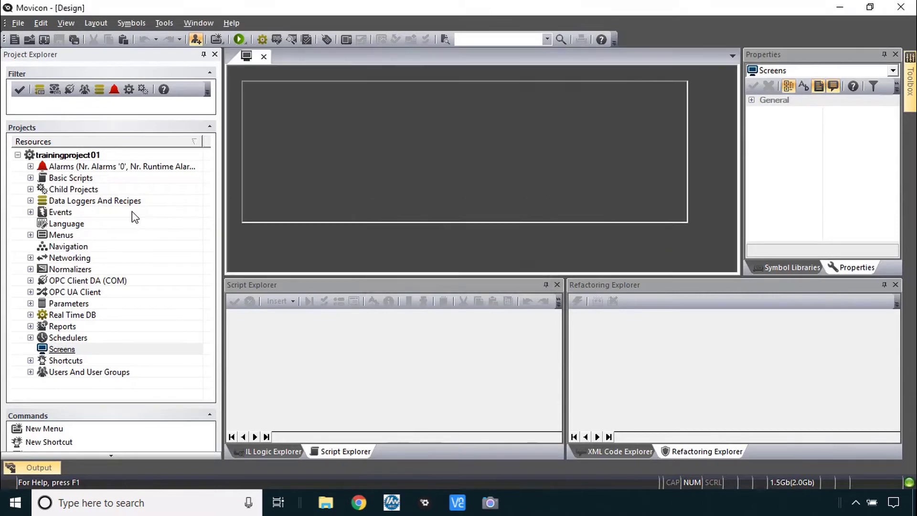
pyautogui.hotkey('alt', 'Tab')
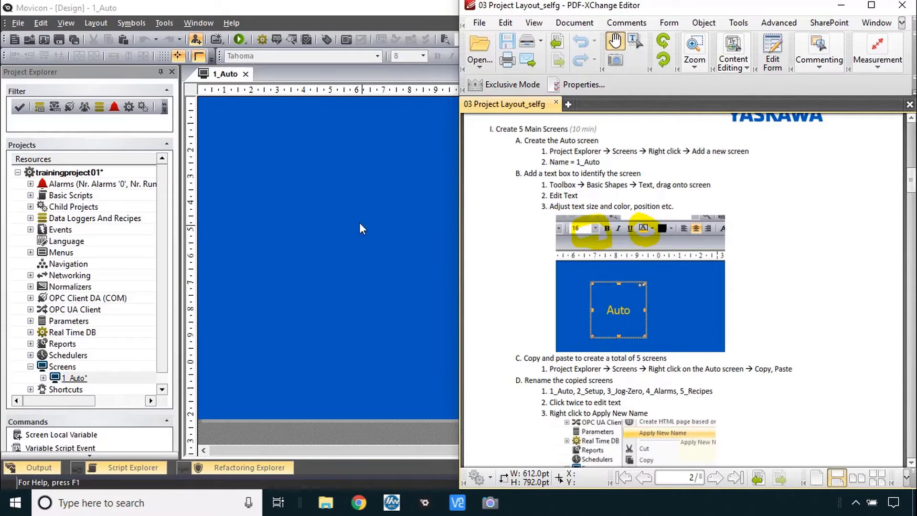
pyautogui.click(330, 210)
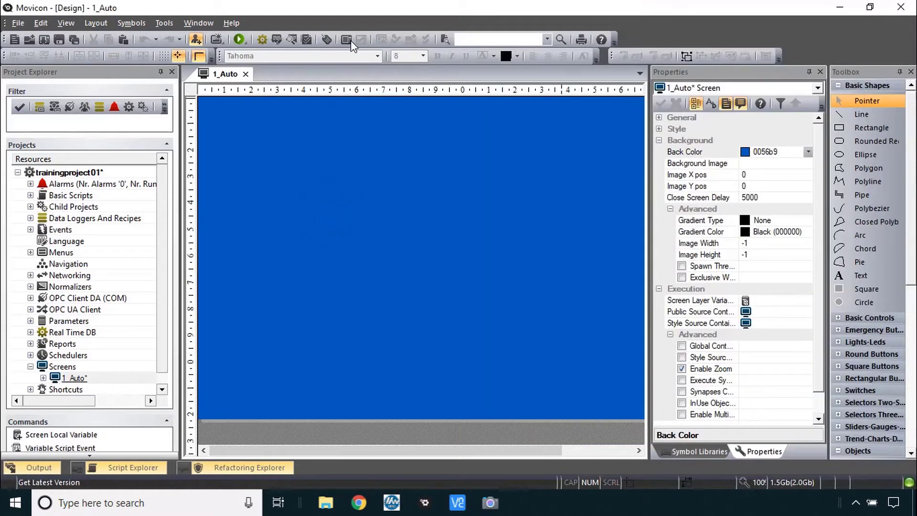
# Draw a text box near the centre of 1_Auto and make it read Auto.
pyautogui.click(859, 276)
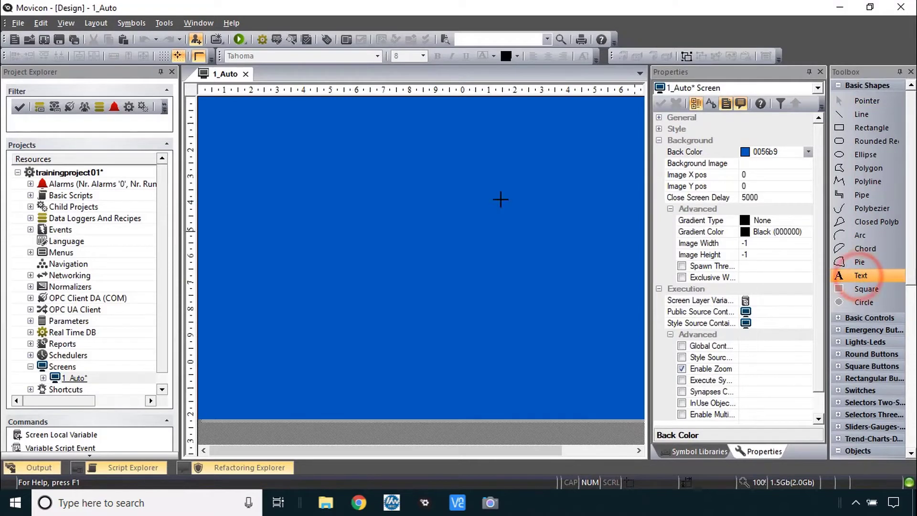
pyautogui.moveTo(353, 205); pyautogui.dragTo(508, 302)
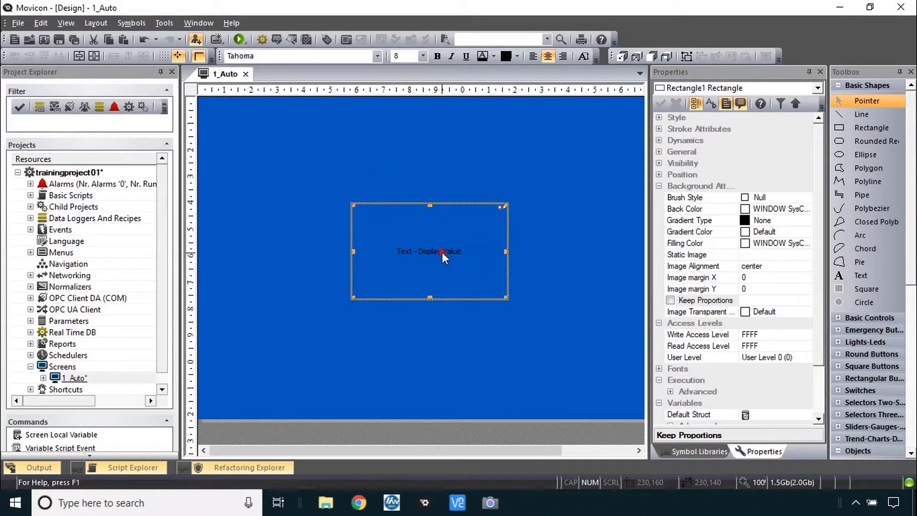
pyautogui.moveTo(442, 251); pyautogui.dragTo(443, 244)
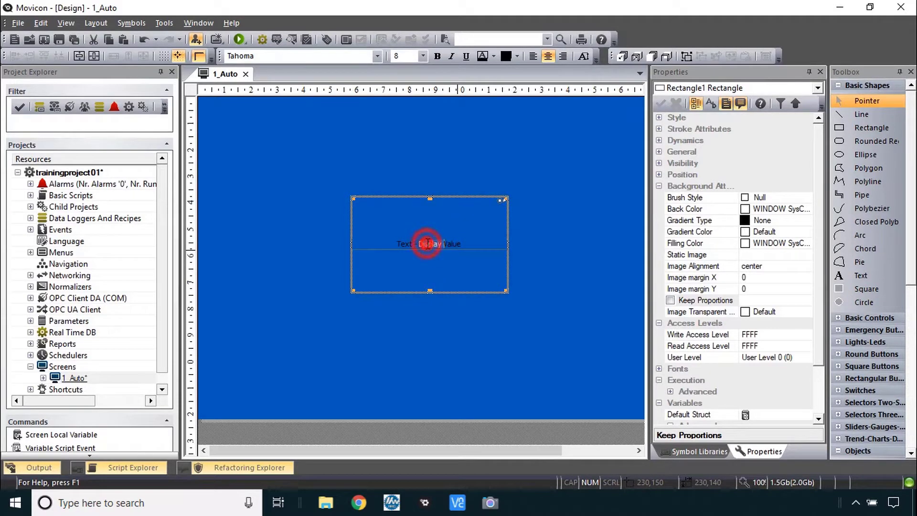
pyautogui.moveTo(466, 244); pyautogui.dragTo(385, 242)
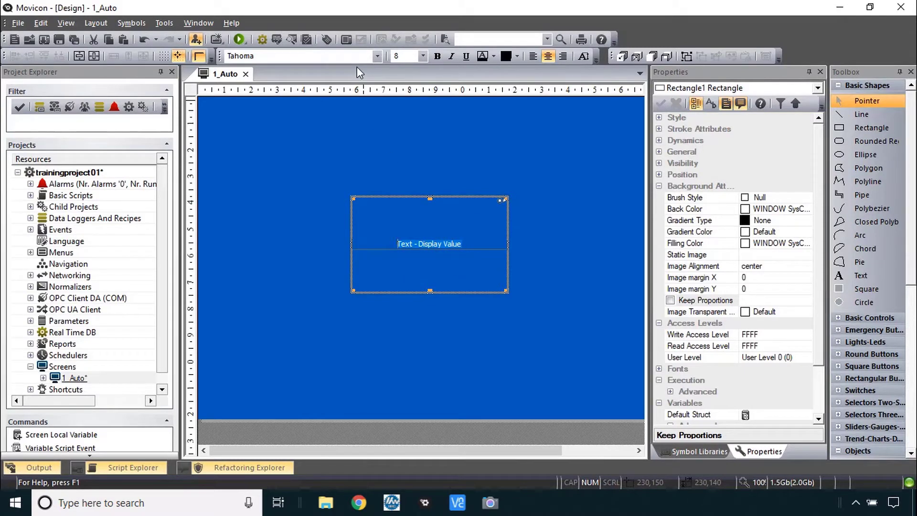
pyautogui.write('Auto')
# Format the Auto text as 16-point yellow lettering.
pyautogui.click(423, 56)
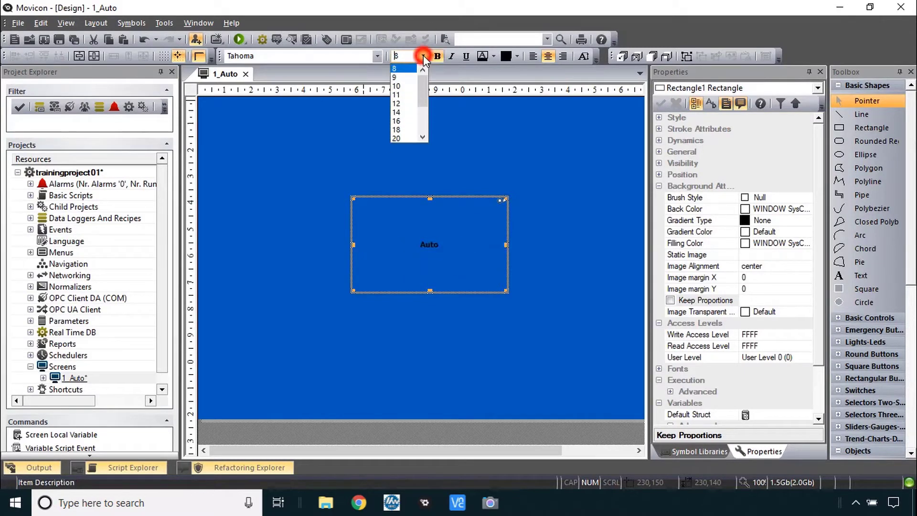
pyautogui.click(404, 121)
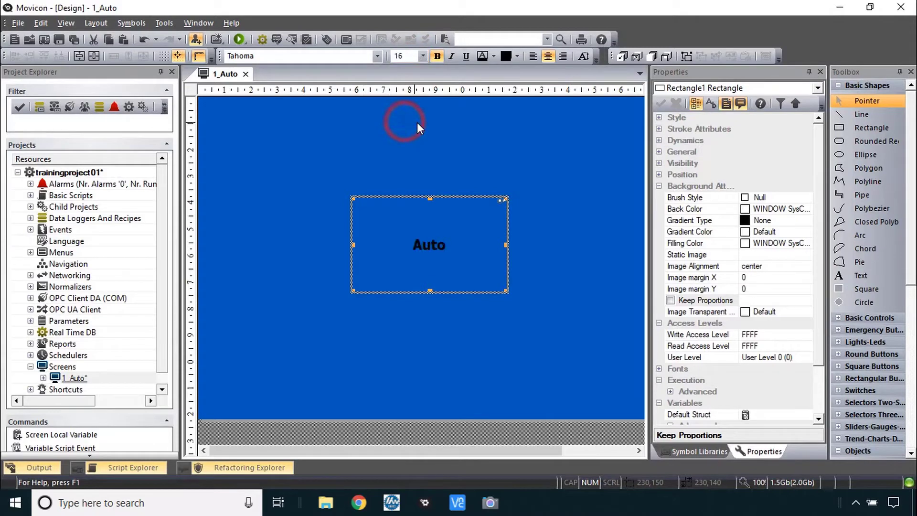
pyautogui.click(493, 56)
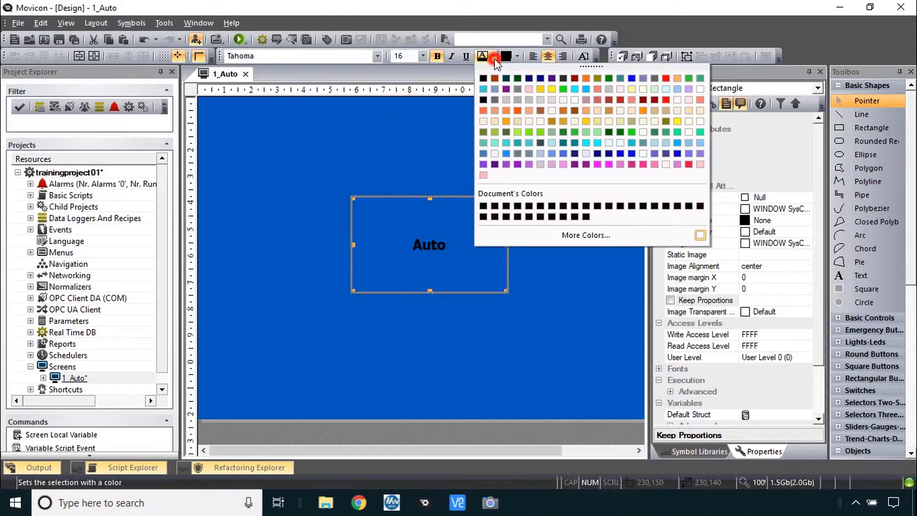
pyautogui.click(677, 121)
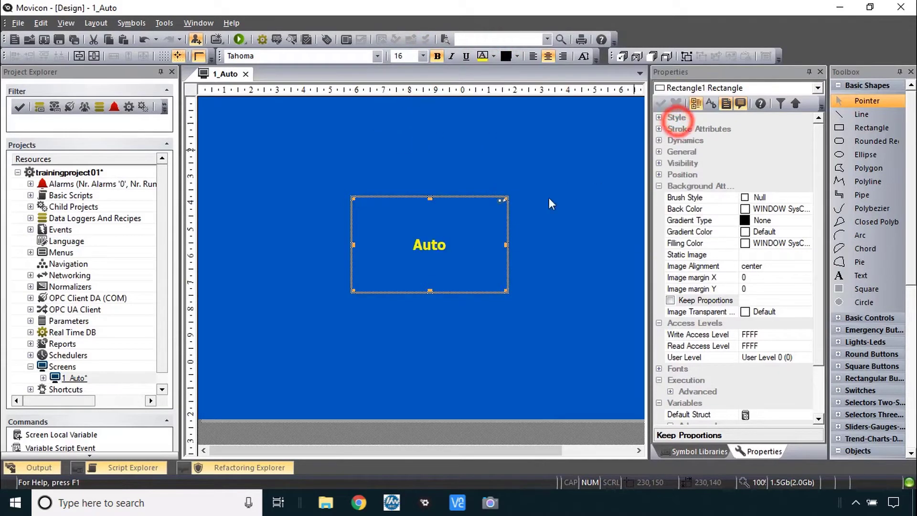
pyautogui.click(461, 344)
pyautogui.scroll(-1, 461, 343)
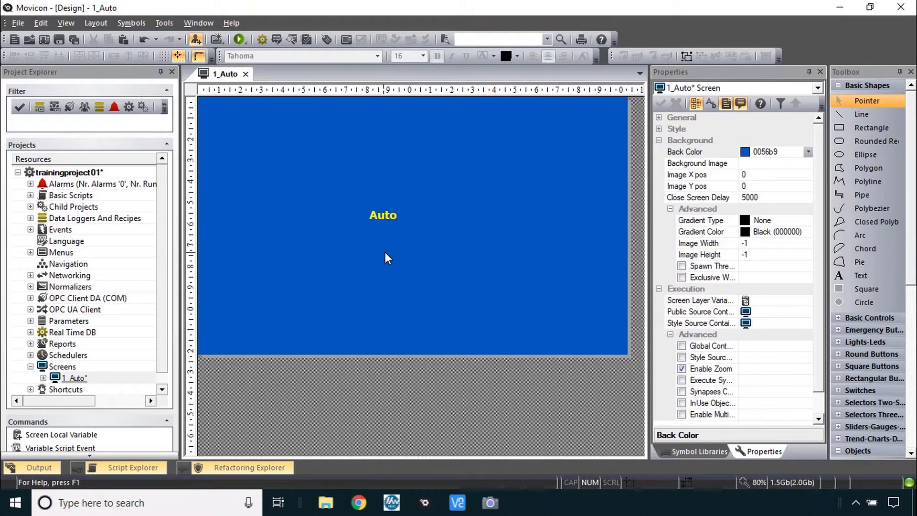
# Copy the 1_Auto screen and paste copies of it into Screens.
pyautogui.hotkey('alt', 'Tab')
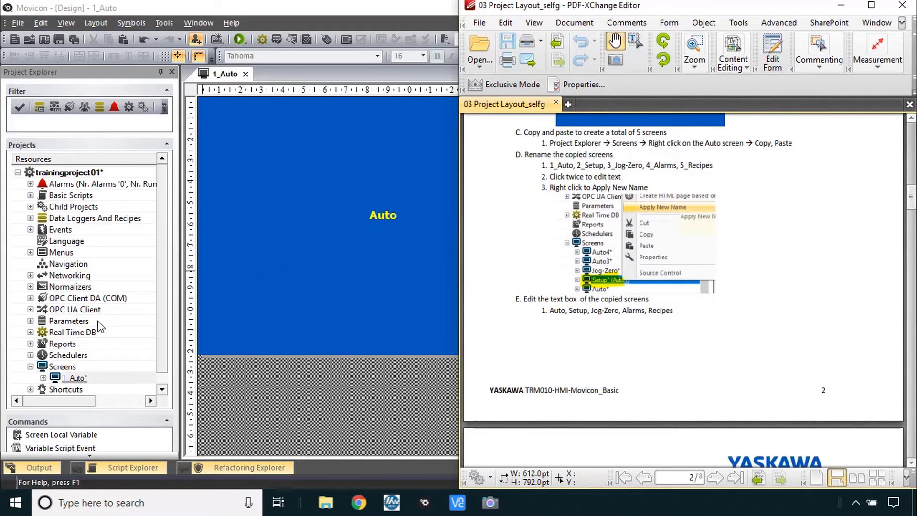
pyautogui.click(71, 378)
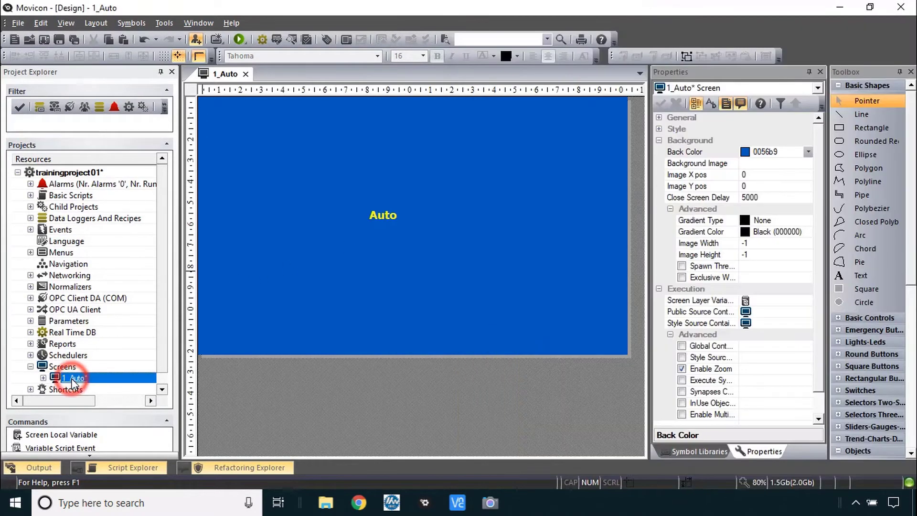
pyautogui.rightClick(65, 380)
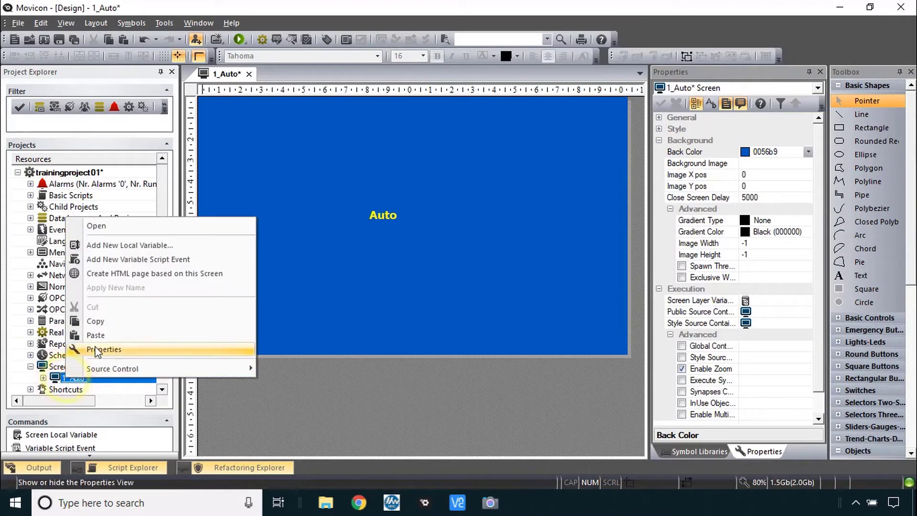
pyautogui.click(109, 321)
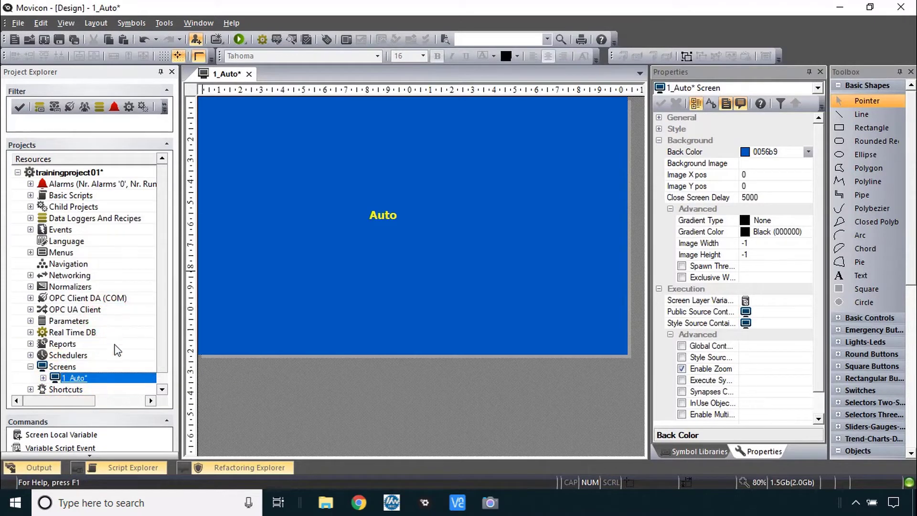
pyautogui.hotkey('ctrl', 'v')
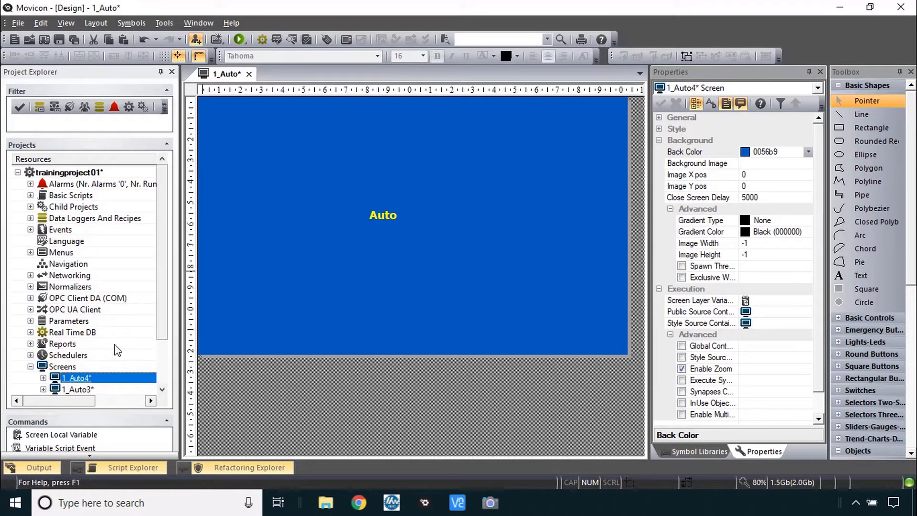
pyautogui.scroll(-2, 117, 350)
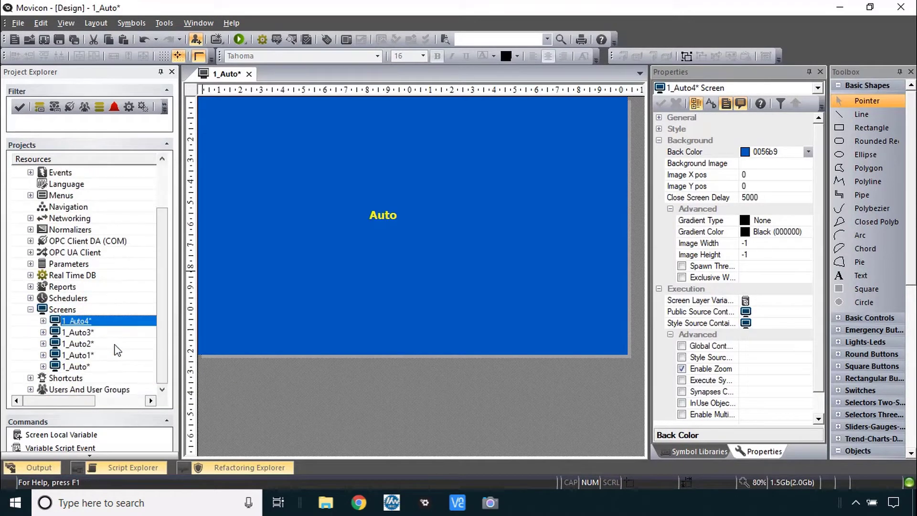
# Rename the first copies to 2_Setup and 3_Jog-Zero.
pyautogui.click(73, 356)
pyautogui.click(74, 355)
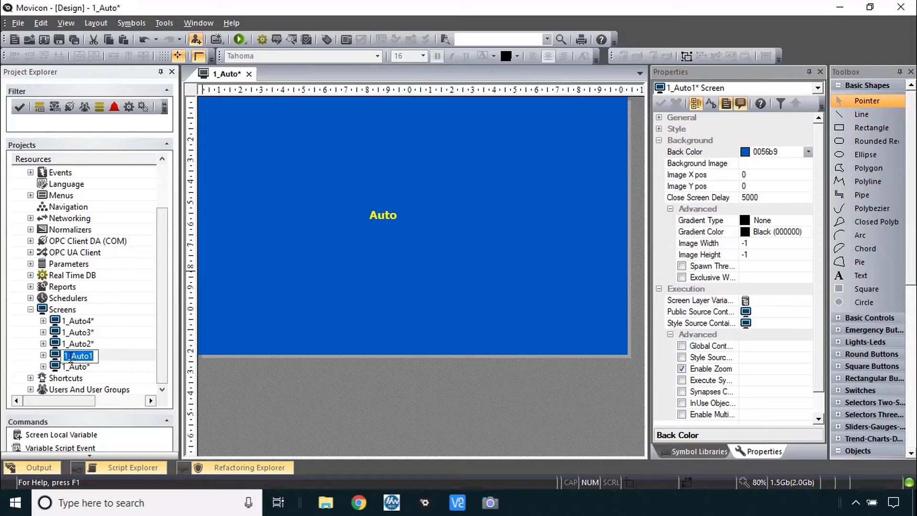
pyautogui.click(70, 358)
pyautogui.press('BackSpace')
pyautogui.write('2_Seu')
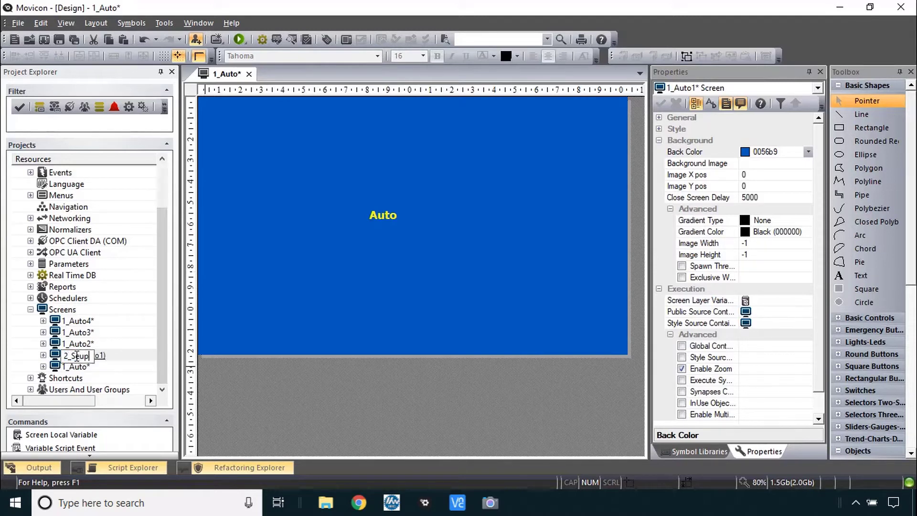
pyautogui.write('jo')
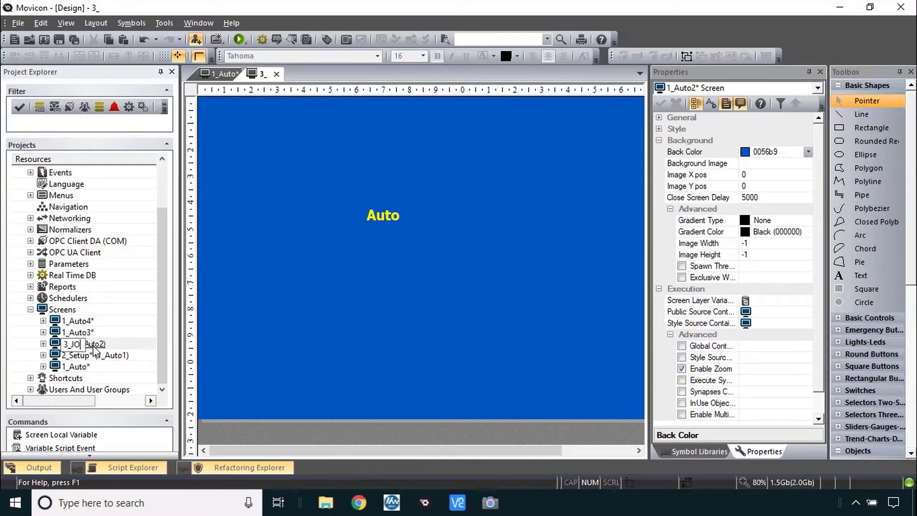
pyautogui.write('g-Zer')
pyautogui.write('o')
pyautogui.press('Return')
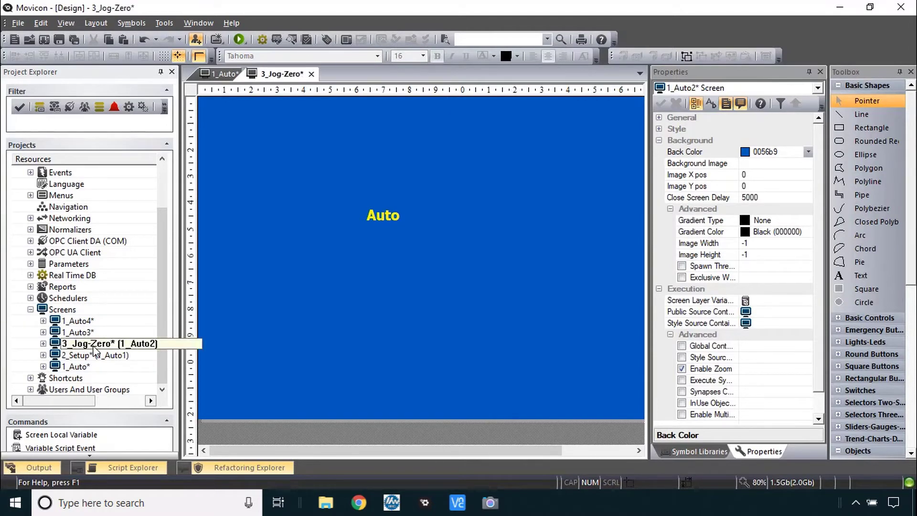
# Rename the remaining copies to 4_Alarms and 5_Recipes.
pyautogui.click(79, 333)
pyautogui.click(80, 334)
pyautogui.write('4')
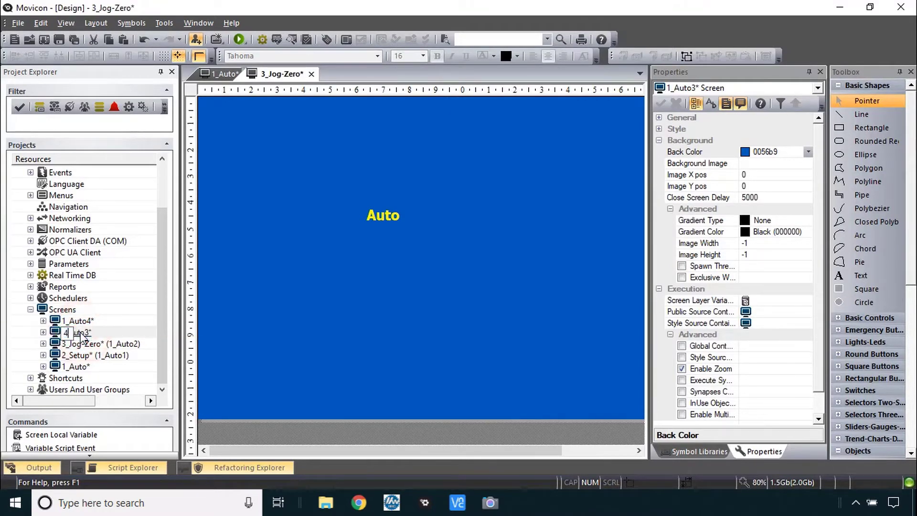
pyautogui.write('_Alarms')
pyautogui.press('Return')
pyautogui.click(76, 320)
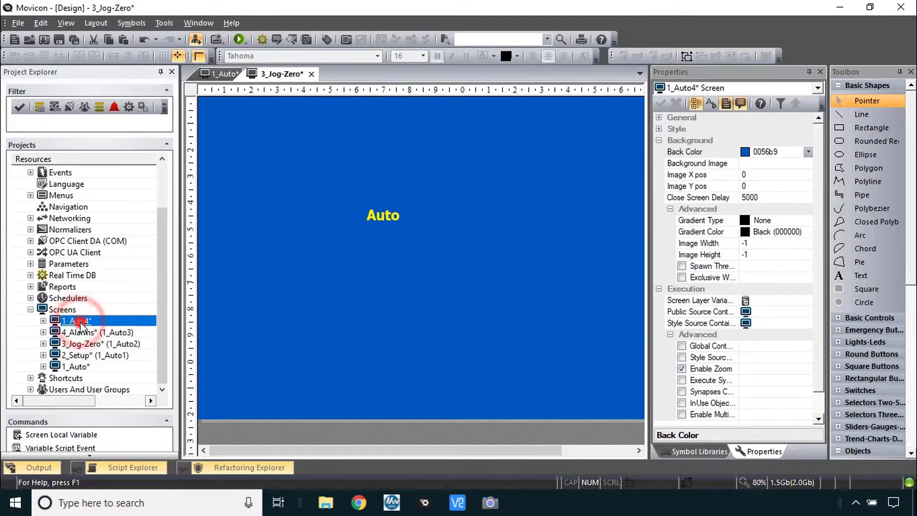
pyautogui.click(80, 323)
pyautogui.write('5_R')
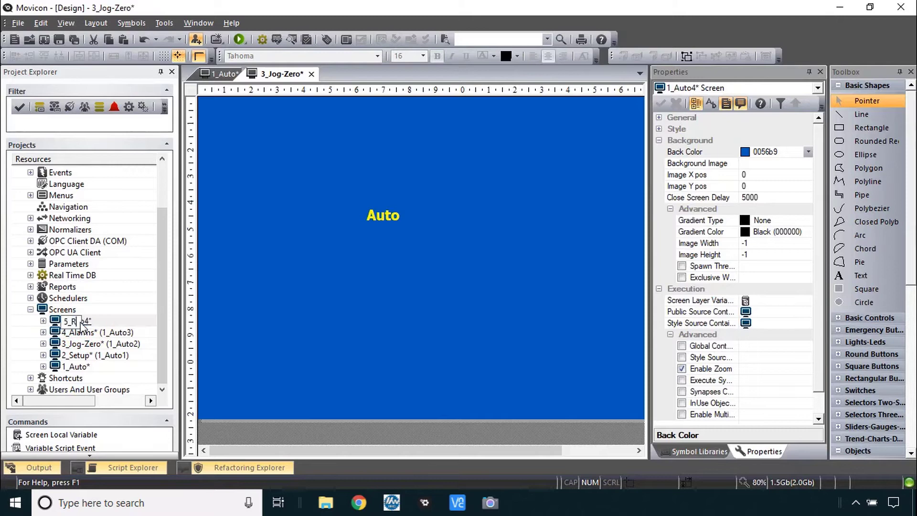
pyautogui.write('ecipes')
pyautogui.press('Return')
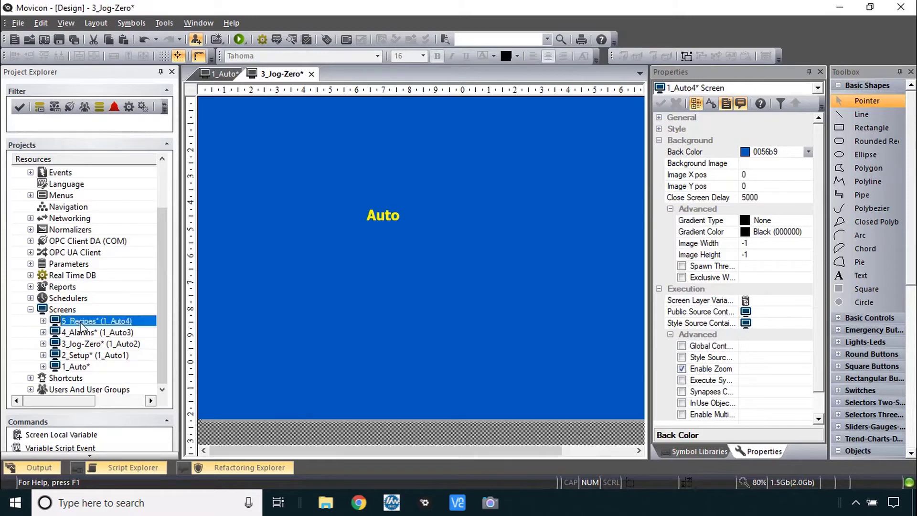
# Apply the new name on 5_Recipes, accepting the prompt and closing the open screens.
pyautogui.rightClick(88, 324)
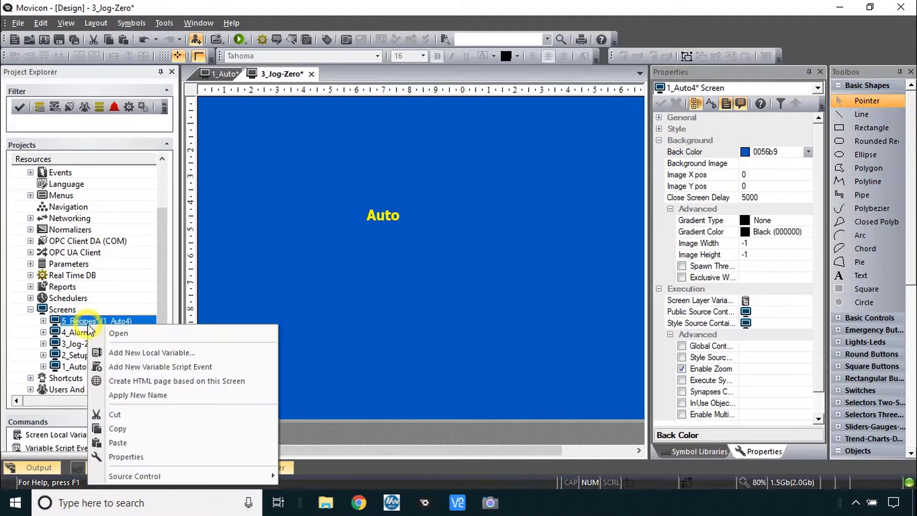
pyautogui.click(143, 395)
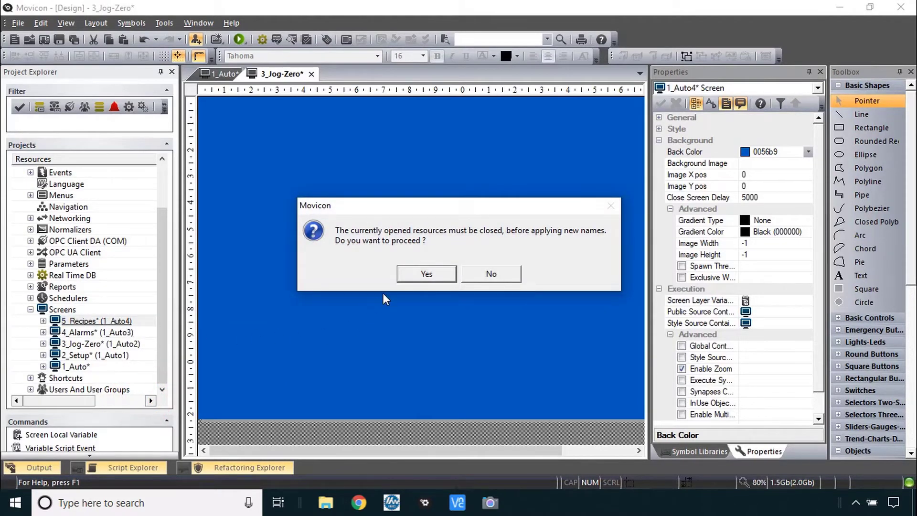
pyautogui.click(425, 277)
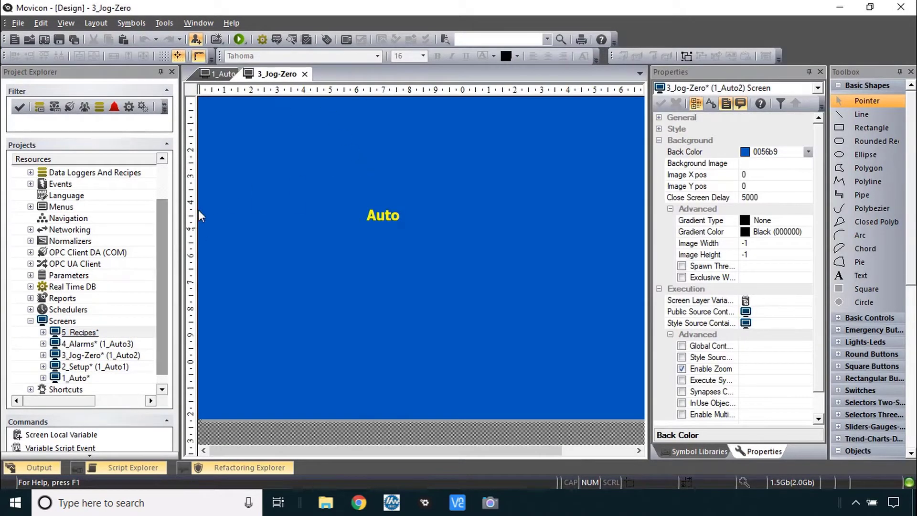
pyautogui.click(305, 75)
pyautogui.click(246, 74)
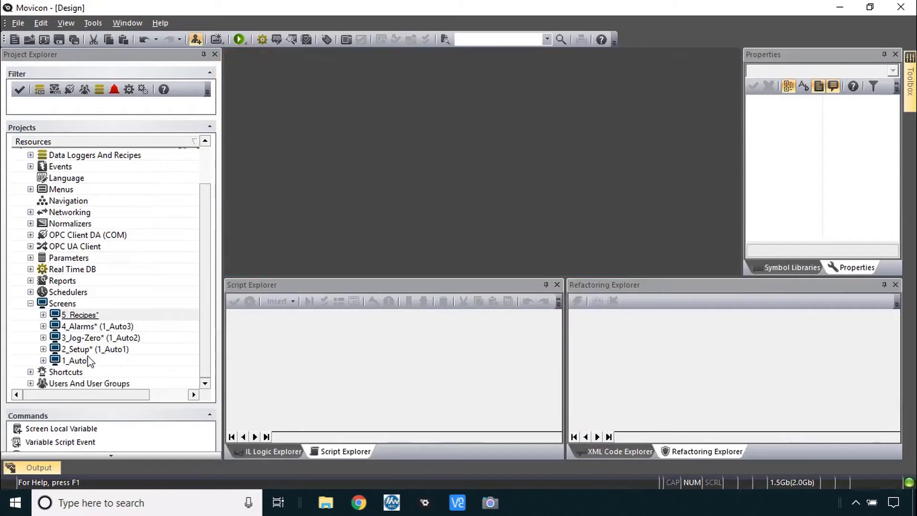
# Run Edit > Apply Renamed Variables and Resources and check each screen's name.
pyautogui.click(40, 22)
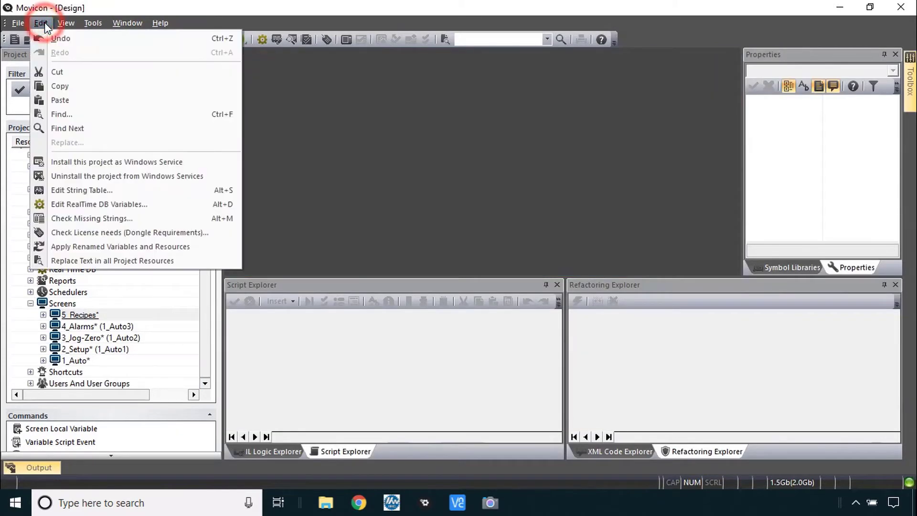
pyautogui.click(159, 248)
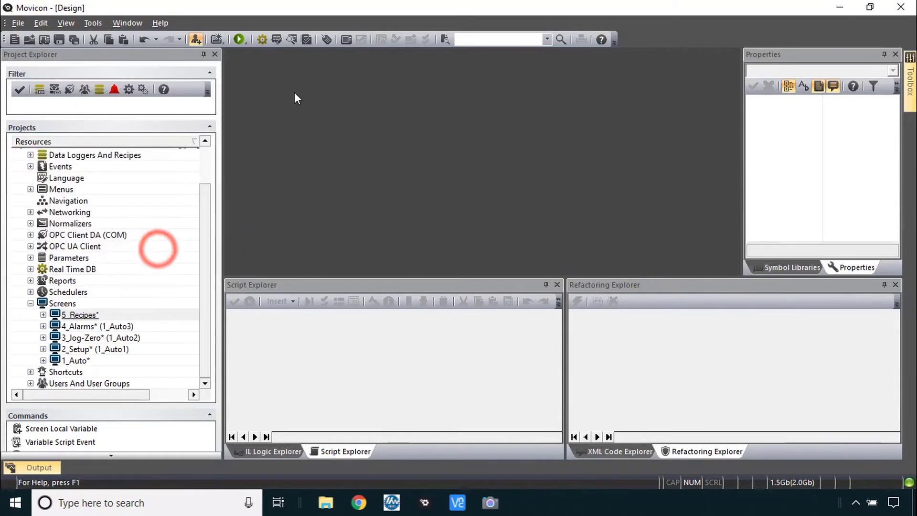
pyautogui.click(92, 327)
pyautogui.click(96, 338)
pyautogui.click(91, 349)
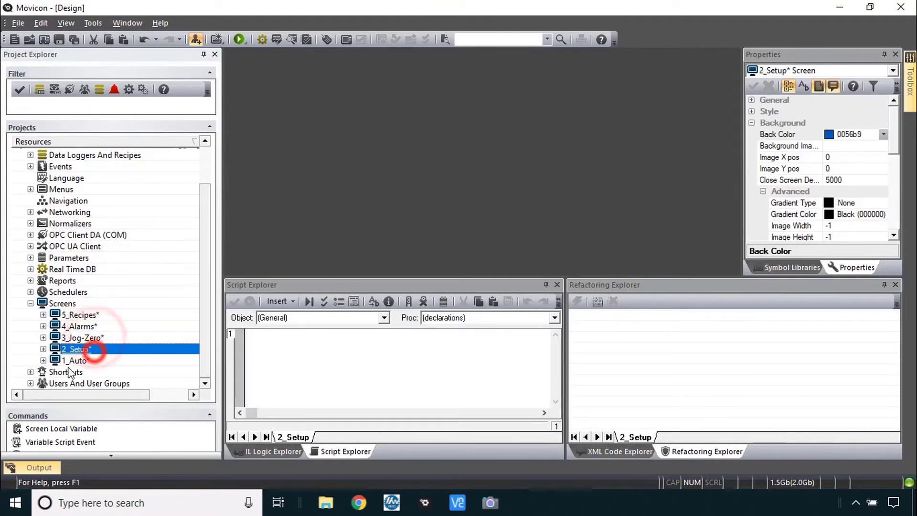
pyautogui.click(88, 361)
pyautogui.click(83, 350)
pyautogui.click(79, 315)
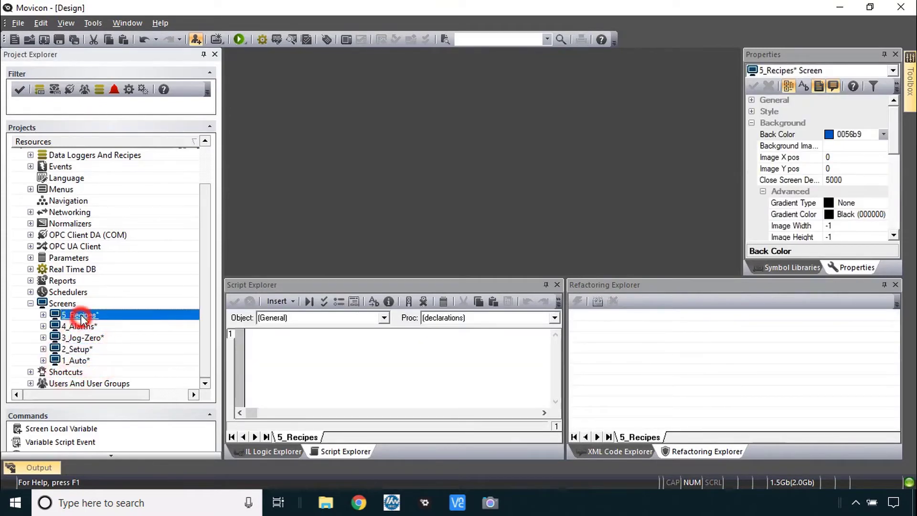
# Change the 2_Setup screen's caption to Setup.
pyautogui.hotkey('alt', 'Tab')
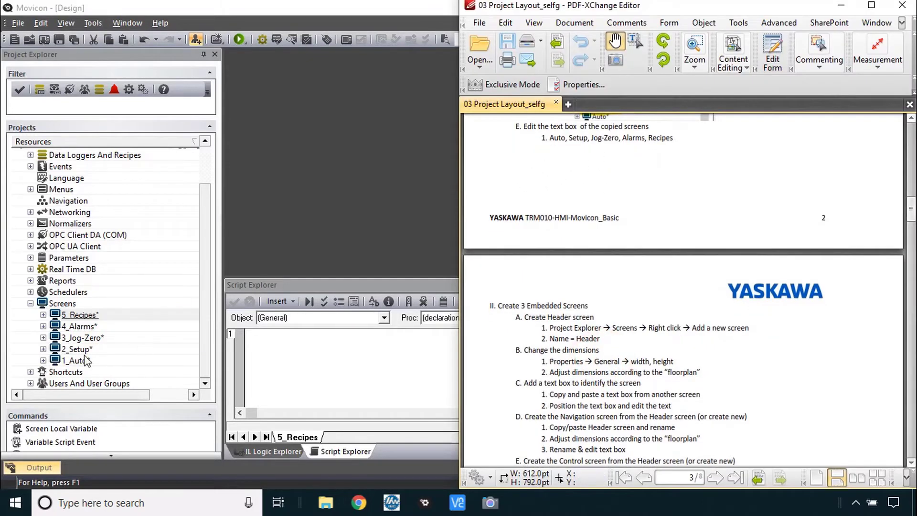
pyautogui.doubleClick(76, 361)
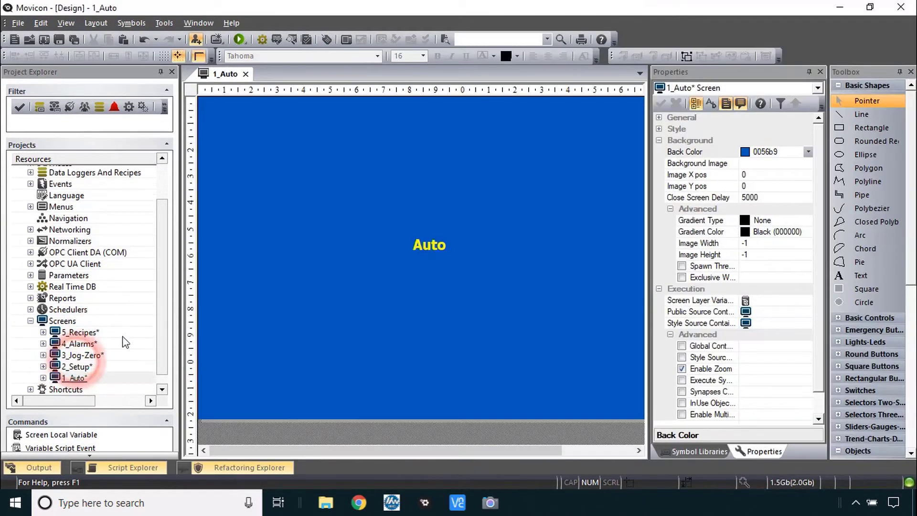
pyautogui.doubleClick(84, 366)
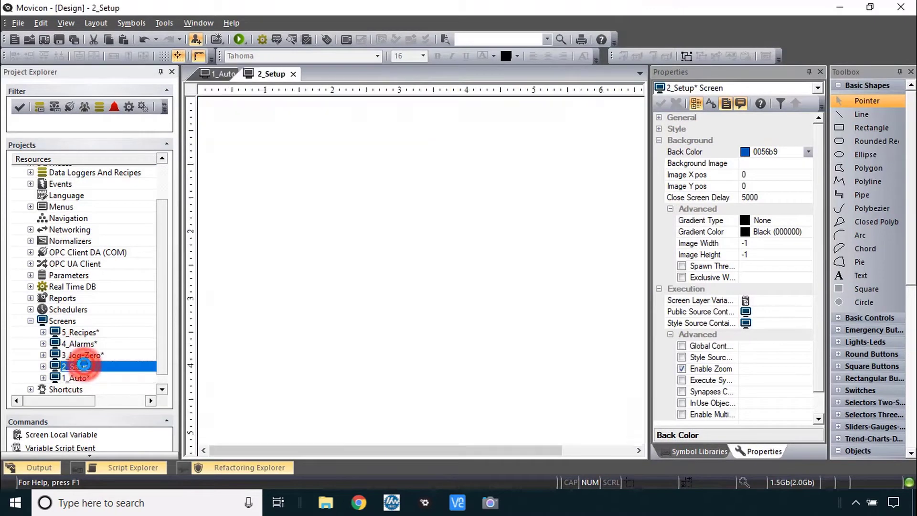
pyautogui.click(387, 215)
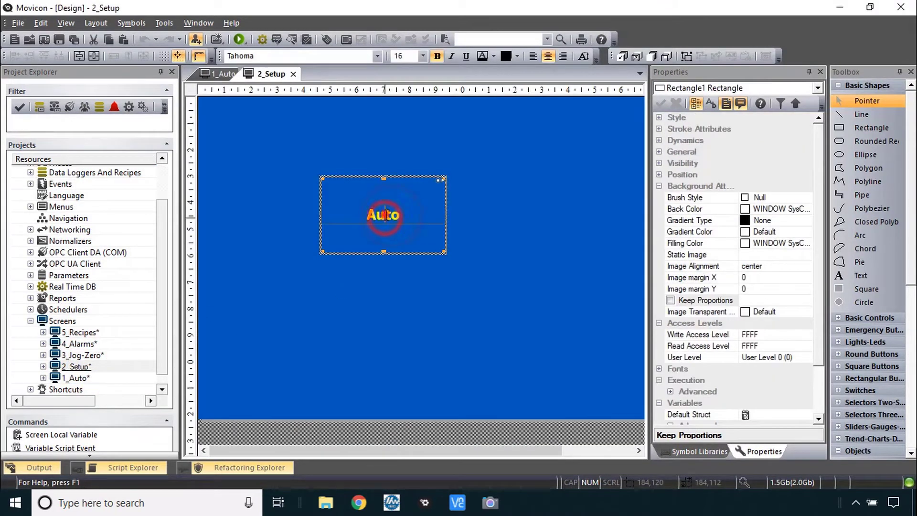
pyautogui.doubleClick(384, 216)
pyautogui.write('Setup')
pyautogui.press('Return')
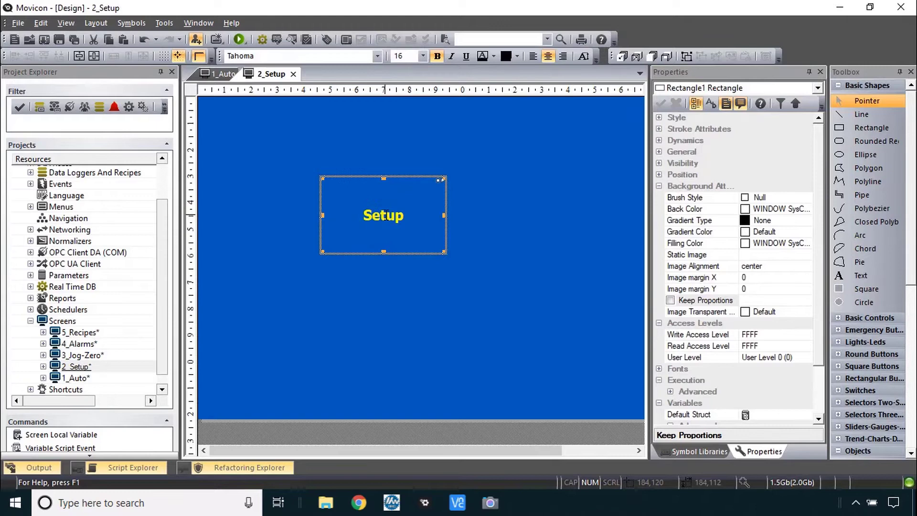
# Change the 3_Jog-Zero caption to JogZero and the 4_Alarms caption to Alarms.
pyautogui.doubleClick(82, 355)
pyautogui.click(382, 213)
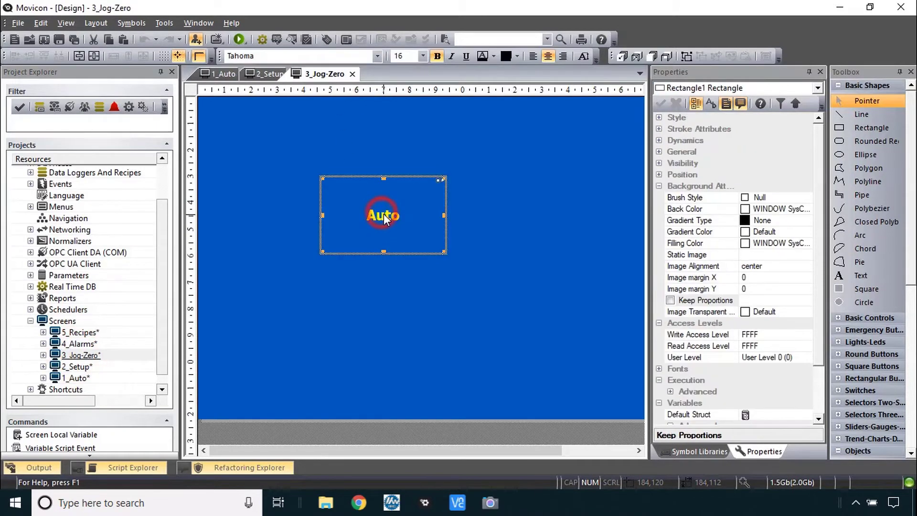
pyautogui.doubleClick(383, 213)
pyautogui.write('JogZero')
pyautogui.press('Return')
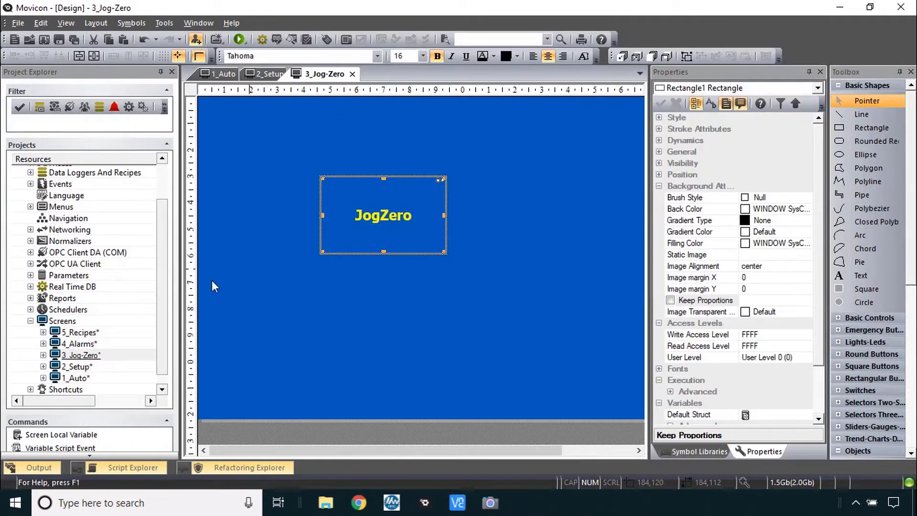
pyautogui.doubleClick(77, 343)
pyautogui.click(387, 215)
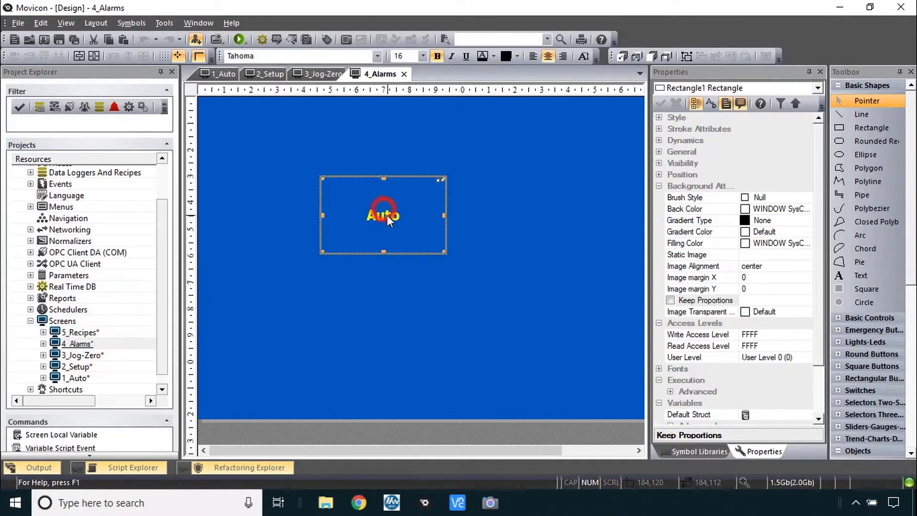
pyautogui.doubleClick(384, 215)
pyautogui.write('Alarms')
# Change the 5_Recipes caption to Recipes and review each screen's label.
pyautogui.doubleClick(80, 332)
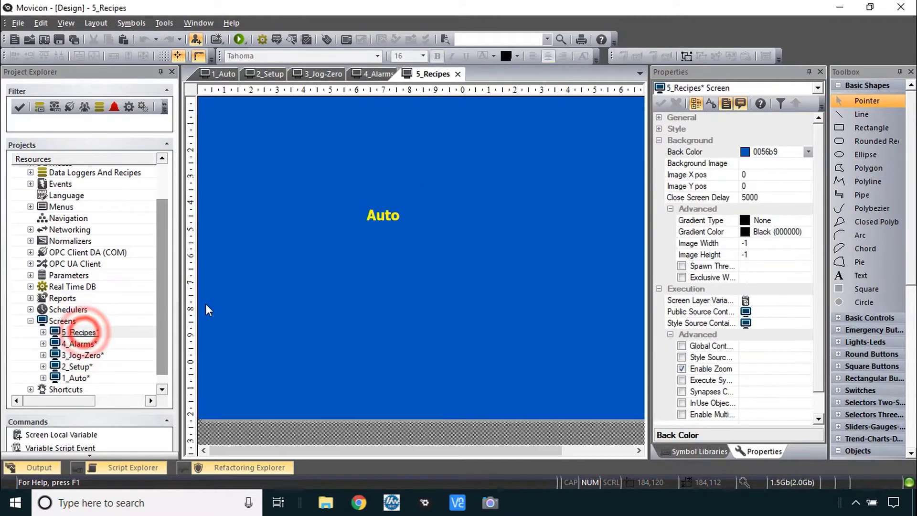
pyautogui.doubleClick(384, 215)
pyautogui.write('Recipes')
pyautogui.press('Return')
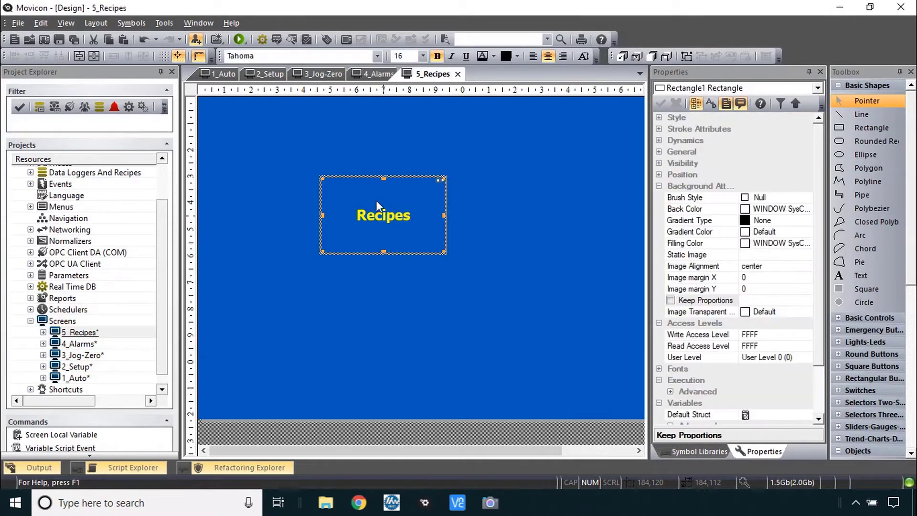
pyautogui.click(365, 75)
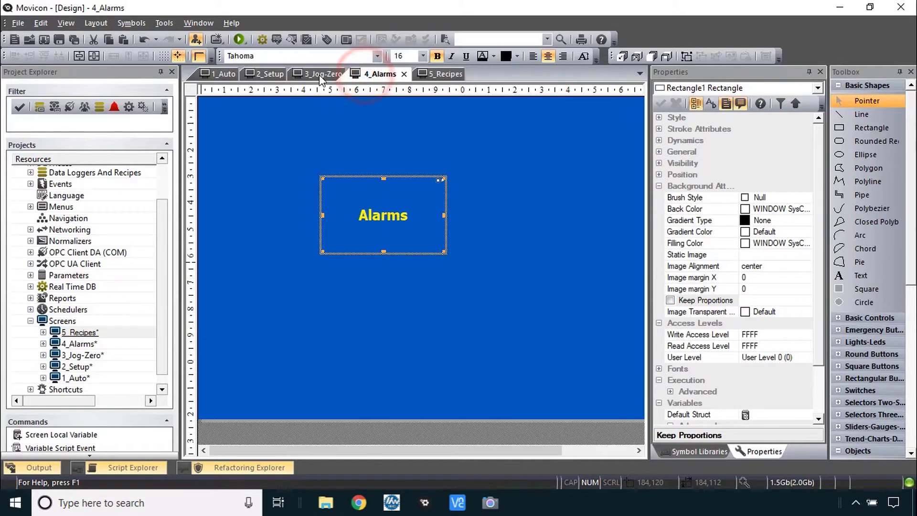
pyautogui.click(319, 75)
pyautogui.click(268, 75)
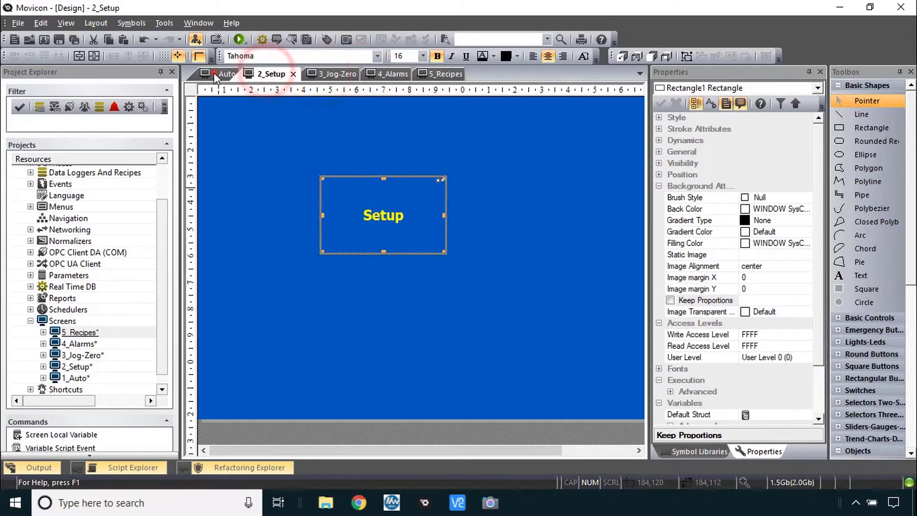
pyautogui.click(221, 74)
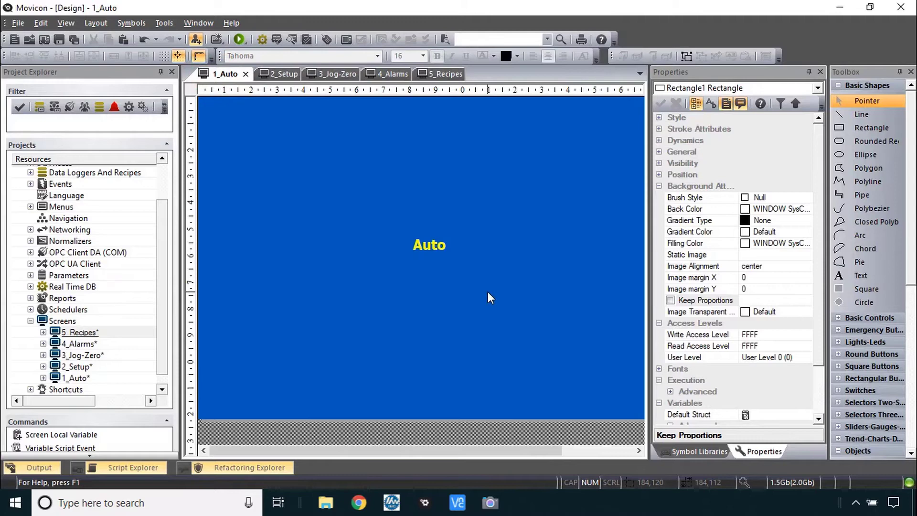
pyautogui.hotkey('alt', 'Tab')
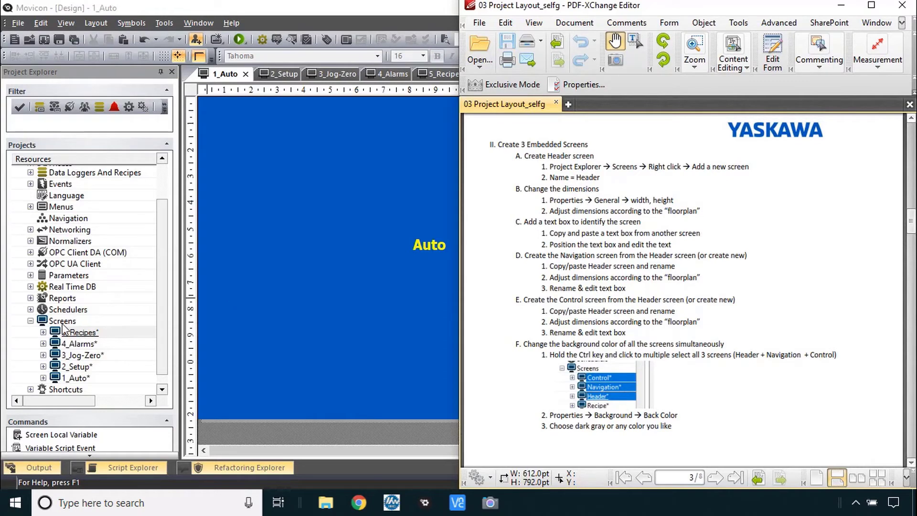
# Create a screen called Header from the Screens folder's Add a new Screen command.
pyautogui.rightClick(63, 326)
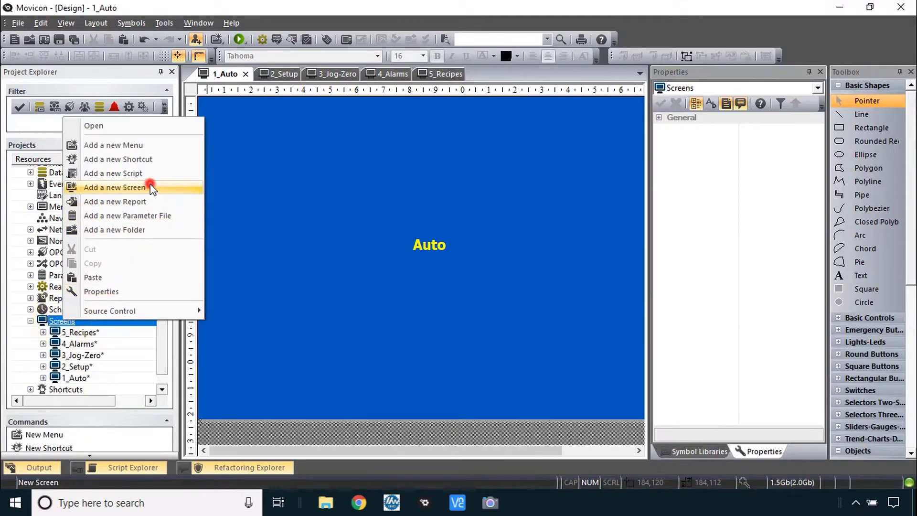
pyautogui.click(150, 188)
pyautogui.write('Header')
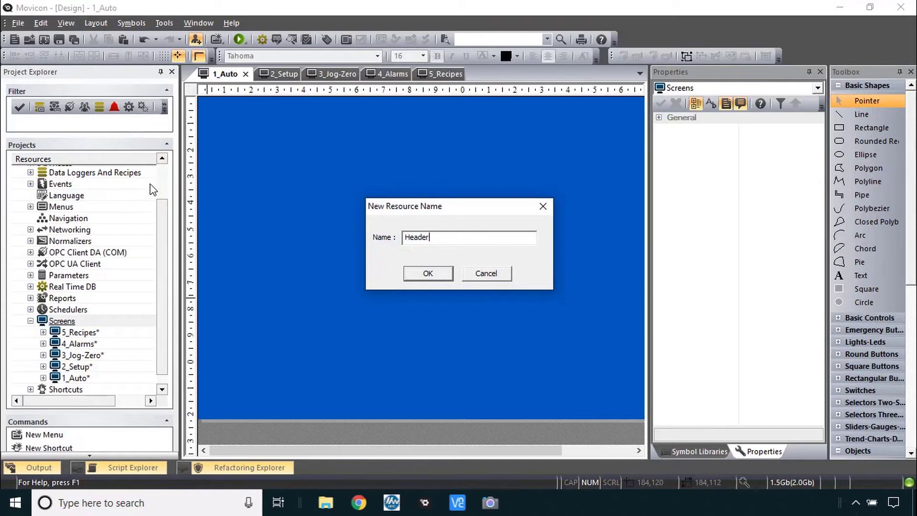
pyautogui.press('Return')
pyautogui.hotkey('alt', 'Tab')
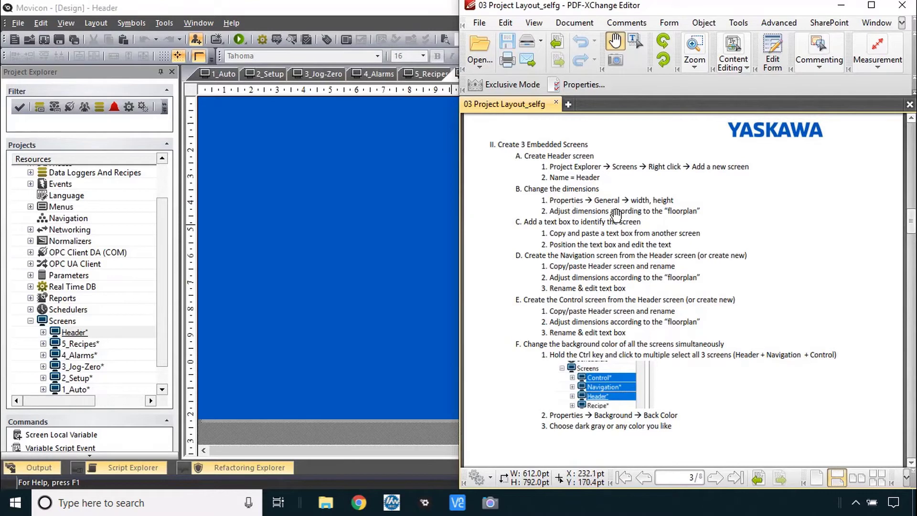
# Set the Header screen's General Width to 600 and Height to 50, then return to 5_Recipes.
pyautogui.click(432, 208)
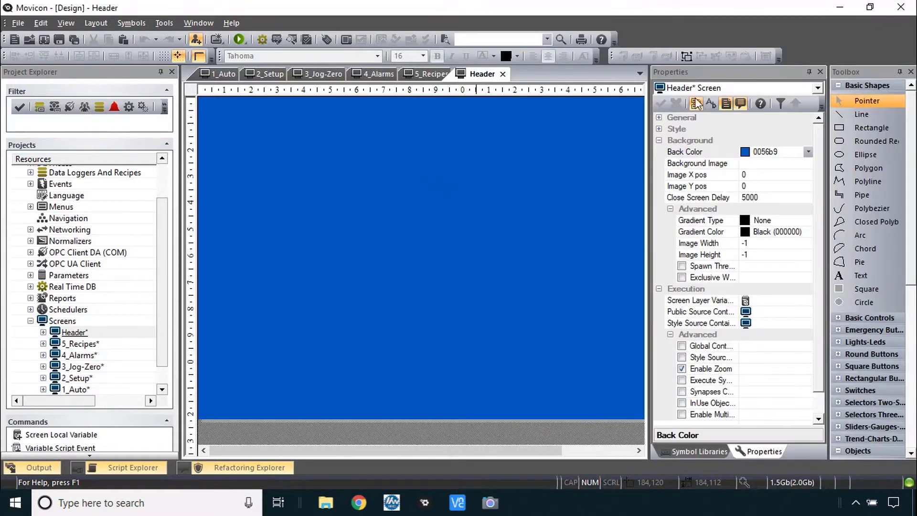
pyautogui.click(659, 118)
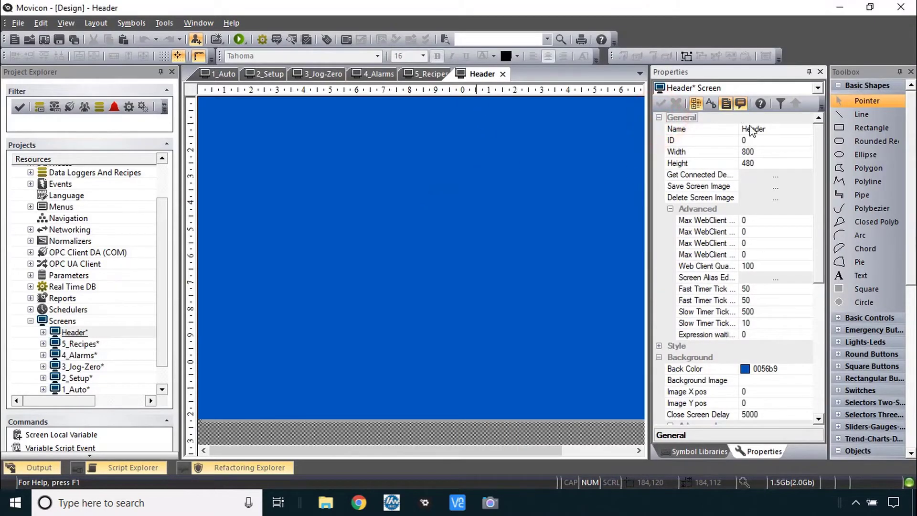
pyautogui.click(764, 152)
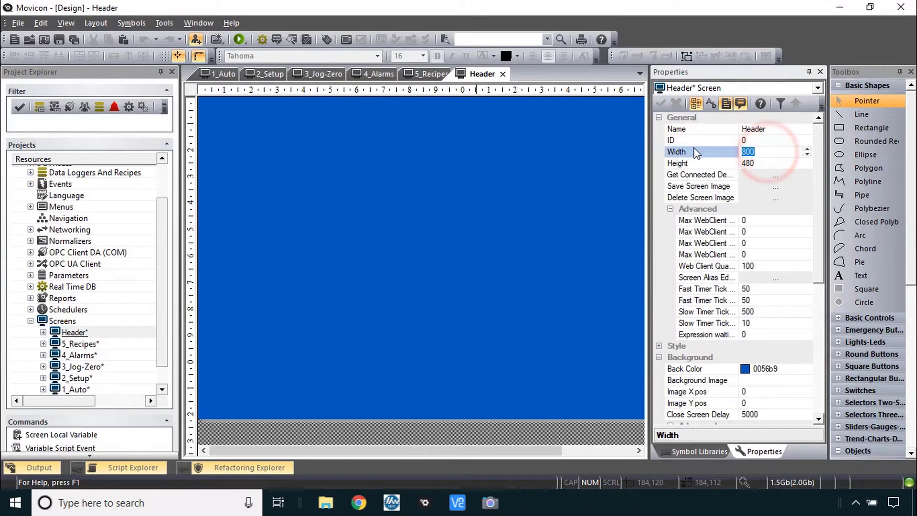
pyautogui.write('60')
pyautogui.click(773, 163)
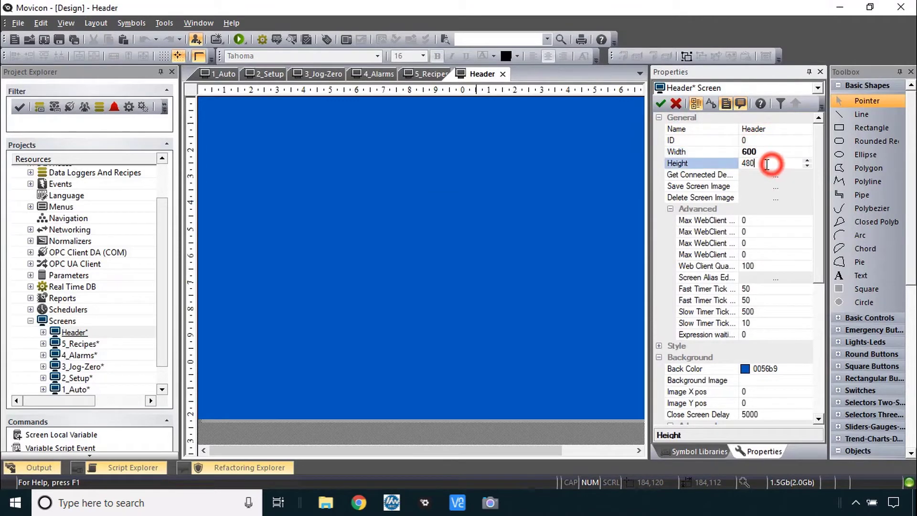
pyautogui.write('50')
pyautogui.click(660, 104)
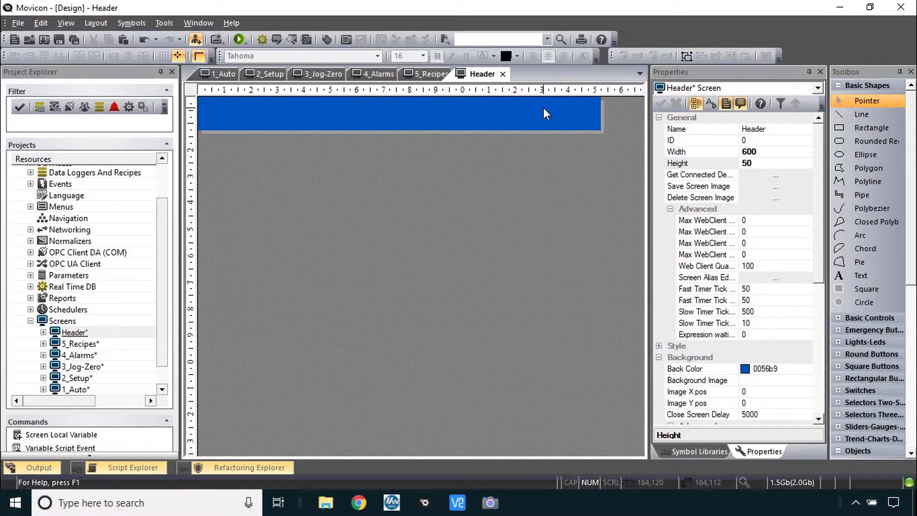
pyautogui.click(427, 74)
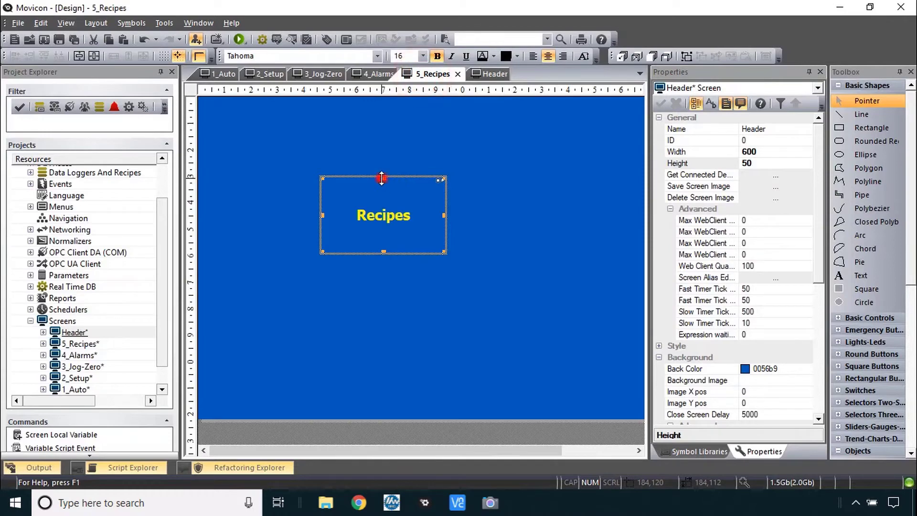
# Shrink the Recipes caption box, paste it into the Header strip, and relabel it Header.
pyautogui.moveTo(382, 178); pyautogui.dragTo(382, 217)
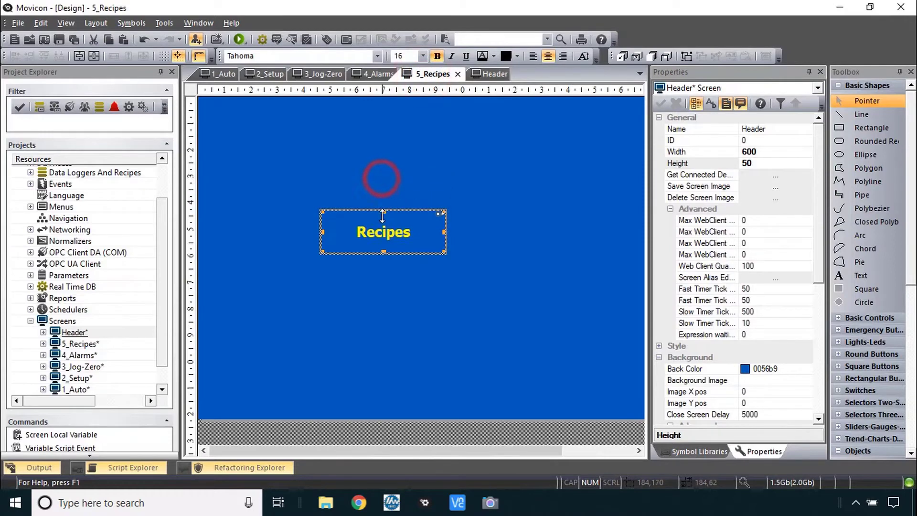
pyautogui.click(485, 74)
pyautogui.hotkey('ctrl', 'v')
pyautogui.moveTo(381, 235); pyautogui.dragTo(402, 118)
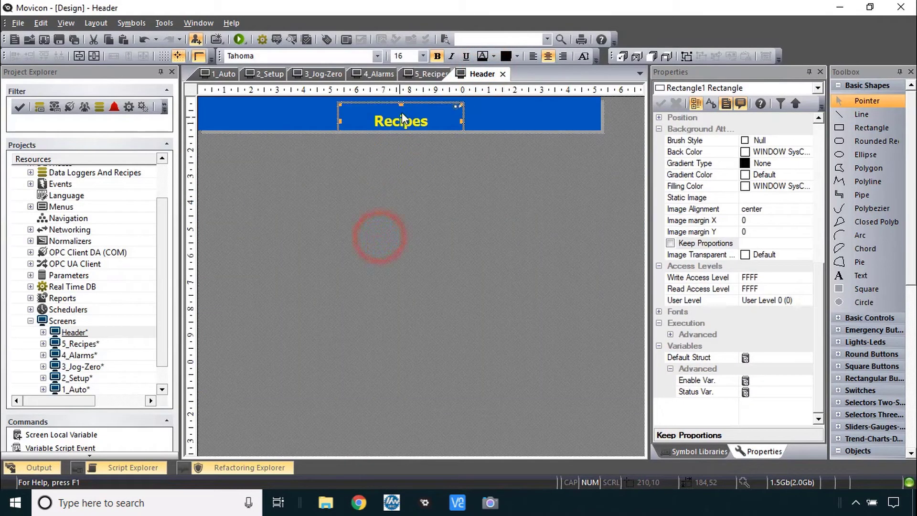
pyautogui.doubleClick(402, 120)
pyautogui.write('Header')
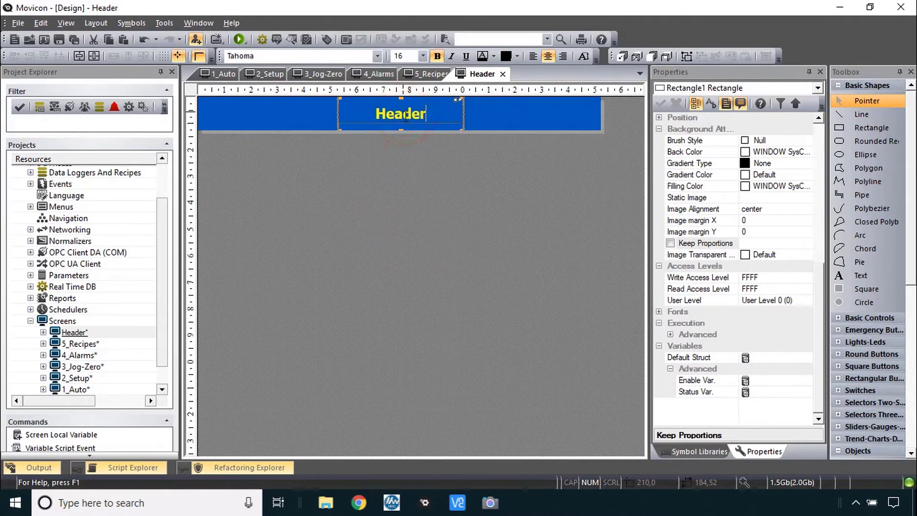
pyautogui.click(415, 149)
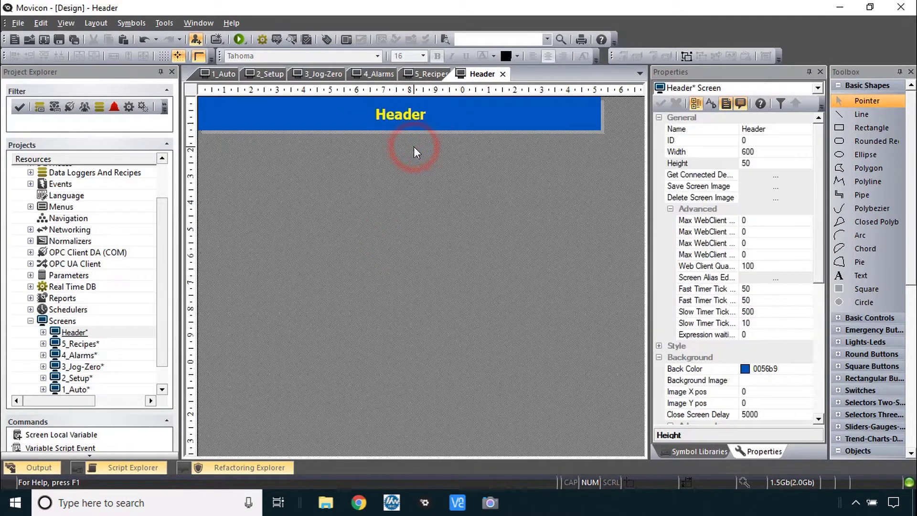
pyautogui.hotkey('alt', 'Tab')
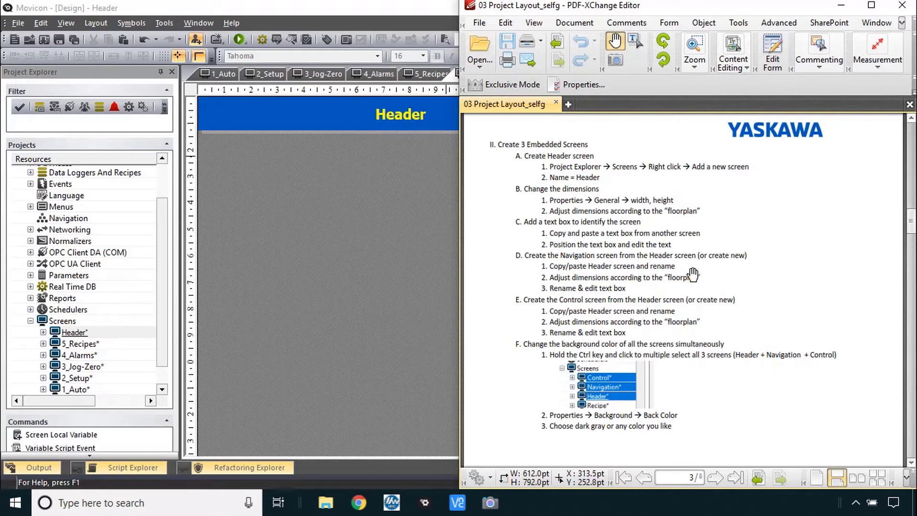
pyautogui.click(375, 232)
pyautogui.click(323, 117)
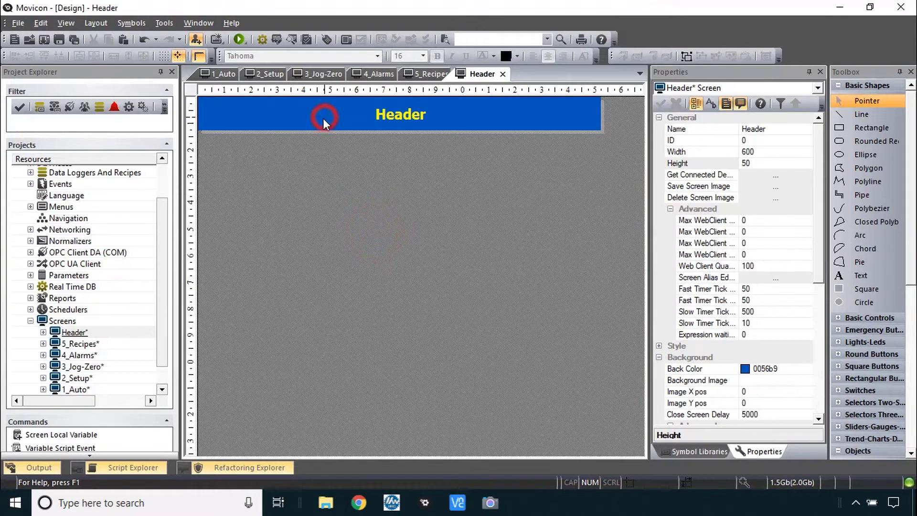
# Copy the Header screen into the Screens folder and rename the duplicate Header1 to Navigation.
pyautogui.rightClick(71, 333)
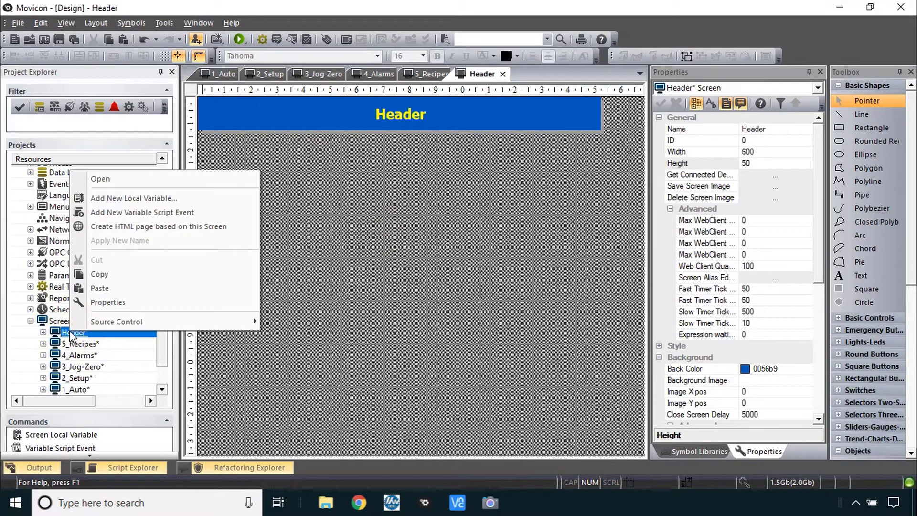
pyautogui.click(99, 274)
pyautogui.rightClick(71, 323)
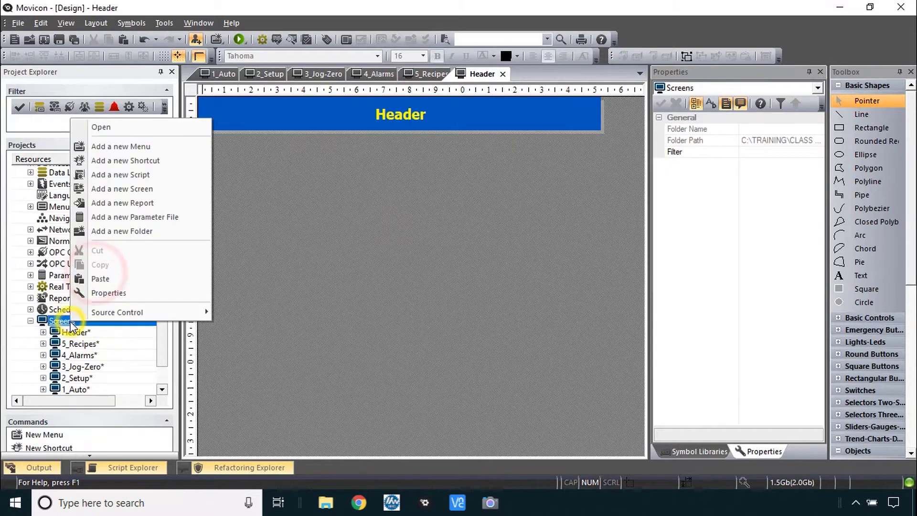
pyautogui.click(99, 278)
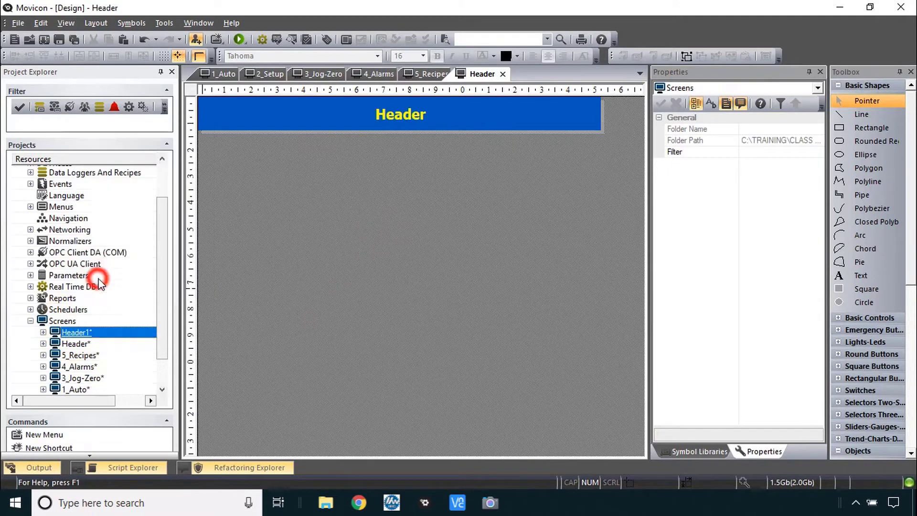
pyautogui.click(81, 334)
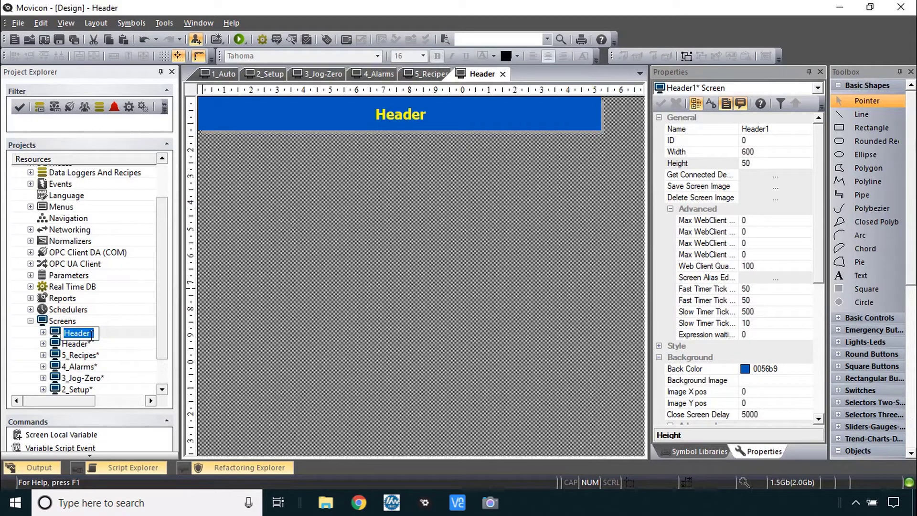
pyautogui.write('Navigation')
pyautogui.press('Return')
# Change the Navigation screen's caption text from Header to Navigation.
pyautogui.doubleClick(51, 332)
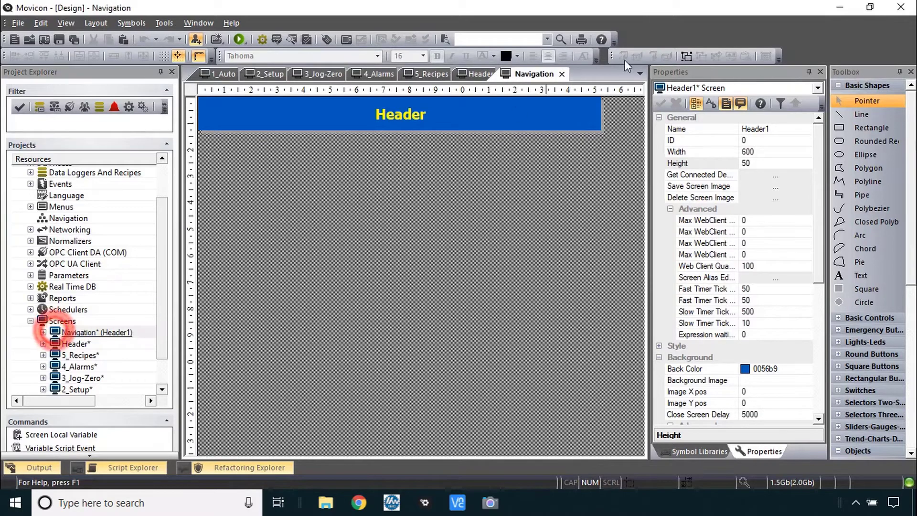
pyautogui.click(402, 109)
pyautogui.click(401, 113)
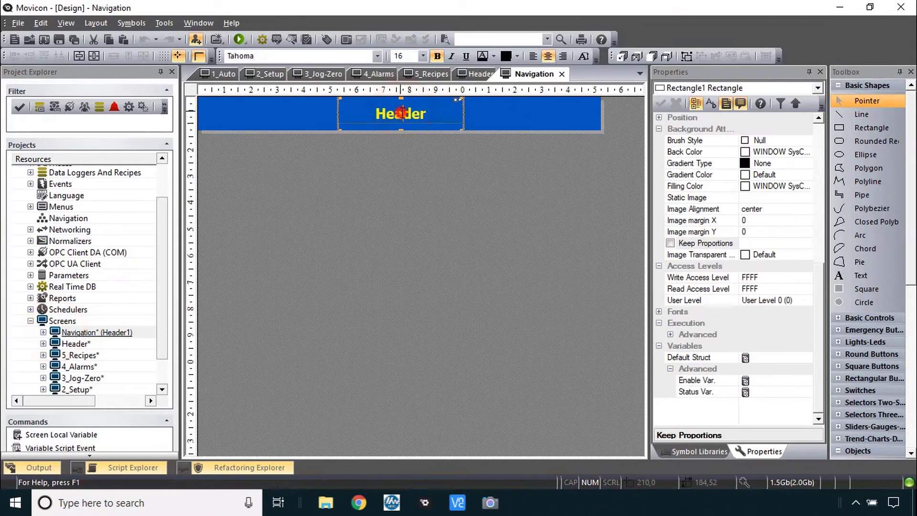
pyautogui.press('BackSpace')
pyautogui.press('BackSpace')
pyautogui.press('BackSpace')
pyautogui.press('BackSpace')
pyautogui.press('BackSpace')
pyautogui.press('BackSpace')
pyautogui.write('Navigation')
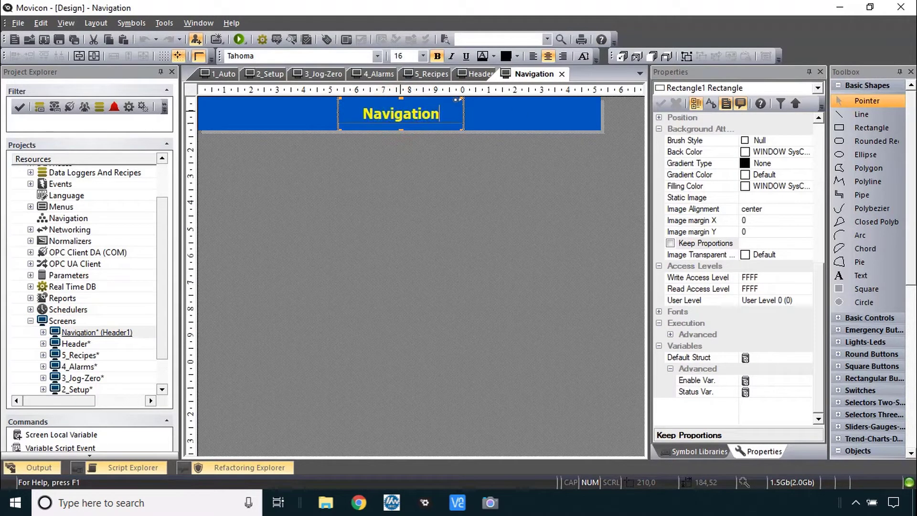
pyautogui.press('Return')
# Set the Navigation screen width to 800 without scaling its symbols, then bring up the layout PDF.
pyautogui.press('Escape')
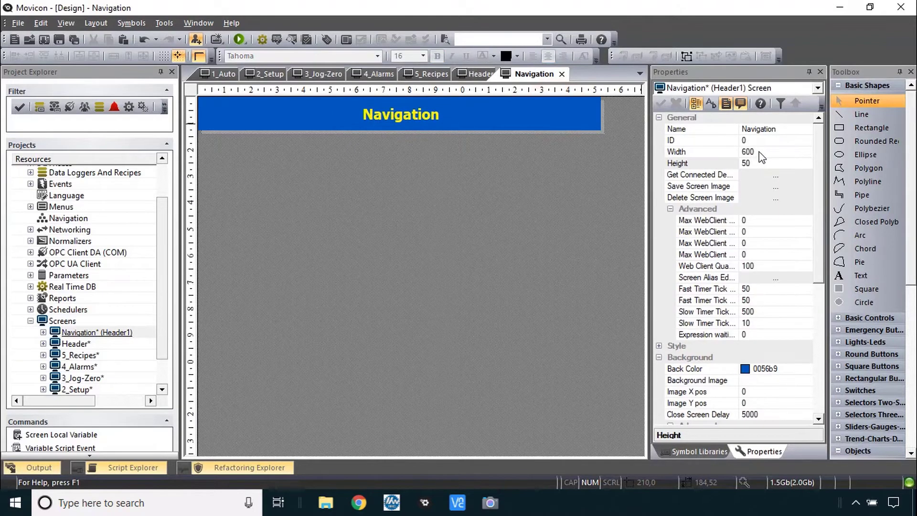
pyautogui.click(760, 153)
pyautogui.write('800')
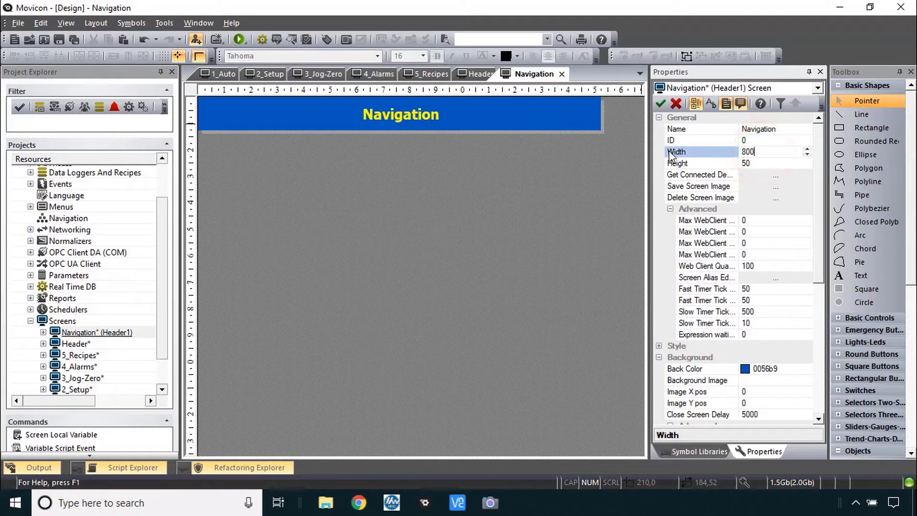
pyautogui.press('Return')
pyautogui.click(661, 102)
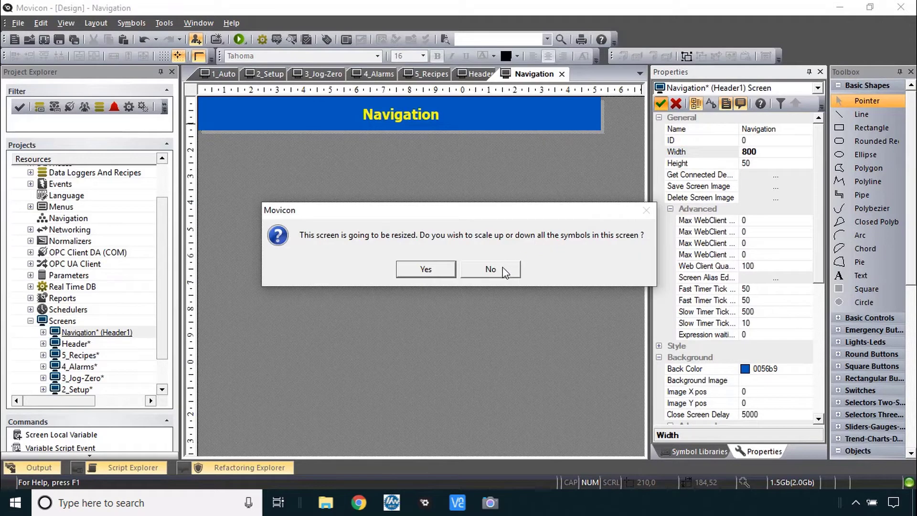
pyautogui.click(503, 269)
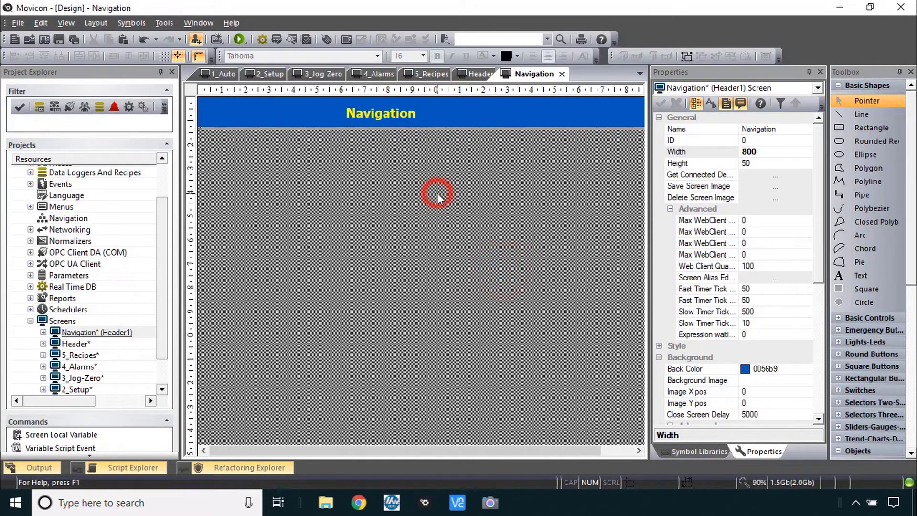
pyautogui.scroll(-1, 437, 193)
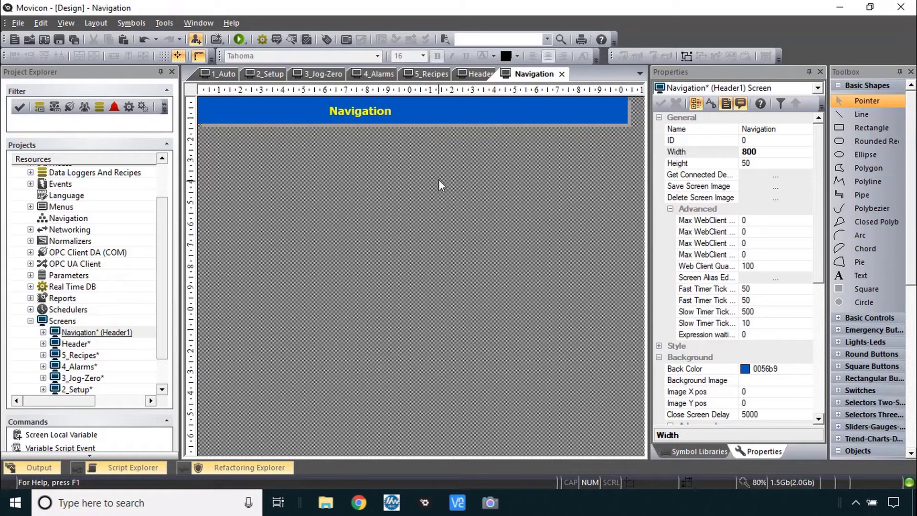
pyautogui.hotkey('alt', 'Tab')
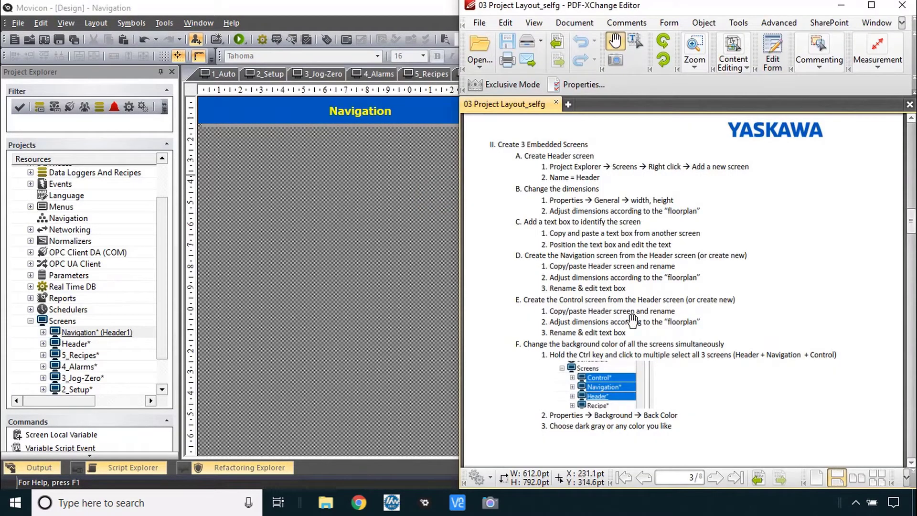
# Add a new screen named Control with width 200 and begin editing its height.
pyautogui.click(359, 258)
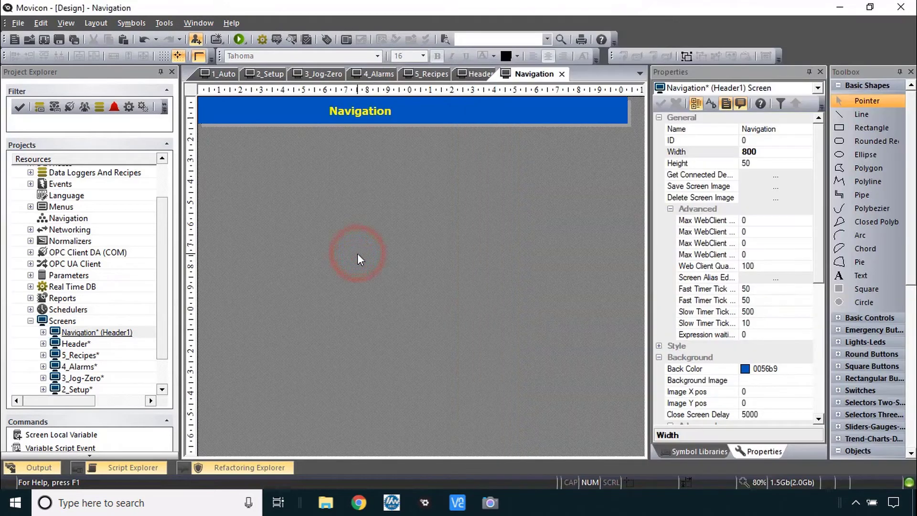
pyautogui.rightClick(67, 320)
pyautogui.click(134, 187)
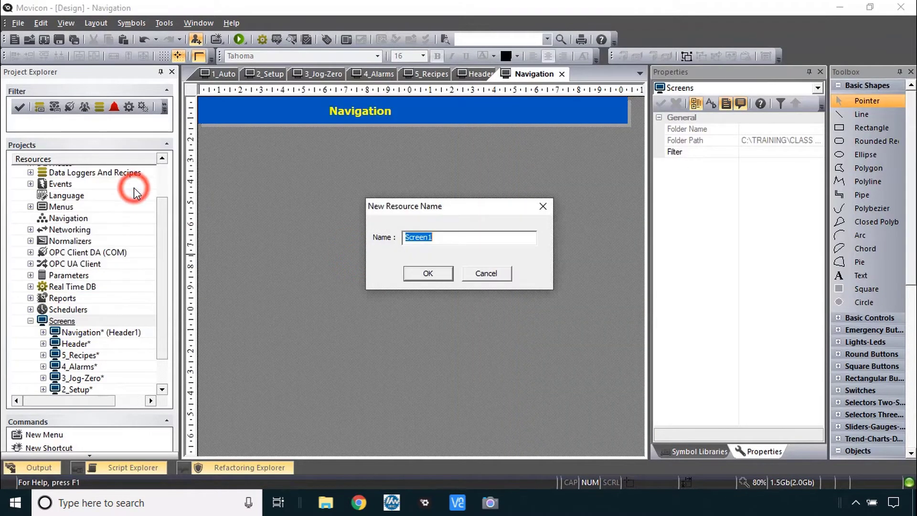
pyautogui.write('Control')
pyautogui.press('Return')
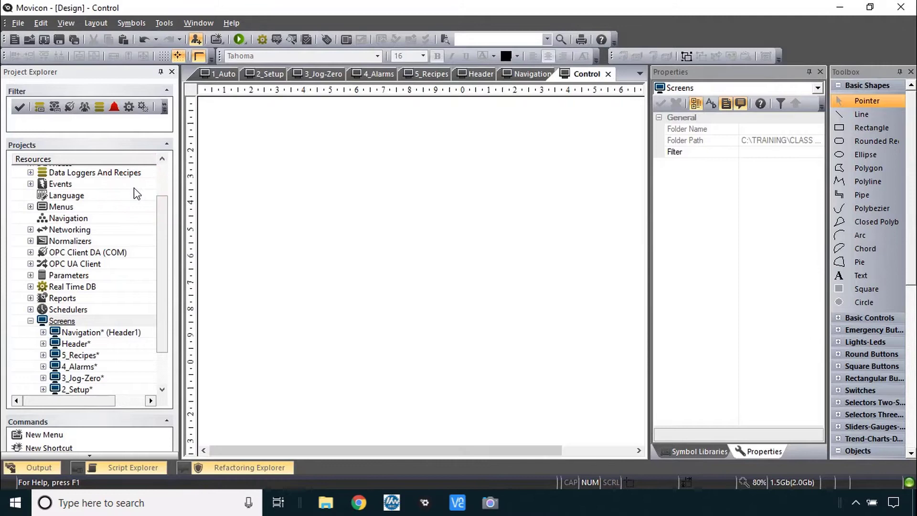
pyautogui.click(692, 149)
pyautogui.write('200')
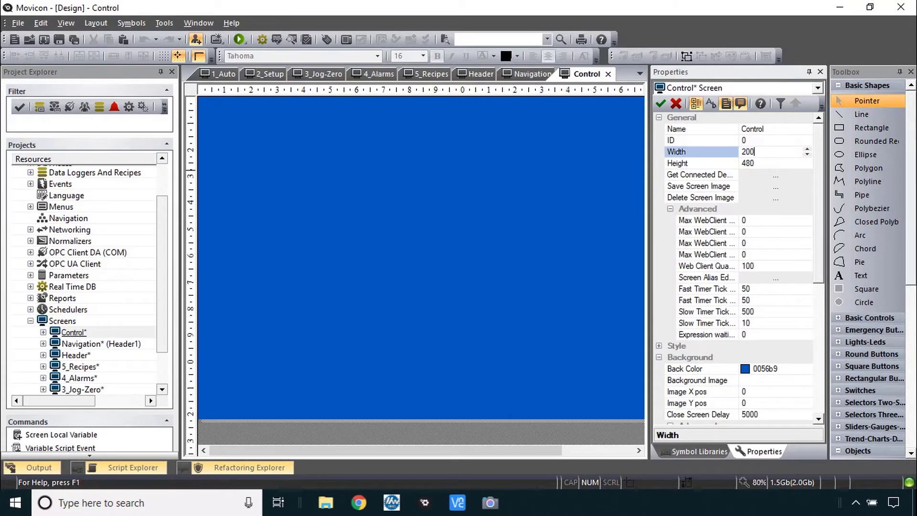
pyautogui.click(764, 164)
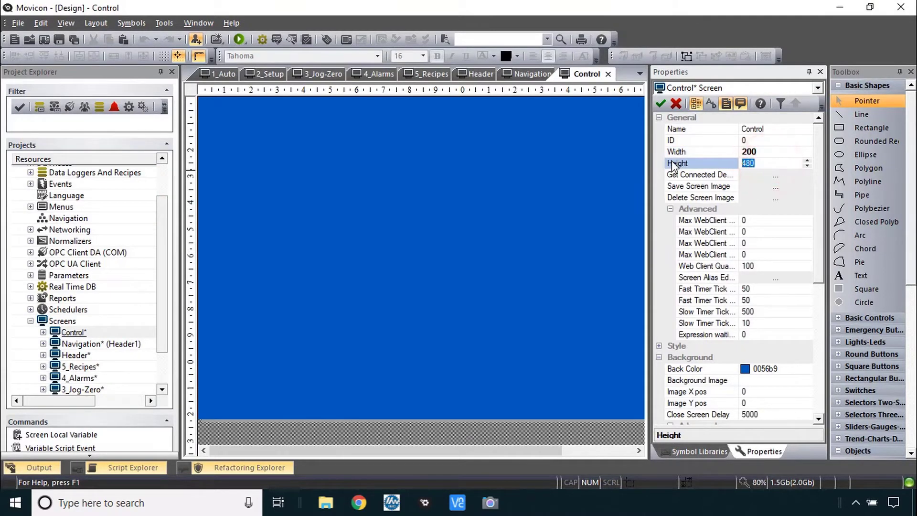
# Enter Control's height of 430 and select the Control, Navigation and Header screens together.
pyautogui.write('430')
pyautogui.hotkey('alt', 'Tab')
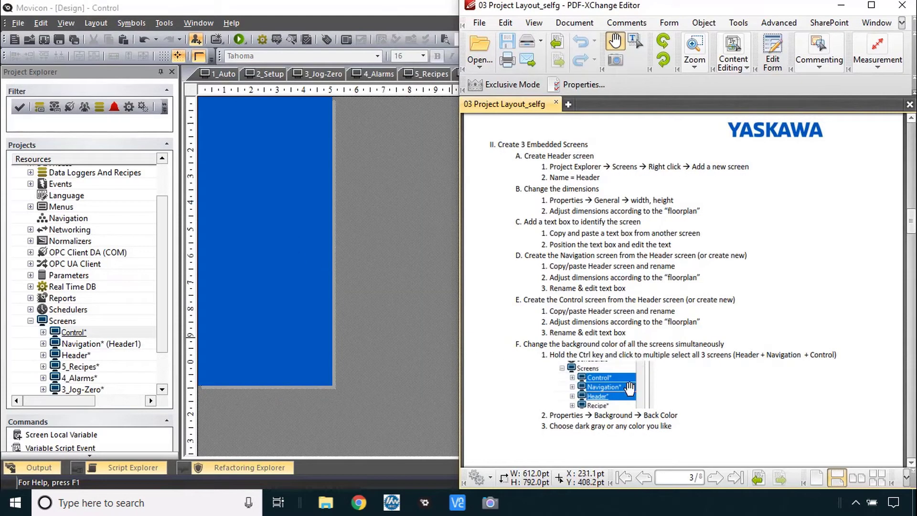
pyautogui.click(72, 331)
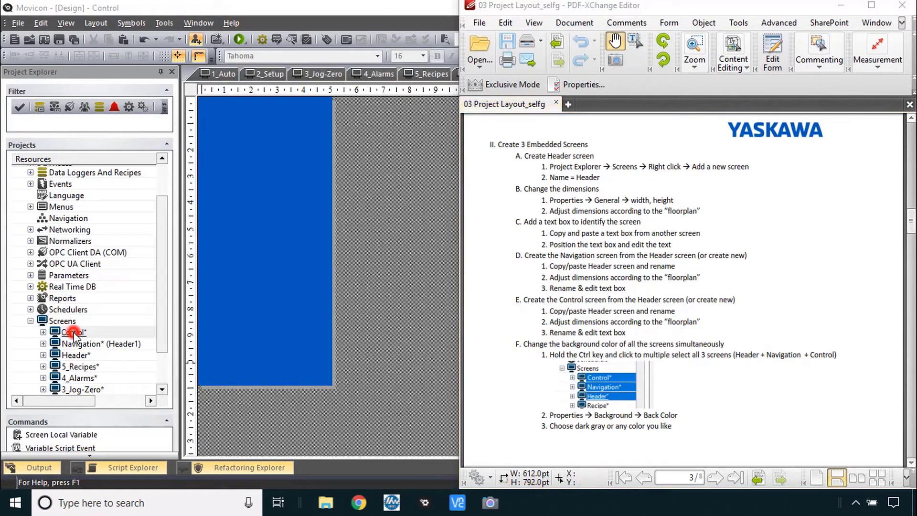
pyautogui.keyDown('ctrl'); pyautogui.click(79, 344); pyautogui.keyUp('ctrl')
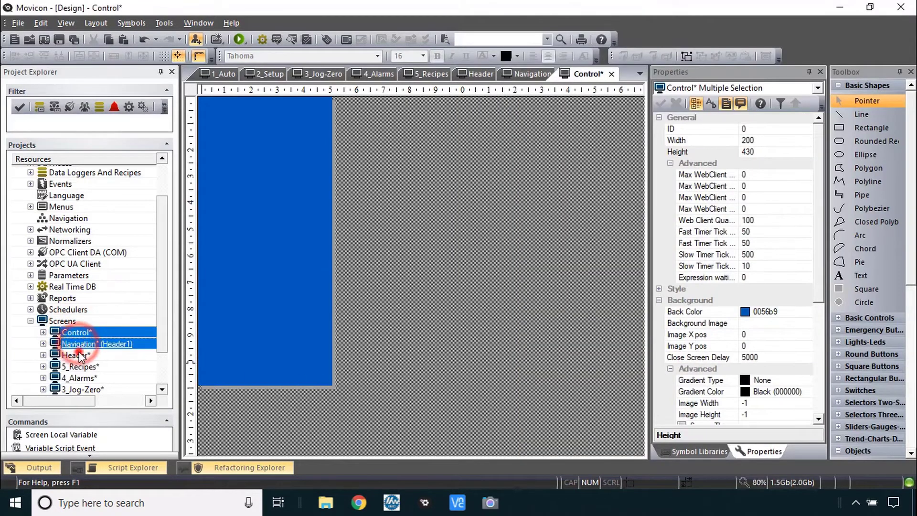
pyautogui.keyDown('ctrl'); pyautogui.click(74, 355); pyautogui.keyUp('ctrl')
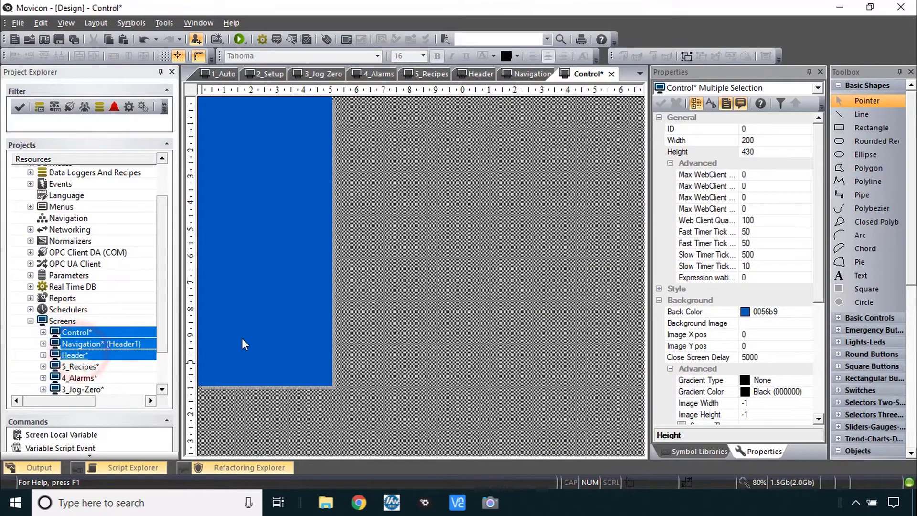
# Set their shared background colour to dark grey 404040 and view the Navigation and Header screens.
pyautogui.click(788, 313)
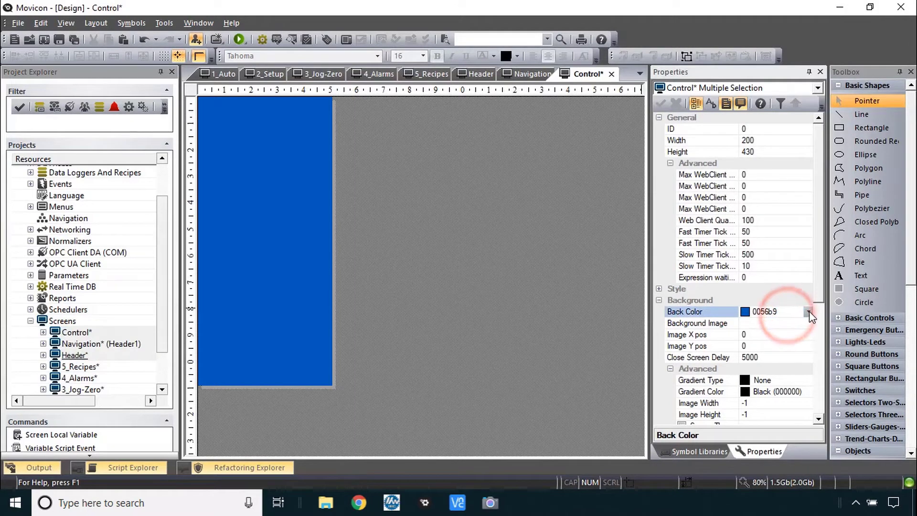
pyautogui.click(808, 310)
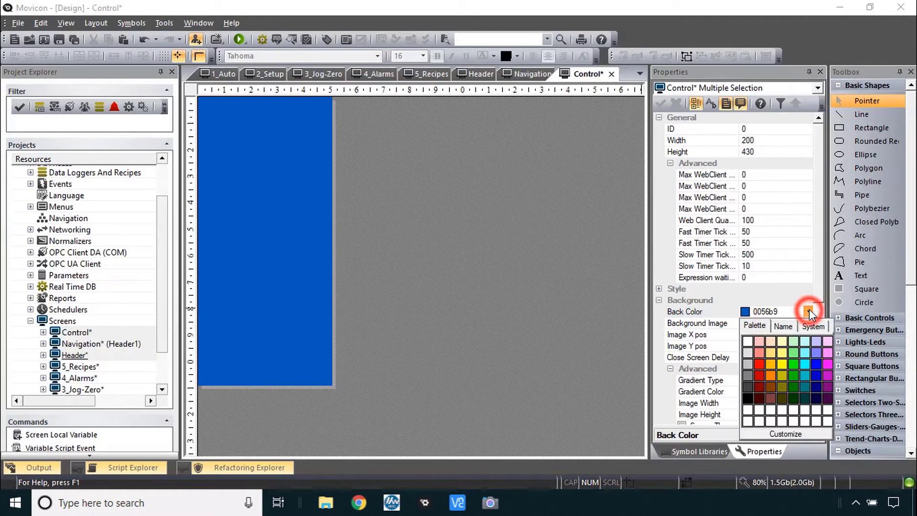
pyautogui.click(748, 387)
pyautogui.click(661, 106)
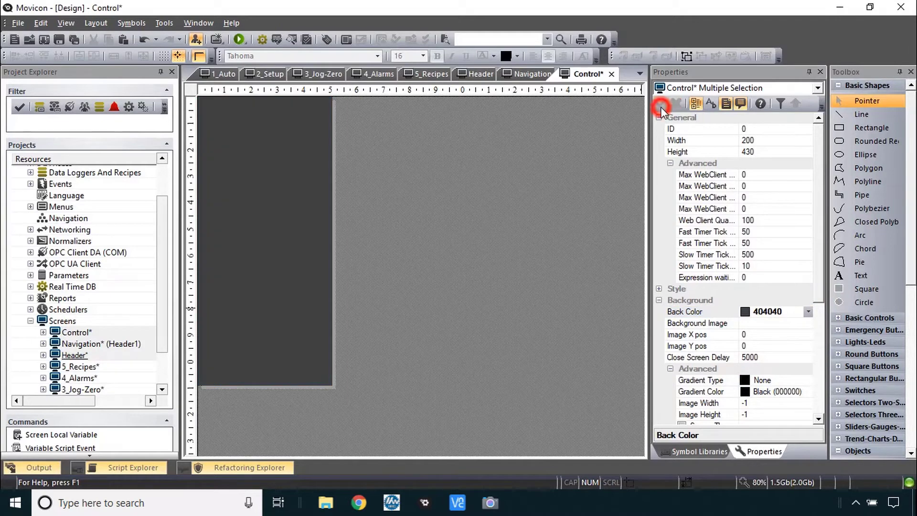
pyautogui.click(528, 75)
pyautogui.click(475, 75)
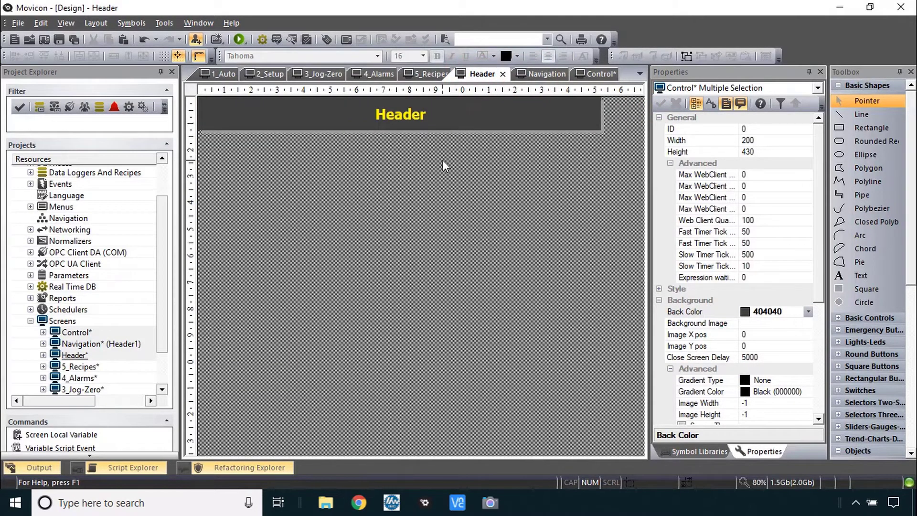
# Open the 1_Auto screen zoomed out, with the PDF's embedding instructions alongside.
pyautogui.hotkey('alt', 'Tab')
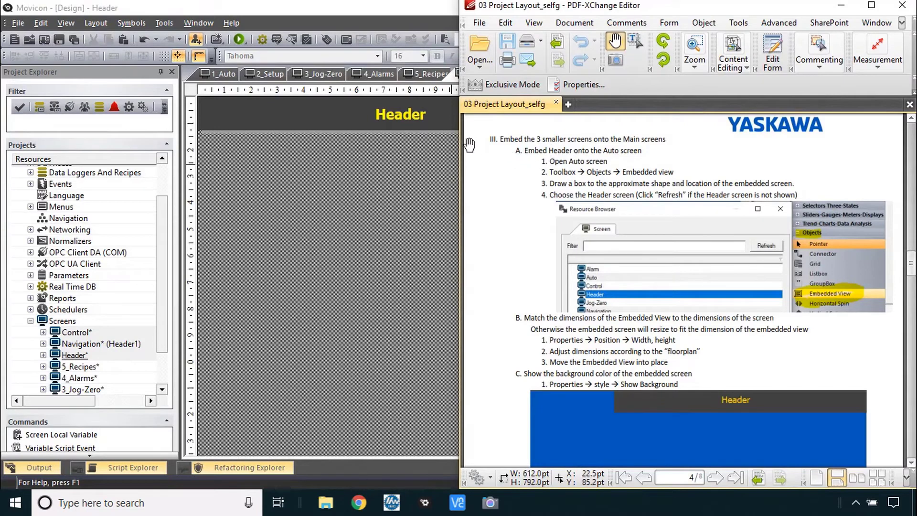
pyautogui.click(335, 119)
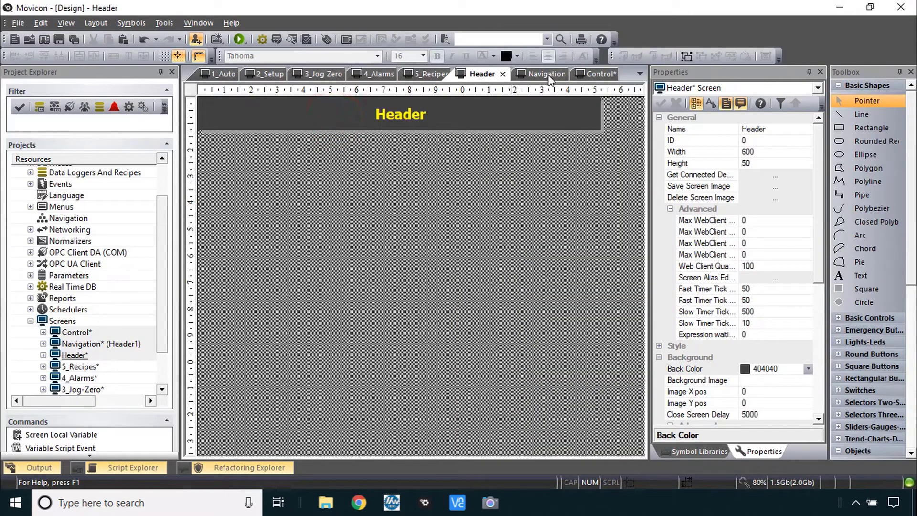
pyautogui.click(215, 73)
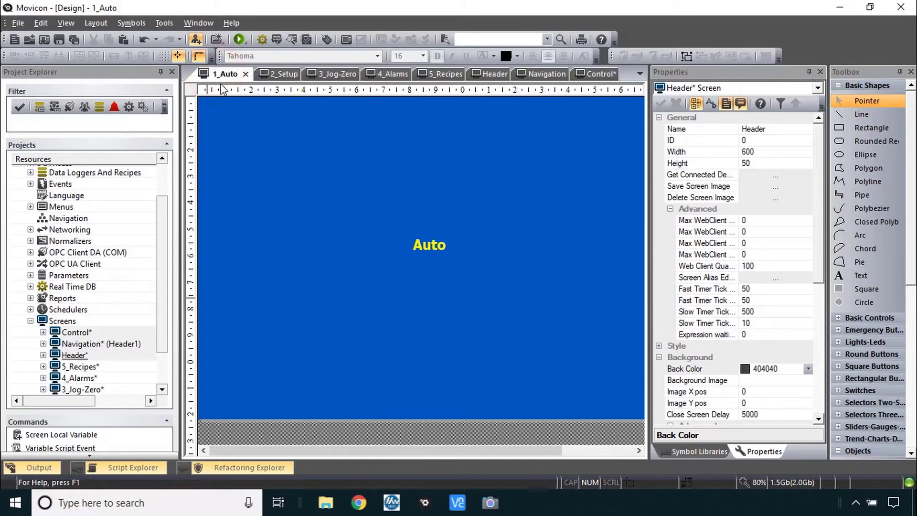
pyautogui.scroll(-2, 382, 176)
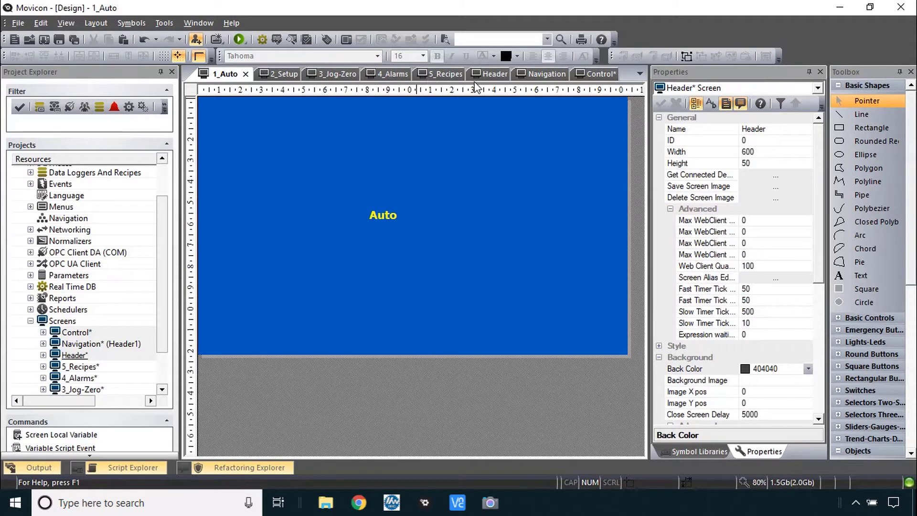
pyautogui.hotkey('alt', 'Tab')
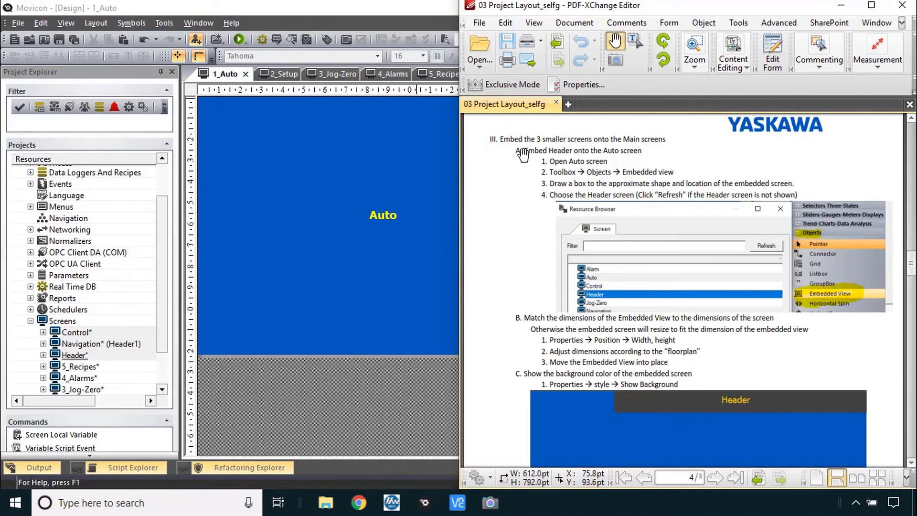
# Draw an Embedded View across the top of 1_Auto and assign it the Header screen.
pyautogui.click(440, 161)
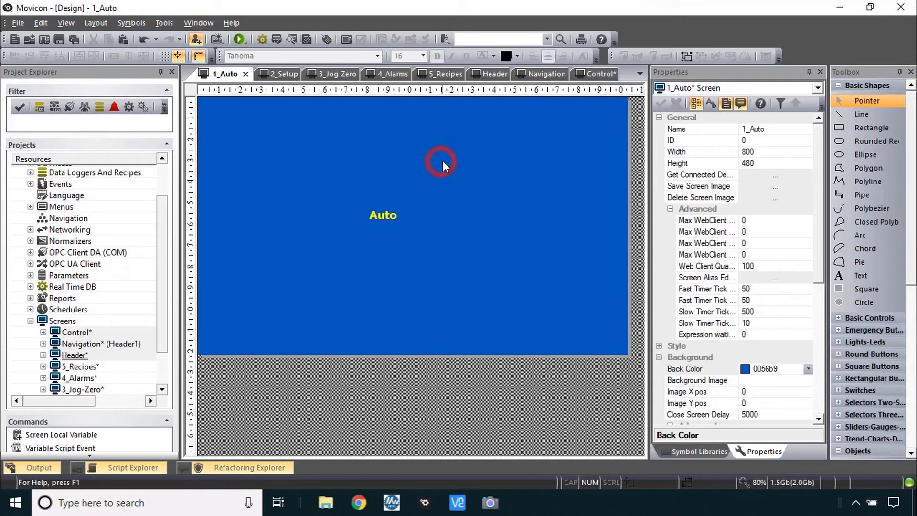
pyautogui.click(839, 86)
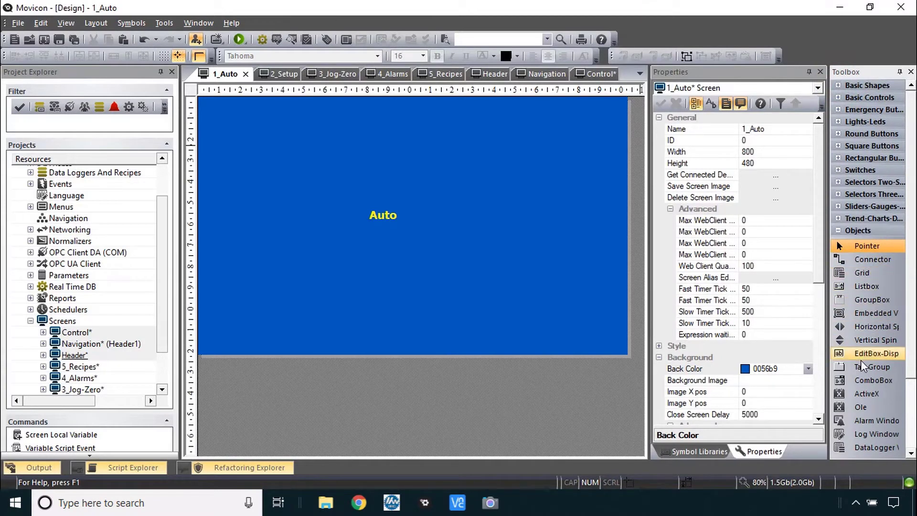
pyautogui.click(864, 316)
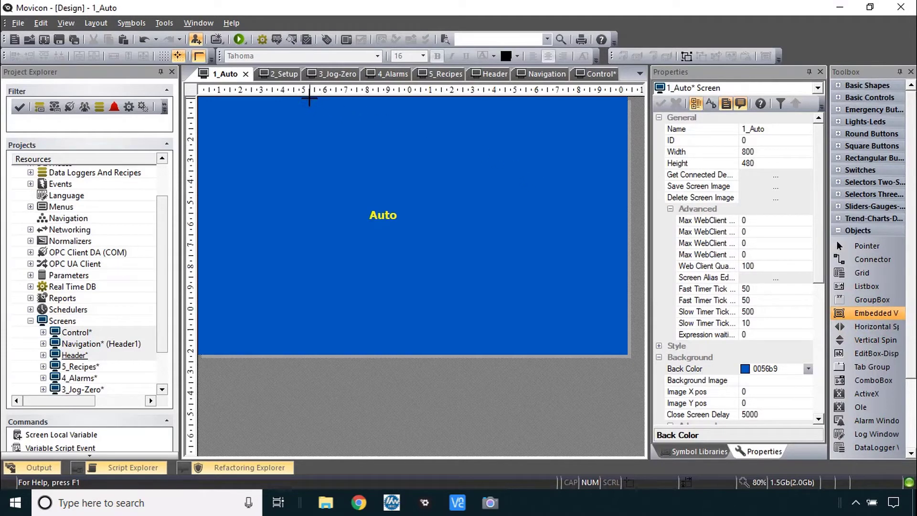
pyautogui.moveTo(309, 98); pyautogui.dragTo(627, 125)
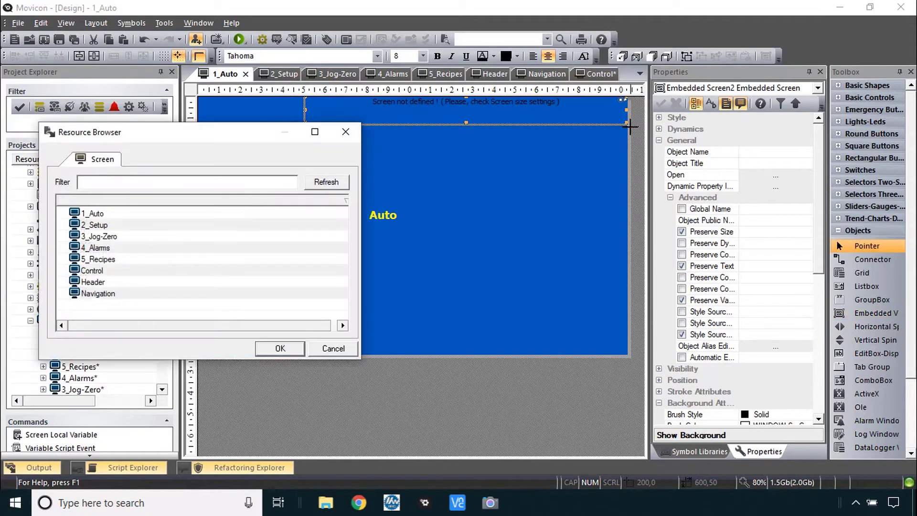
pyautogui.click(102, 283)
pyautogui.doubleClick(102, 283)
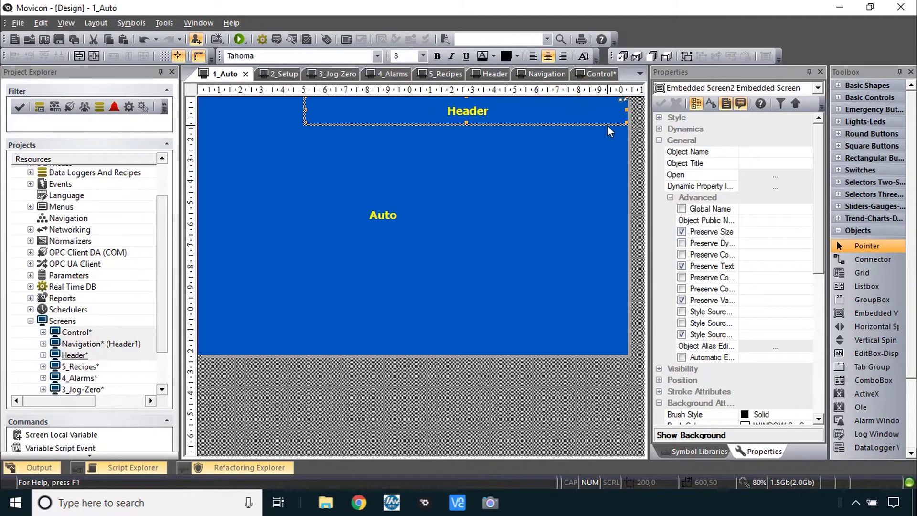
# Confirm the embedded Header view's position X 200, Y 0 and size 600 by 50.
pyautogui.hotkey('alt', 'Tab')
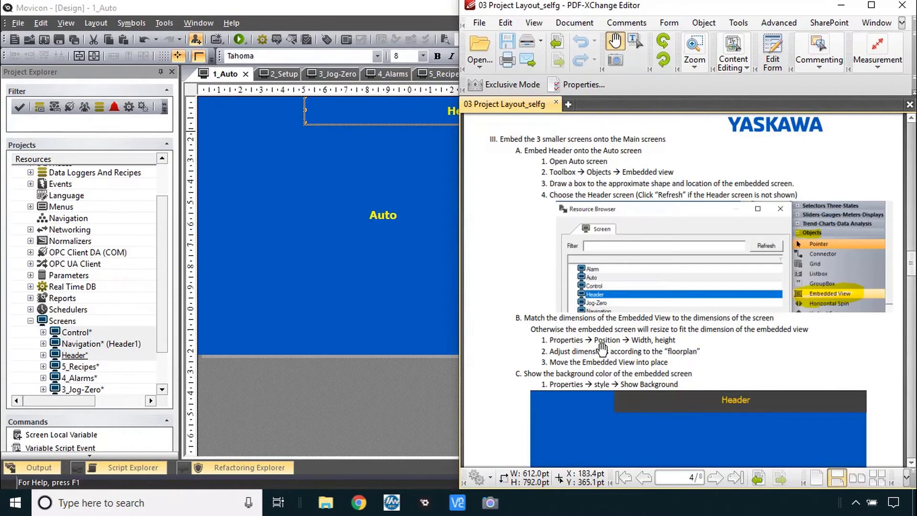
pyautogui.click(416, 291)
pyautogui.click(483, 108)
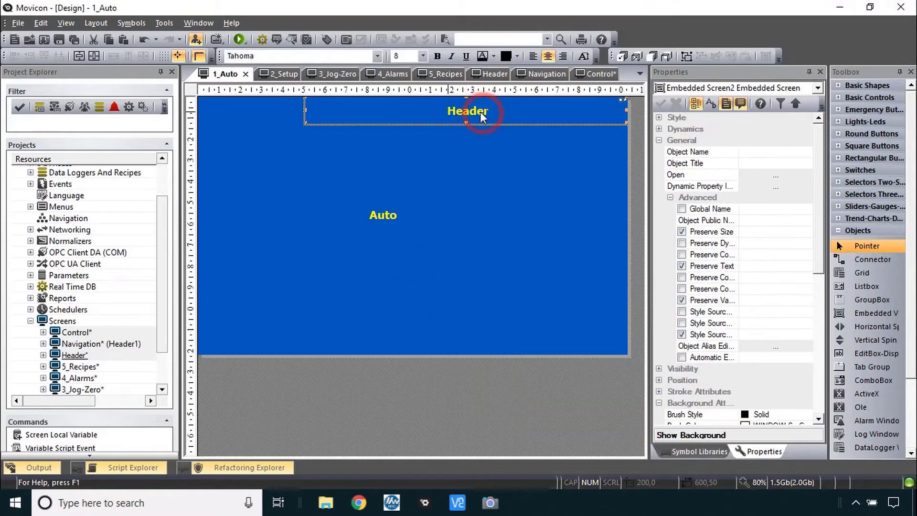
pyautogui.click(659, 140)
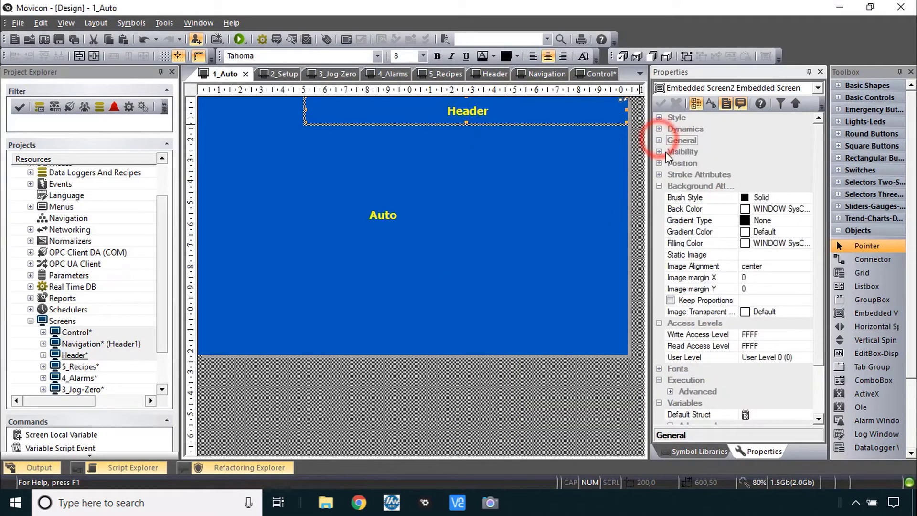
pyautogui.click(659, 165)
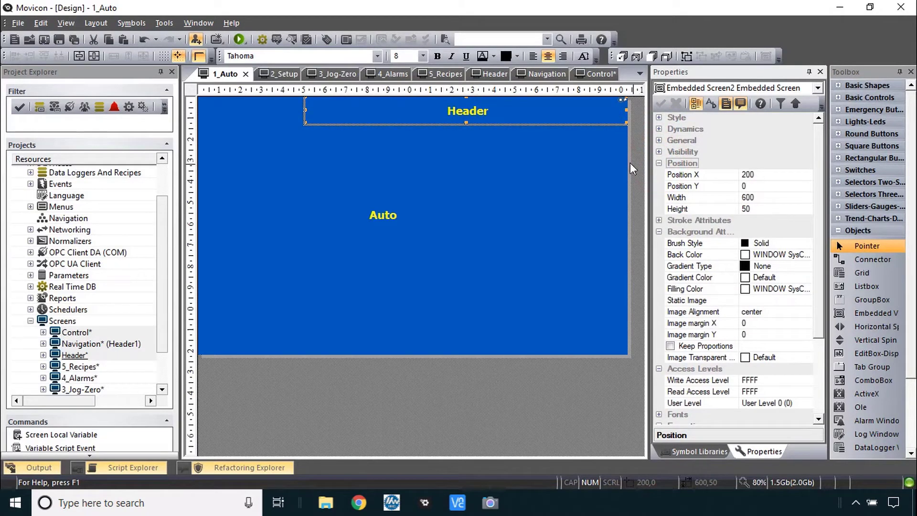
pyautogui.click(767, 198)
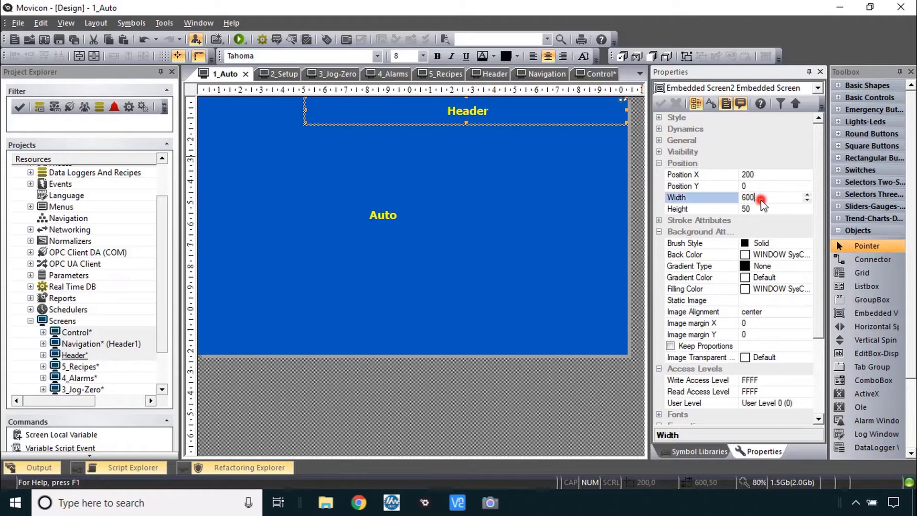
pyautogui.click(770, 209)
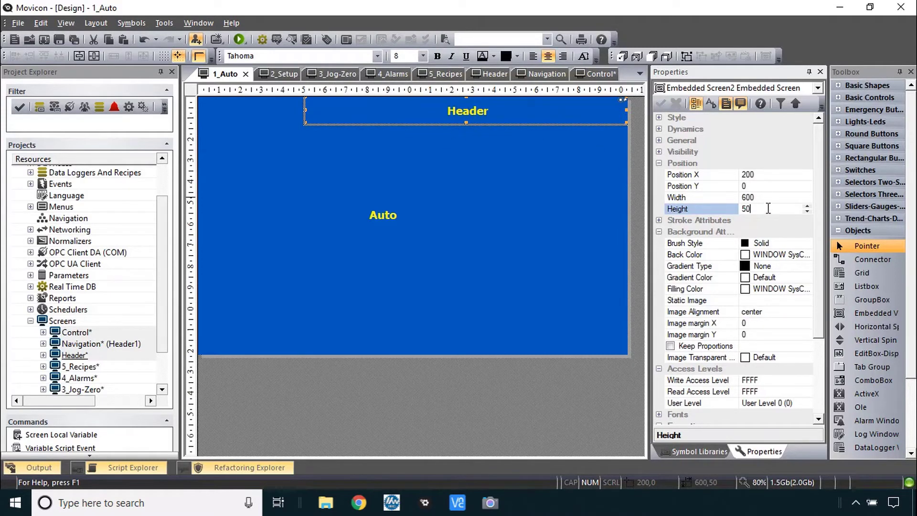
pyautogui.hotkey('alt', 'Tab')
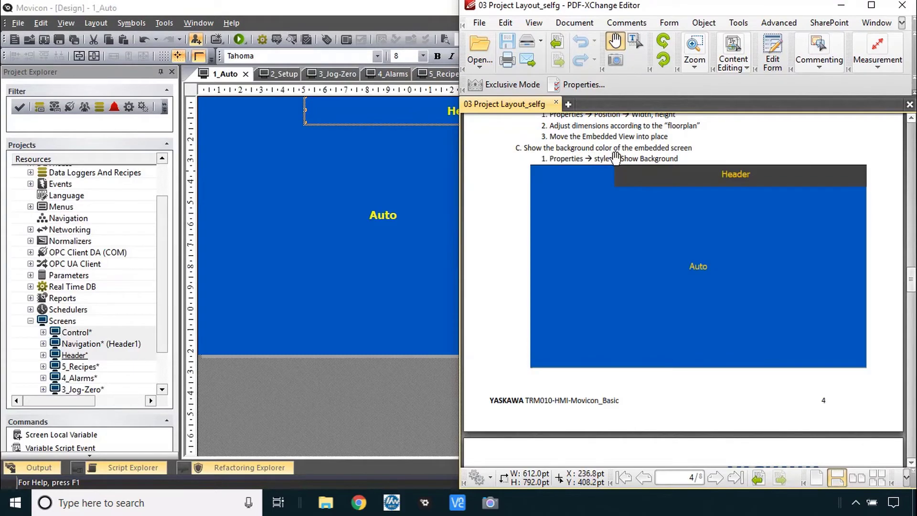
# Enable Show Background on the embedded Header view so its dark grey background displays.
pyautogui.click(438, 171)
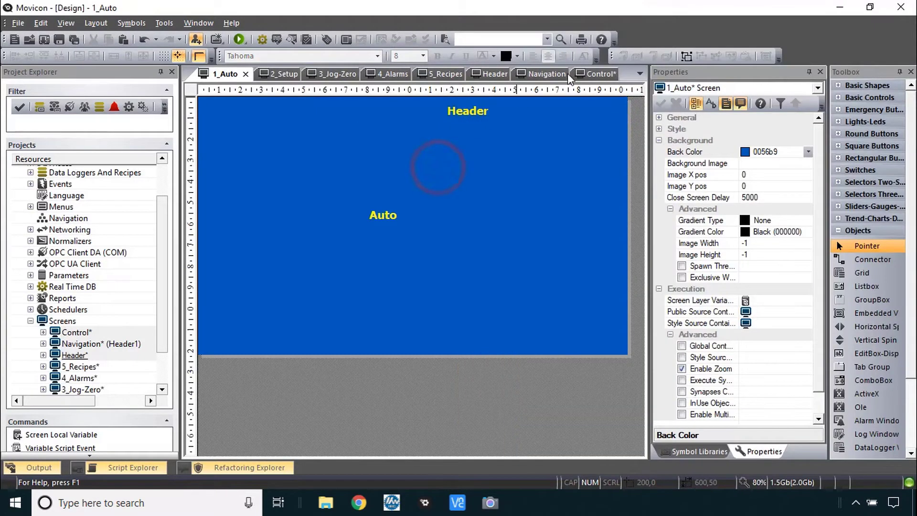
pyautogui.click(491, 78)
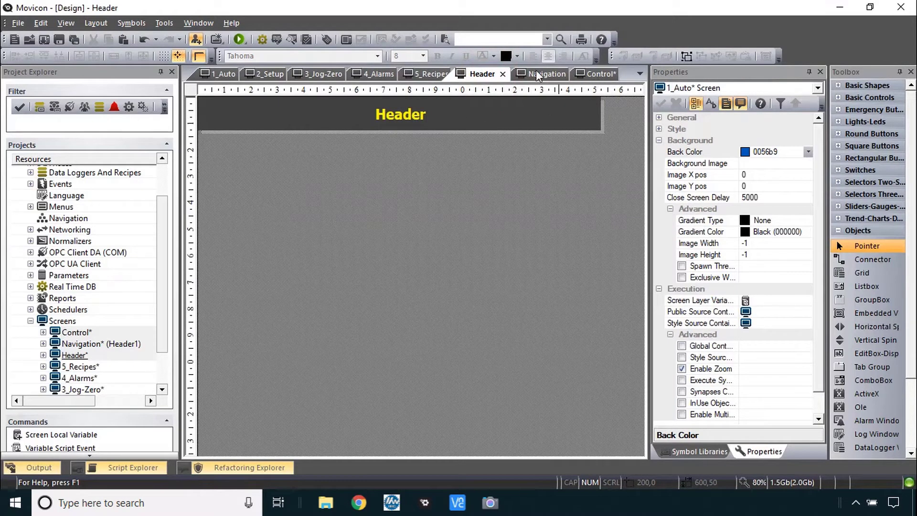
pyautogui.click(214, 76)
pyautogui.click(522, 115)
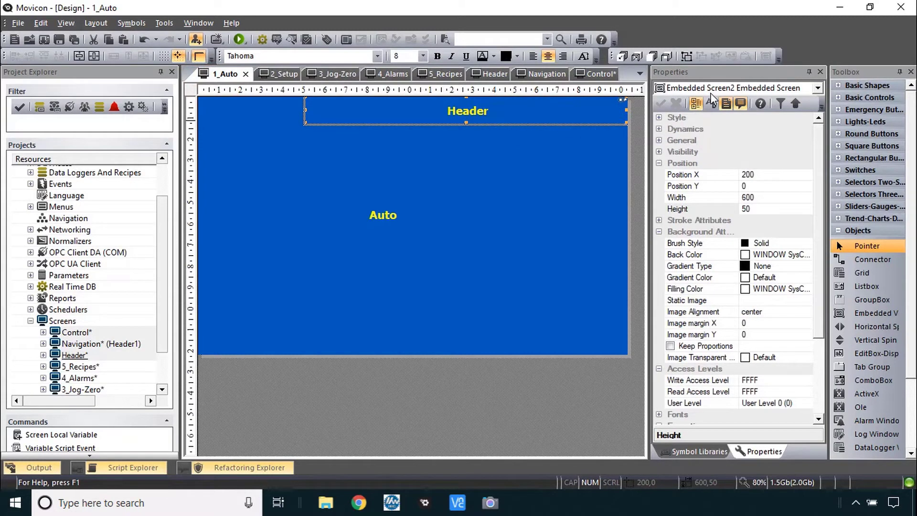
pyautogui.click(659, 117)
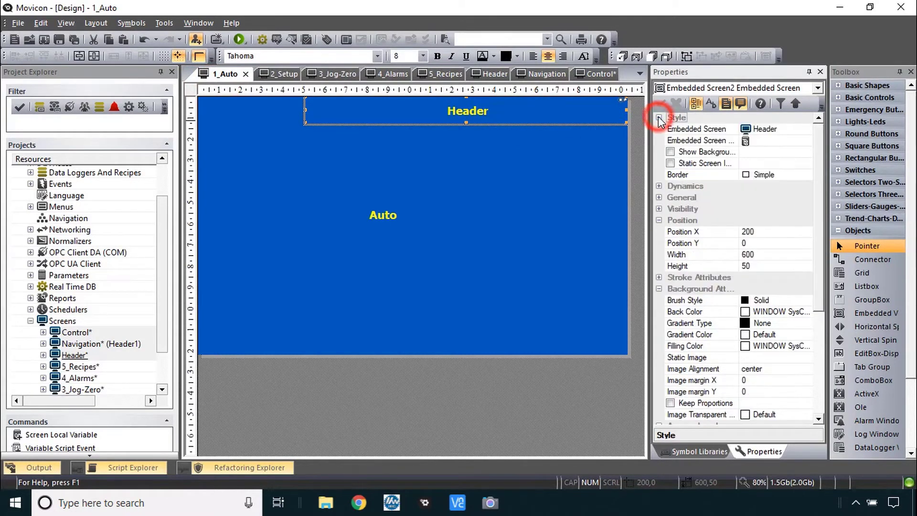
pyautogui.click(670, 152)
pyautogui.click(663, 105)
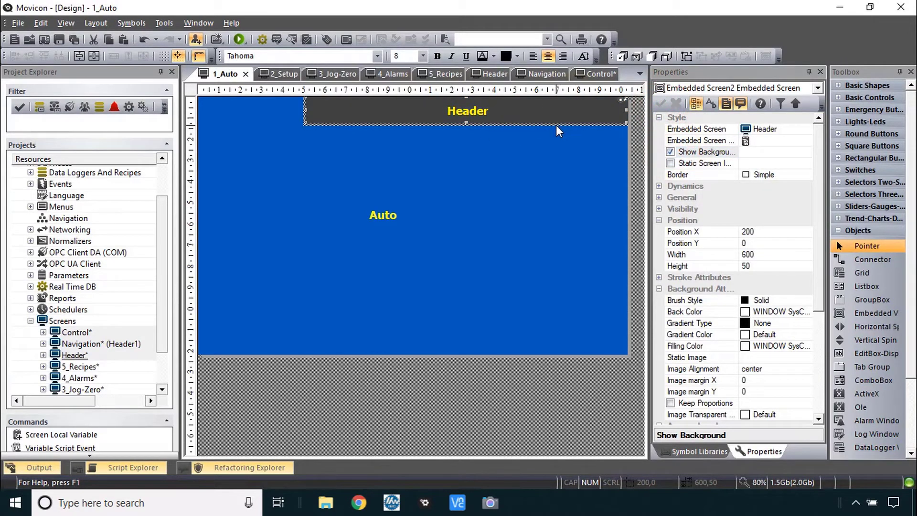
pyautogui.hotkey('alt', 'Tab')
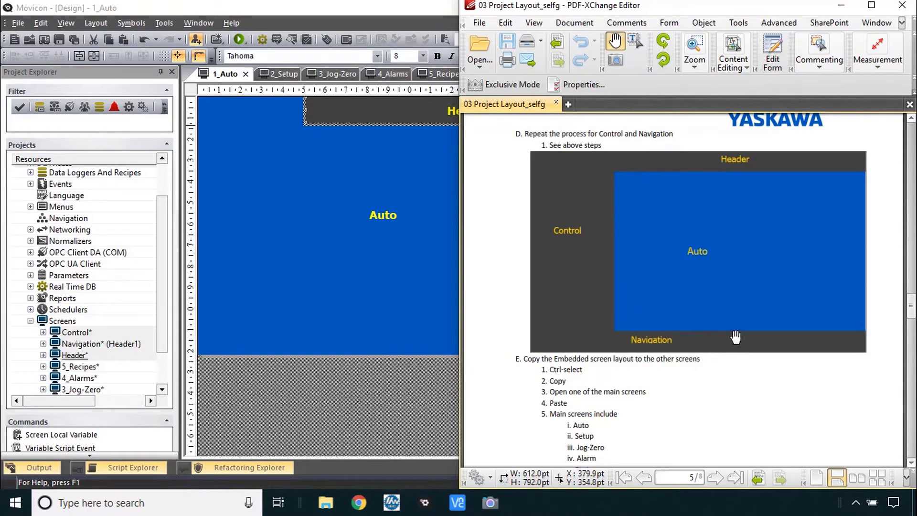
# Draw a new Embedded View along the bottom of 1_Auto showing the Navigation screen.
pyautogui.hotkey('alt', 'Tab')
pyautogui.click(872, 312)
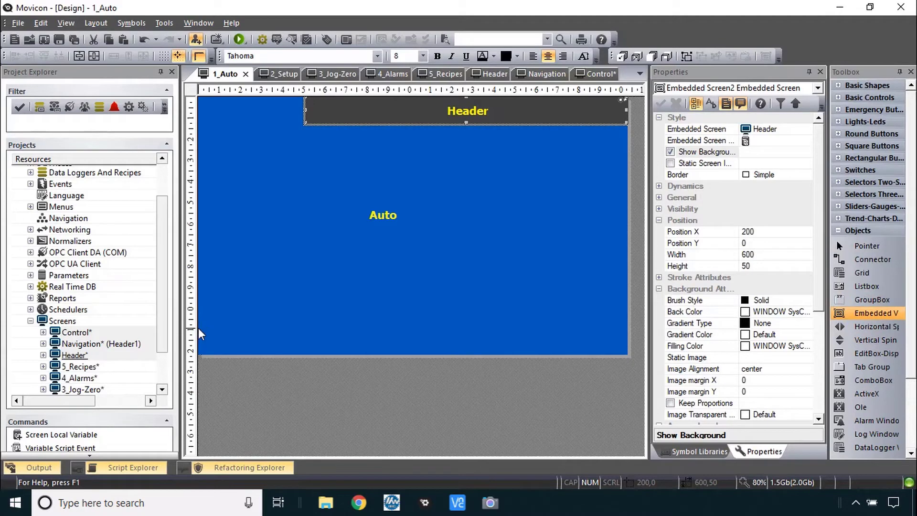
pyautogui.moveTo(197, 327); pyautogui.dragTo(628, 353)
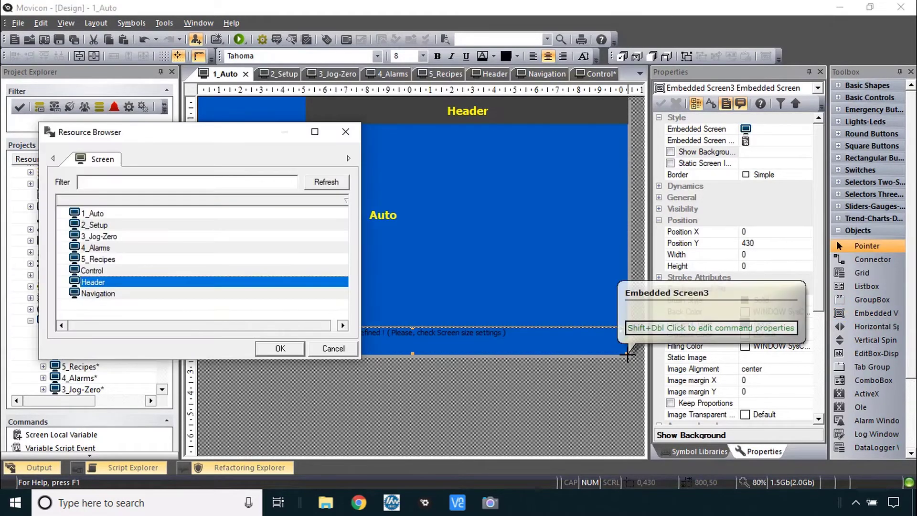
pyautogui.doubleClick(105, 298)
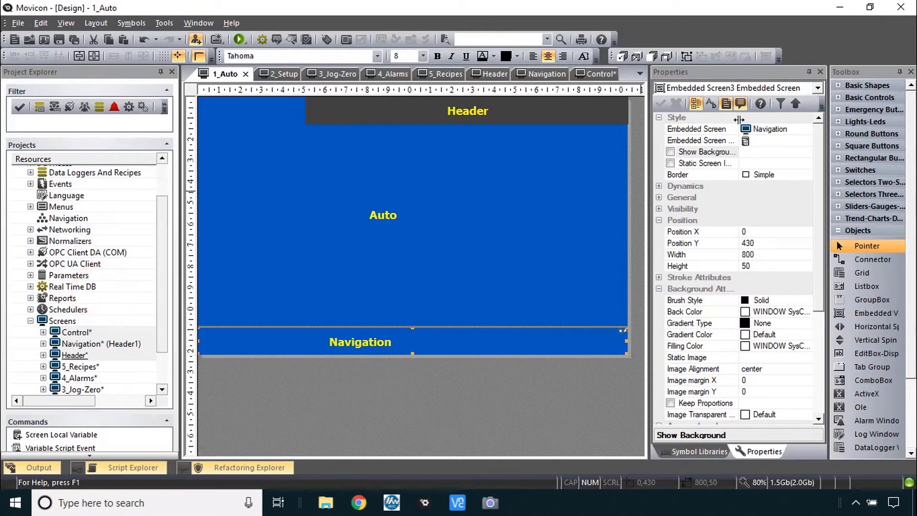
# Set the Navigation view's height to 50 and move it down to Y 430.
pyautogui.click(764, 255)
pyautogui.click(766, 265)
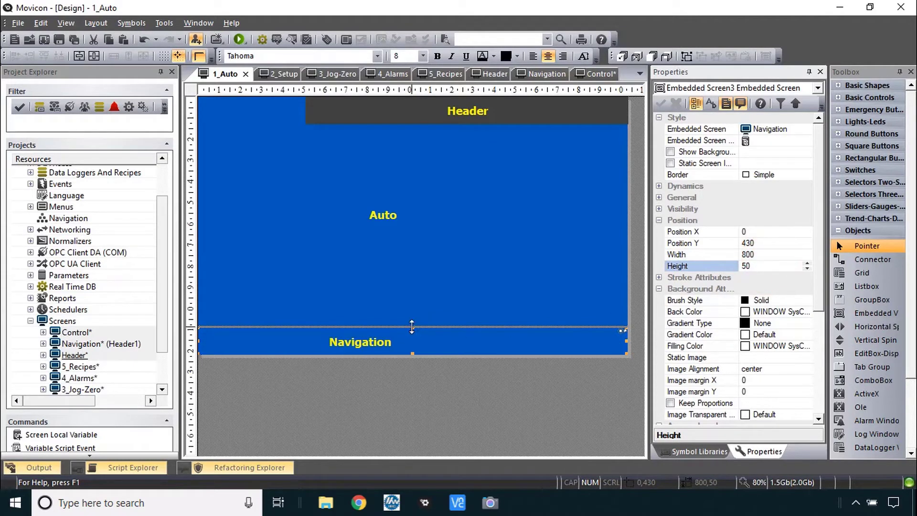
pyautogui.moveTo(412, 326); pyautogui.dragTo(412, 295)
pyautogui.click(762, 267)
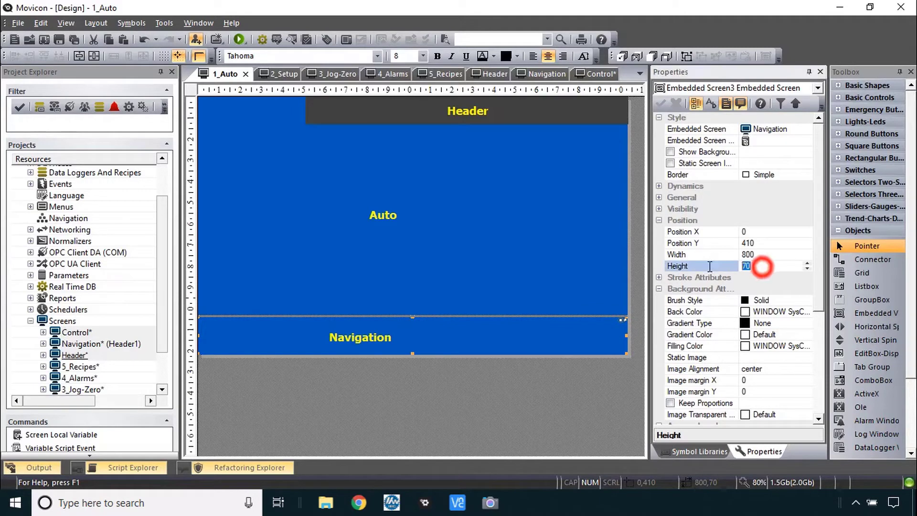
pyautogui.write('50')
pyautogui.press('Return')
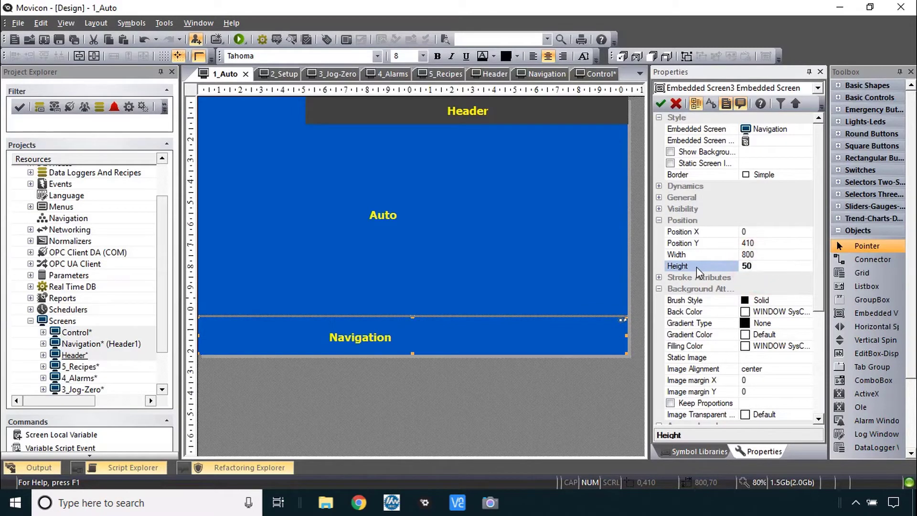
pyautogui.click(660, 104)
pyautogui.click(461, 327)
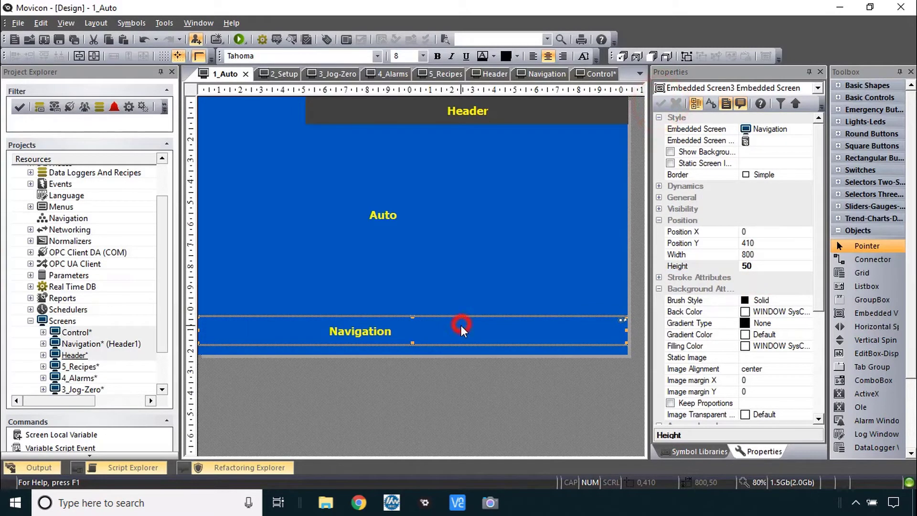
pyautogui.moveTo(461, 326); pyautogui.dragTo(461, 340)
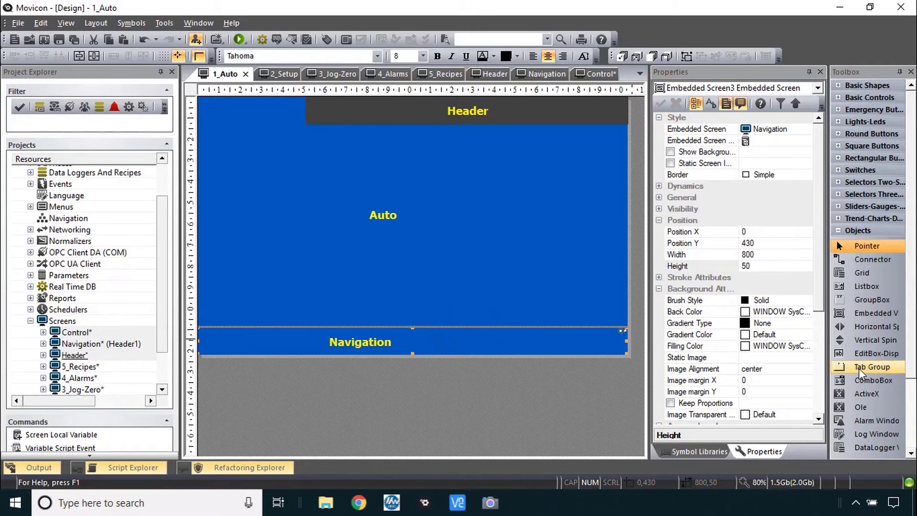
# Place a new Embedded View at the top-left of 1_Auto showing the Control screen.
pyautogui.click(853, 315)
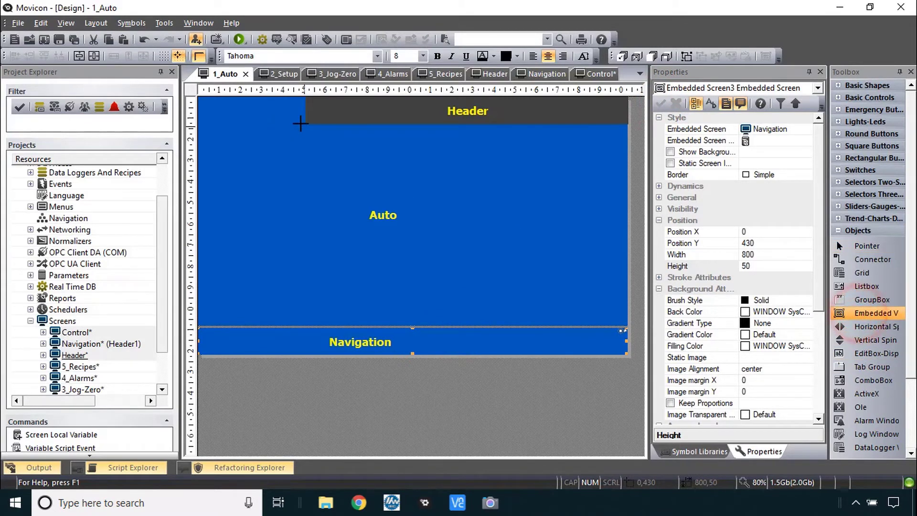
pyautogui.click(199, 97)
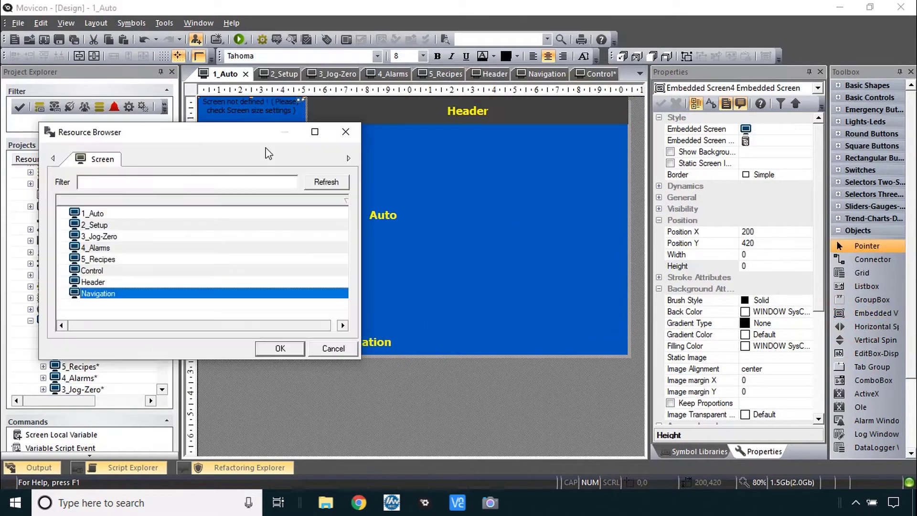
pyautogui.doubleClick(100, 270)
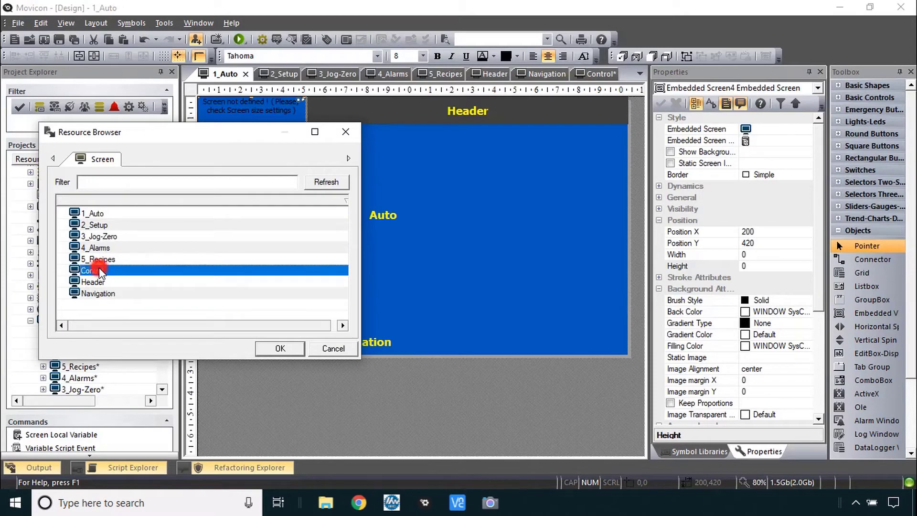
# Set the Control view's height to 430 and position it at 0, 0 along the left edge.
pyautogui.click(748, 266)
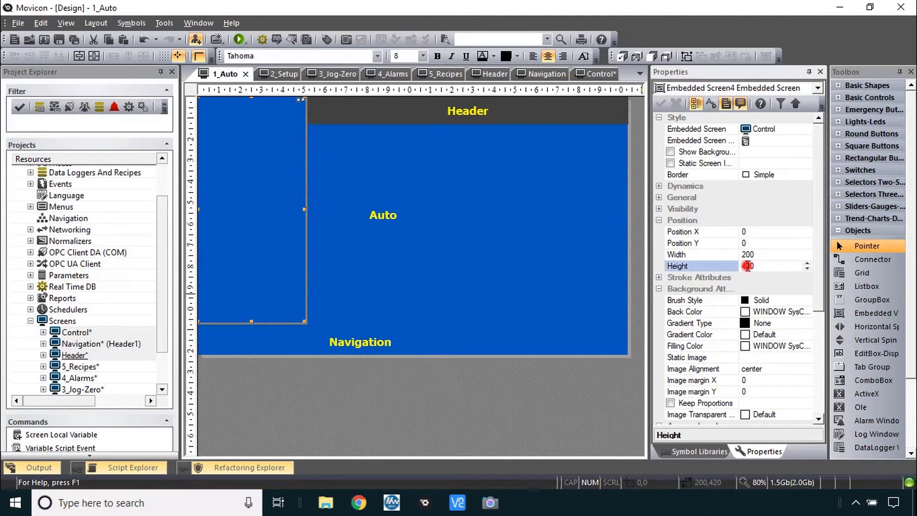
pyautogui.write('430')
pyautogui.press('Return')
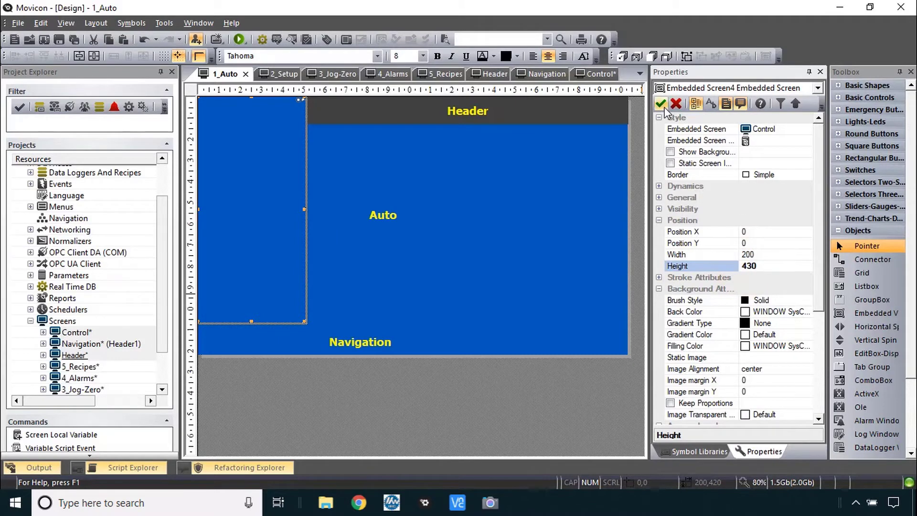
pyautogui.click(663, 107)
pyautogui.moveTo(260, 237); pyautogui.dragTo(254, 199)
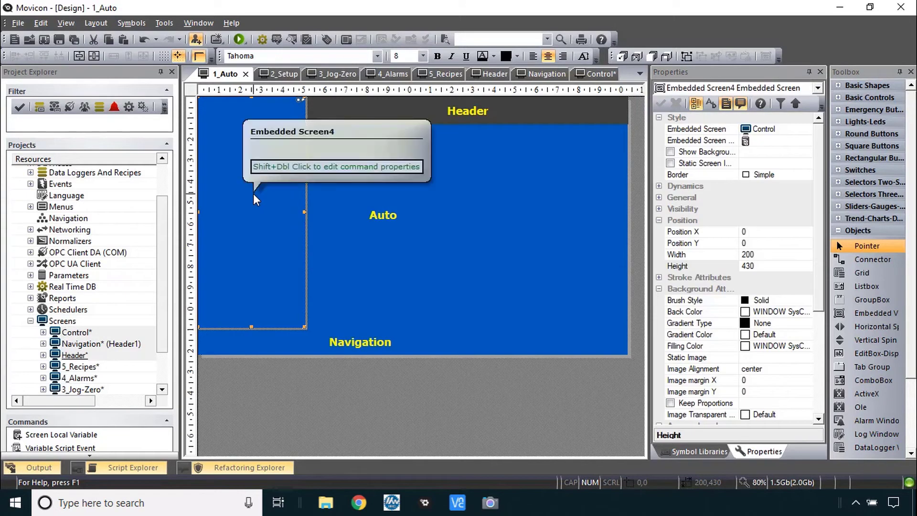
pyautogui.click(254, 199)
pyautogui.click(438, 246)
pyautogui.click(235, 208)
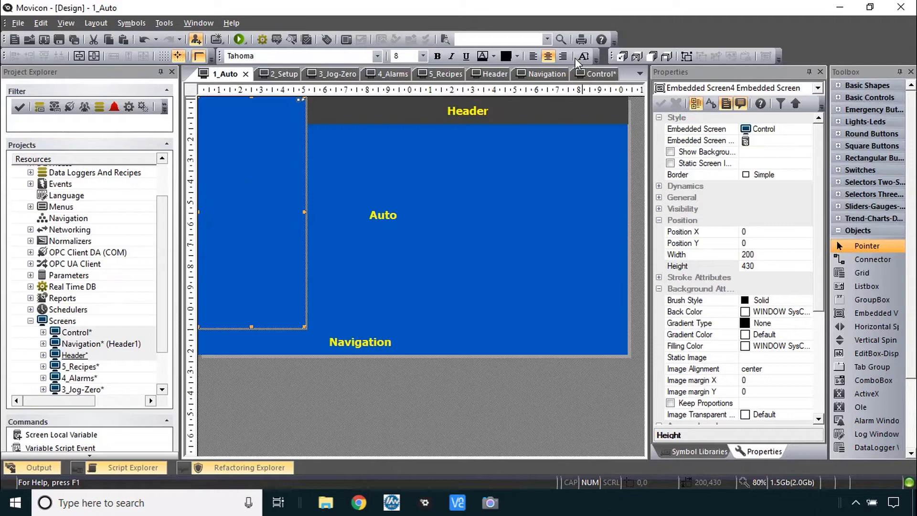
# Paste the Navigation screen's yellow title box onto the Control screen and retype it as 'Control'.
pyautogui.click(592, 75)
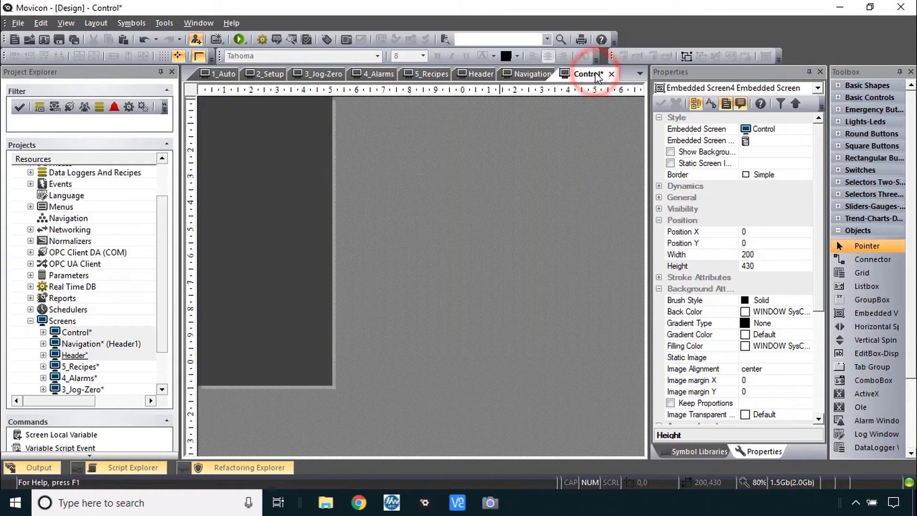
pyautogui.click(535, 74)
pyautogui.click(344, 110)
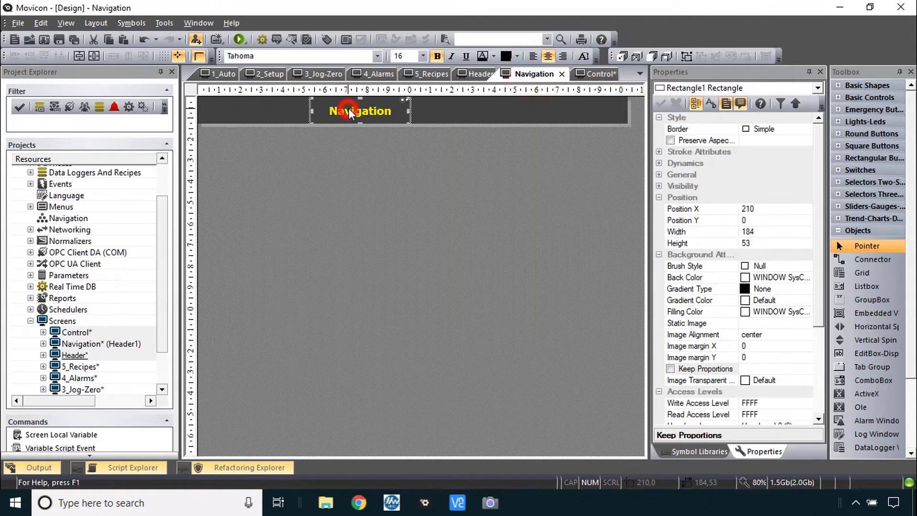
pyautogui.click(598, 74)
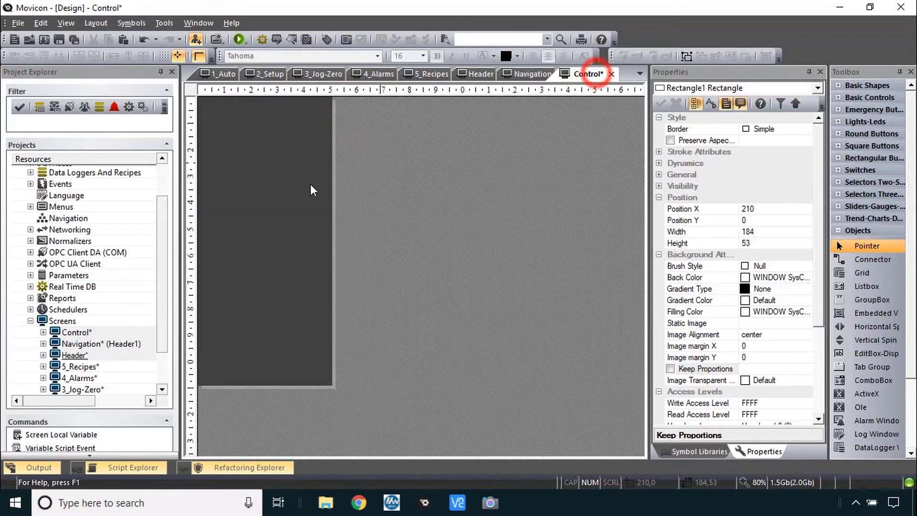
pyautogui.hotkey('ctrl', 'v')
pyautogui.doubleClick(268, 216)
pyautogui.write('ZV')
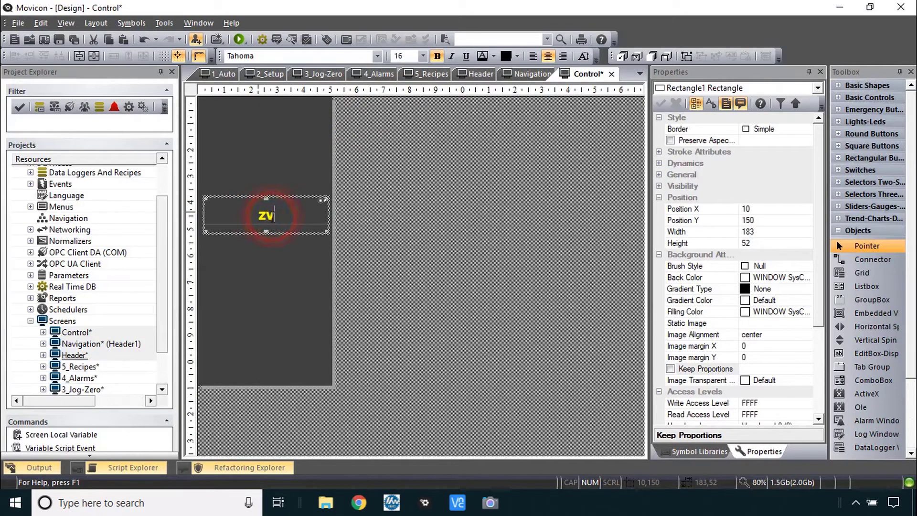
pyautogui.press('BackSpace')
pyautogui.press('BackSpace')
pyautogui.write('Control')
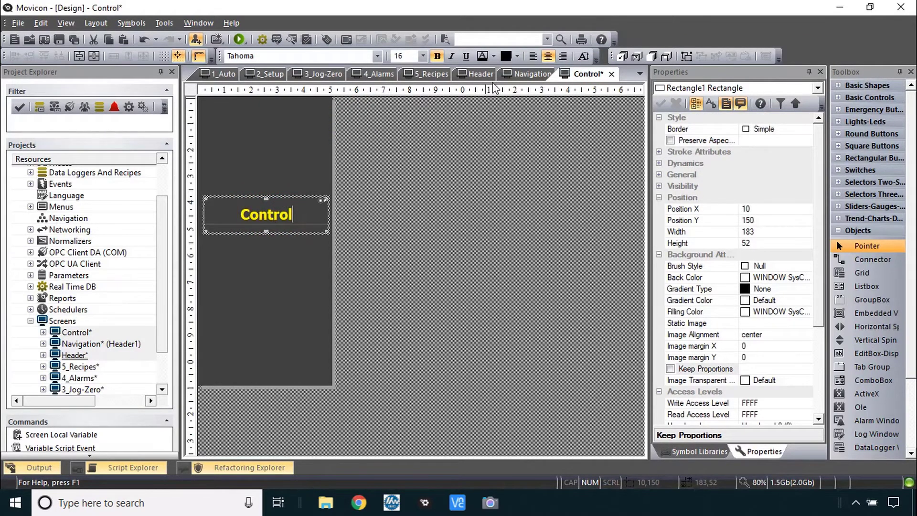
pyautogui.hotkey('ctrl', 'Tab')
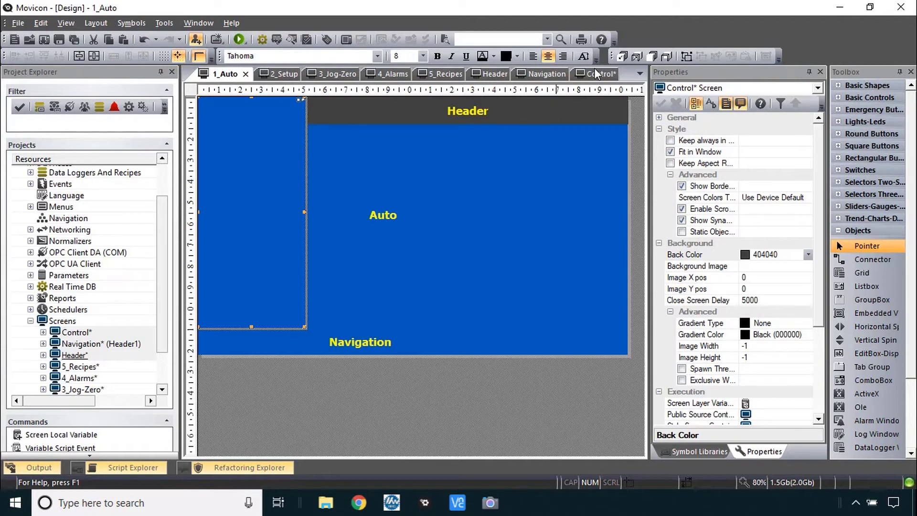
# Set the left embedded view on 1_Auto to show the Control screen, then compare it with the Control tab.
pyautogui.click(253, 187)
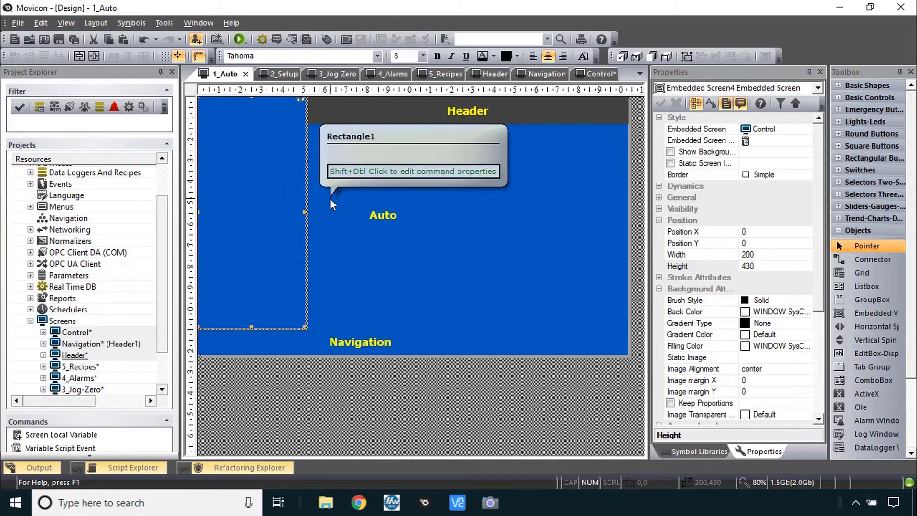
pyautogui.click(276, 193)
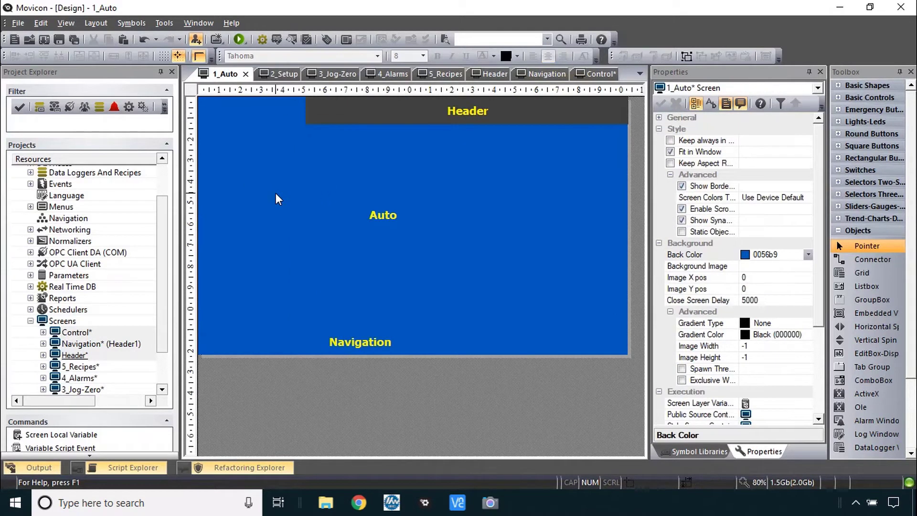
pyautogui.click(221, 189)
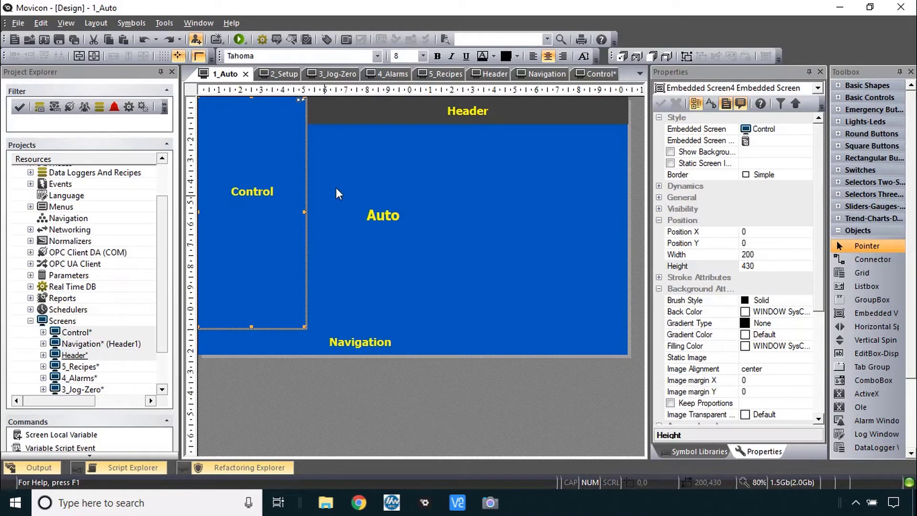
pyautogui.click(598, 74)
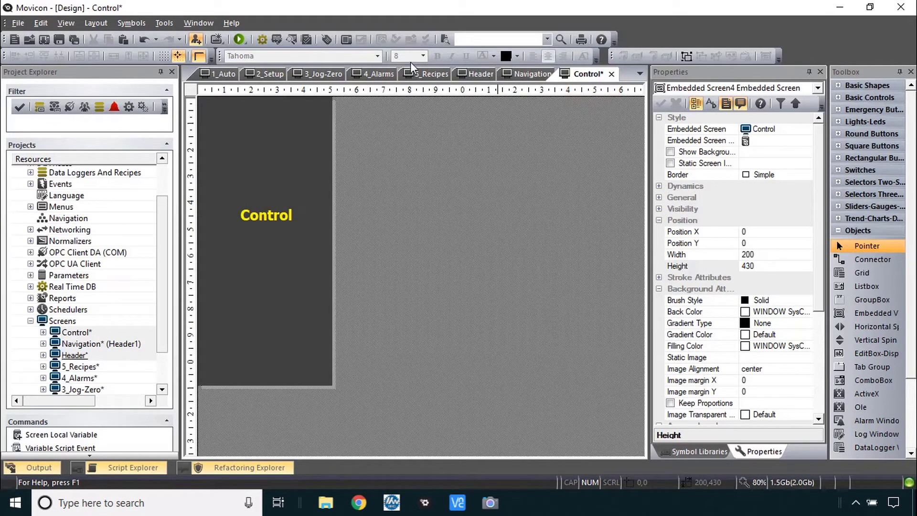
pyautogui.click(222, 75)
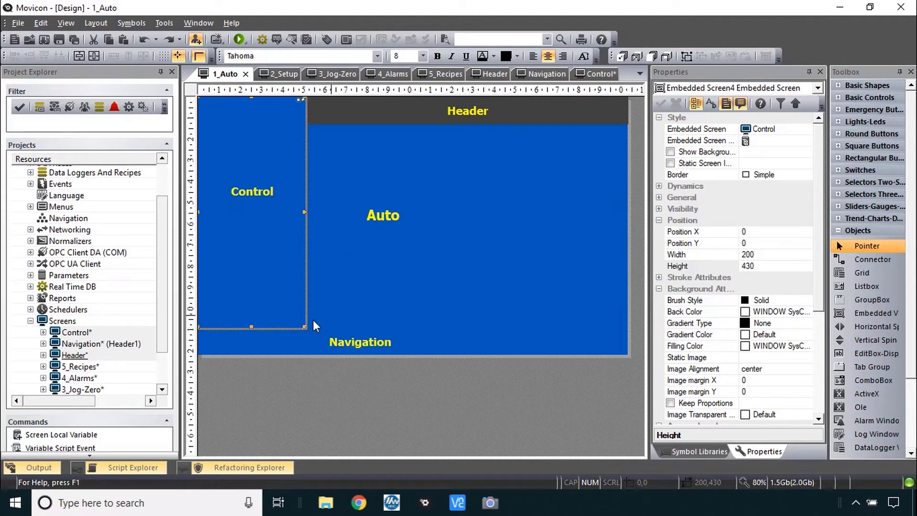
# Turn on Show Background for both the embedded Control and Navigation views on 1_Auto.
pyautogui.keyDown('shift'); pyautogui.click(323, 338); pyautogui.keyUp('shift')
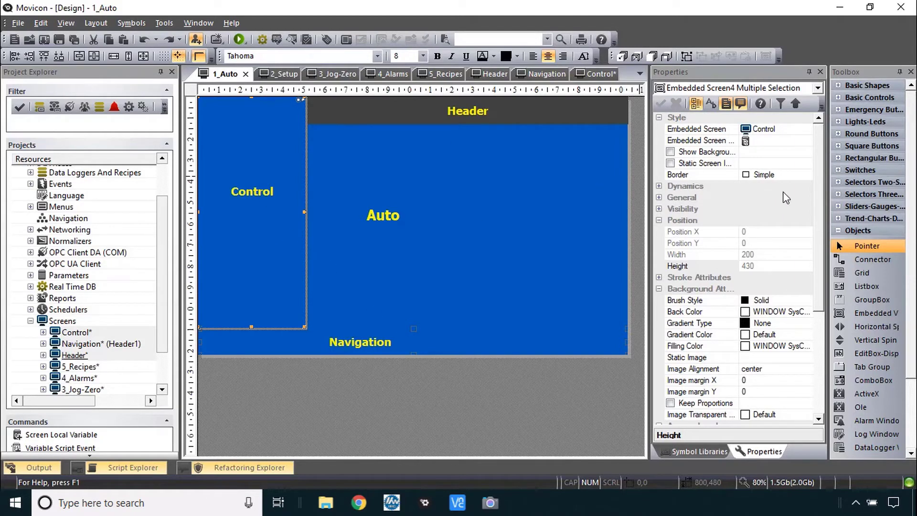
pyautogui.click(671, 152)
pyautogui.click(661, 105)
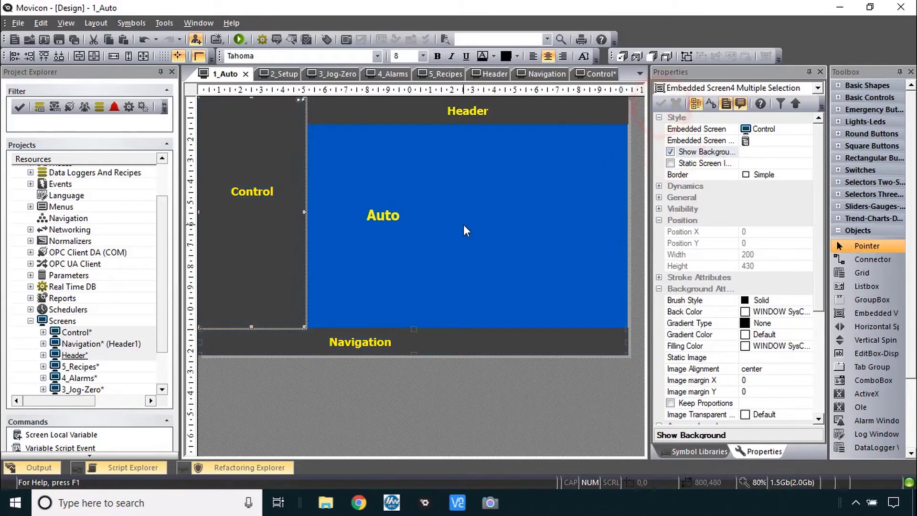
pyautogui.click(475, 228)
pyautogui.hotkey('alt', 'Tab')
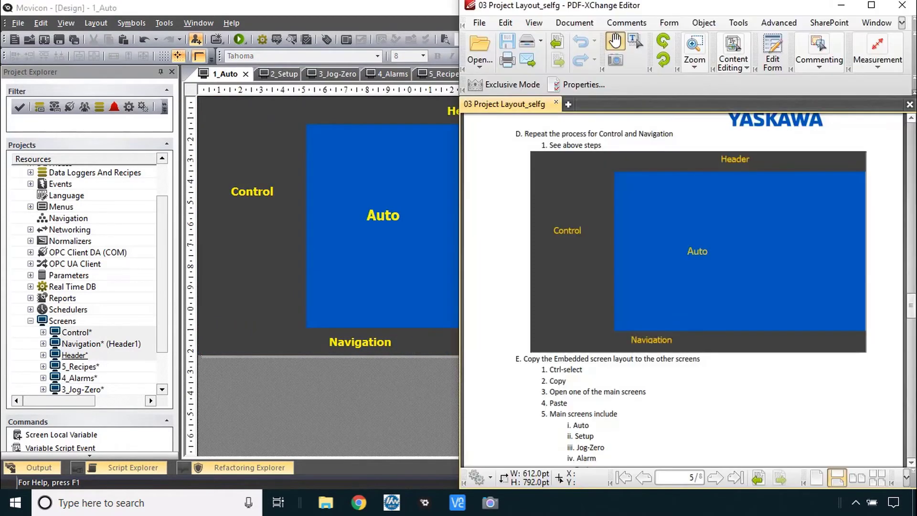
# Scroll the PDF guide to step E on copying the embedded layout to other screens.
pyautogui.scroll(-4, 683, 301)
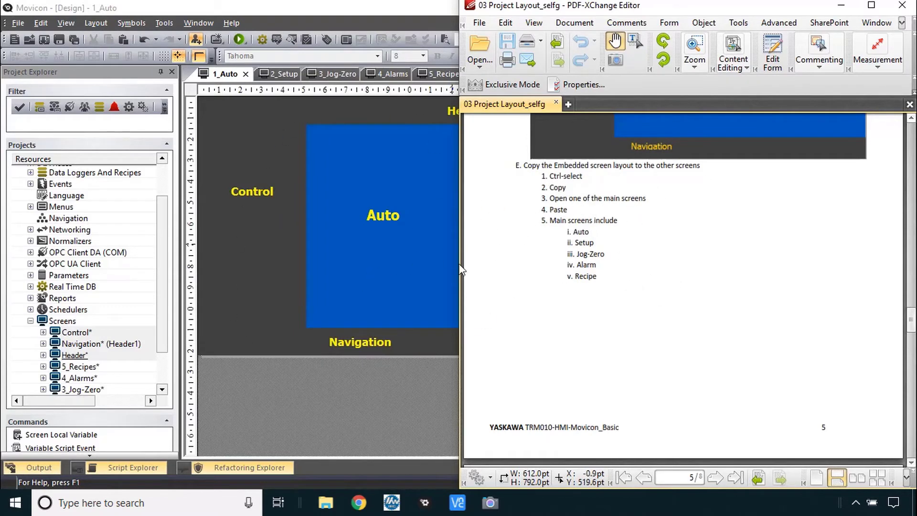
pyautogui.click(423, 268)
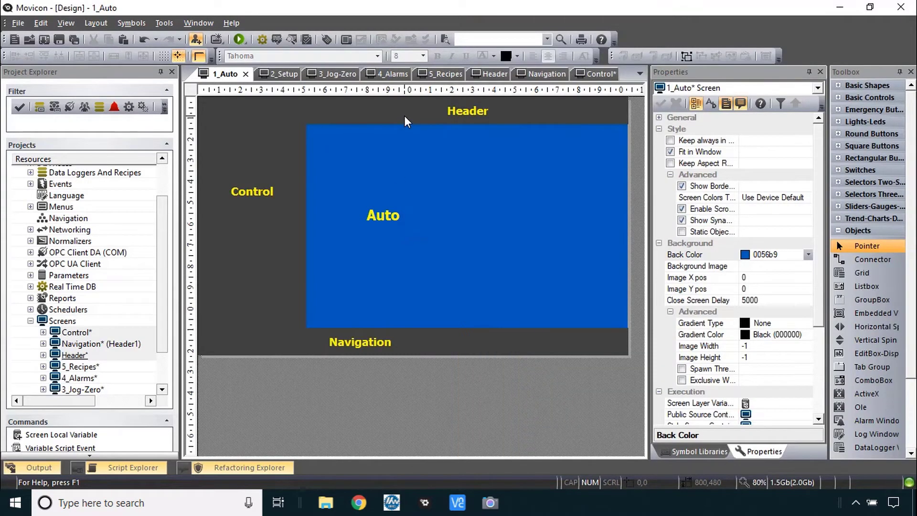
# Copy the Header, Control and Navigation embedded views from the 1_Auto screen.
pyautogui.click(404, 116)
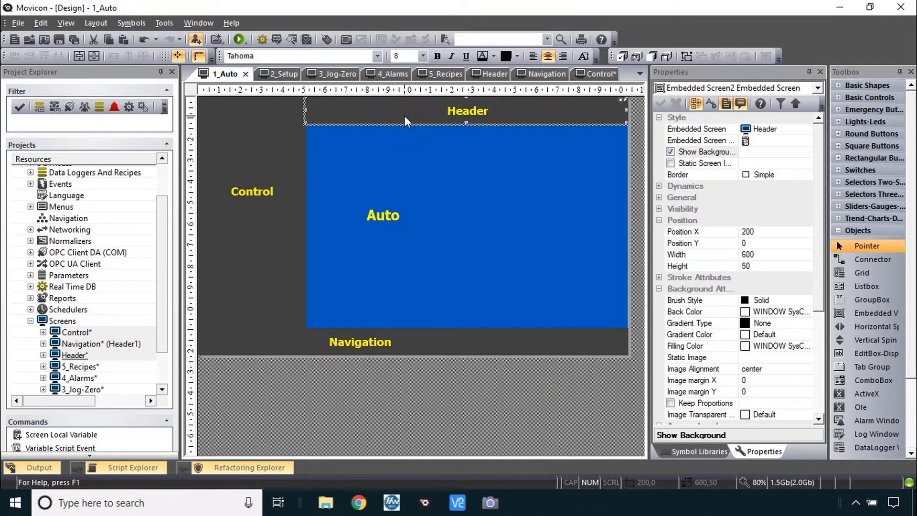
pyautogui.keyDown('shift'); pyautogui.click(240, 165); pyautogui.keyUp('shift')
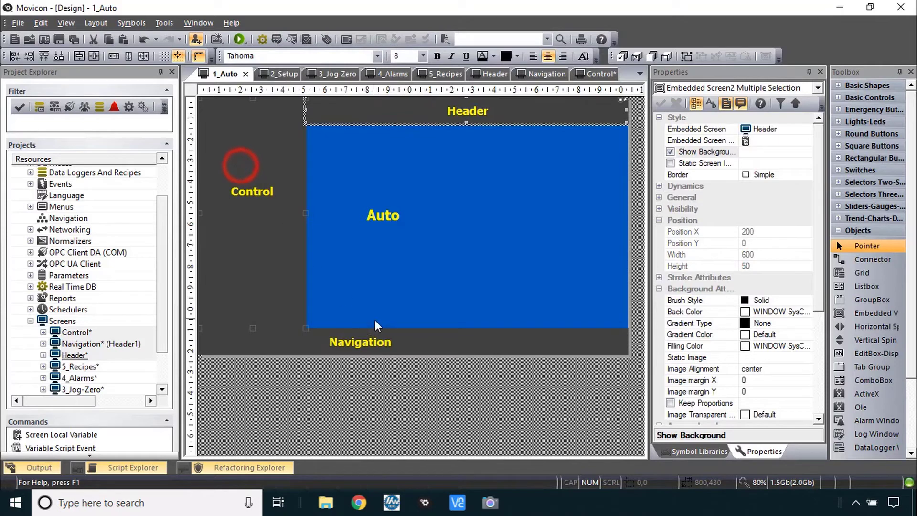
pyautogui.keyDown('shift'); pyautogui.click(413, 342); pyautogui.keyUp('shift')
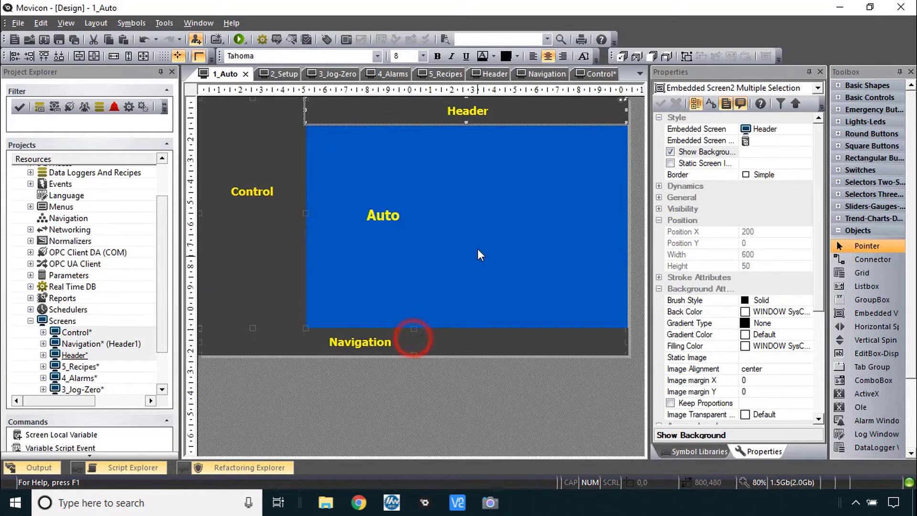
pyautogui.rightClick(455, 340)
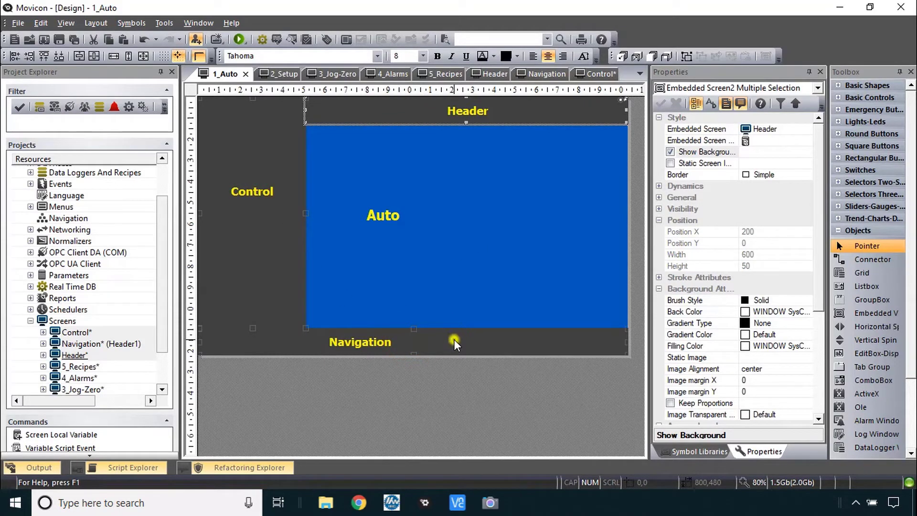
pyautogui.click(493, 28)
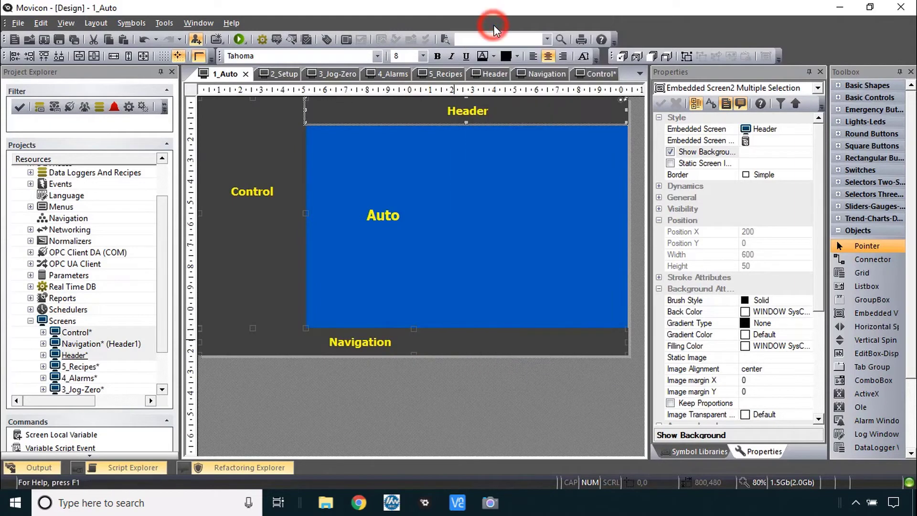
# Paste the three embedded views into 2_Setup, 3_Jog-Zero, 4_Alarms and 5_Recipes.
pyautogui.click(283, 75)
pyautogui.hotkey('ctrl', 'v')
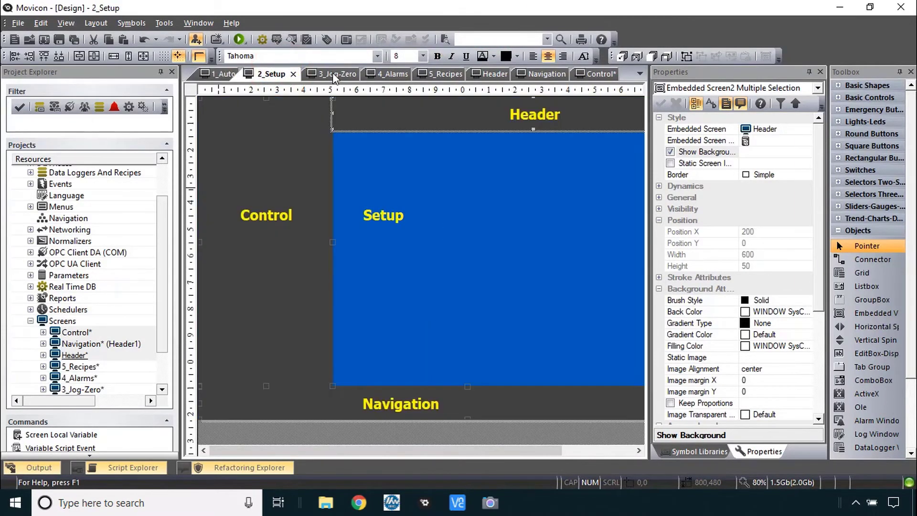
pyautogui.click(333, 75)
pyautogui.hotkey('ctrl', 'v')
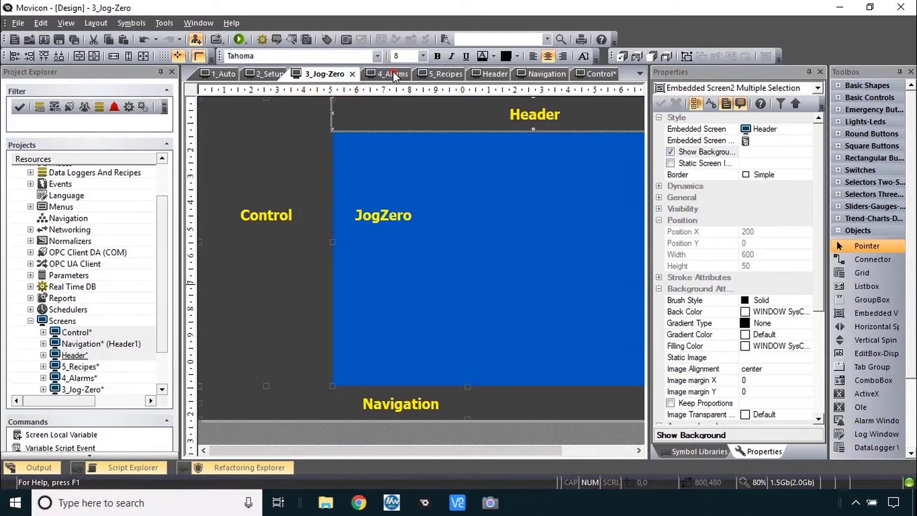
pyautogui.click(395, 75)
pyautogui.hotkey('ctrl', 'v')
pyautogui.click(437, 75)
pyautogui.hotkey('ctrl', 'v')
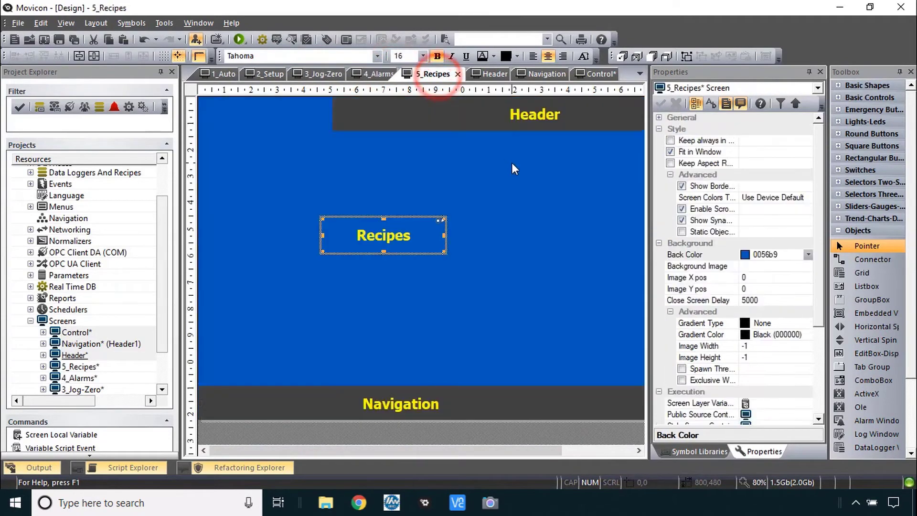
pyautogui.hotkey('ctrl', 'v')
# Scroll the PDF guide to section IV, 'Complete the Header Screen'.
pyautogui.hotkey('alt', 'Tab')
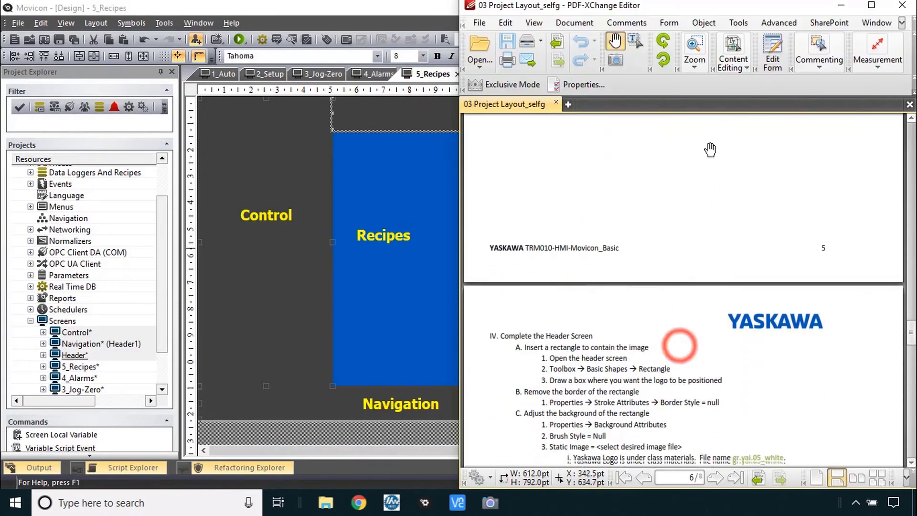
pyautogui.scroll(-5, 706, 152)
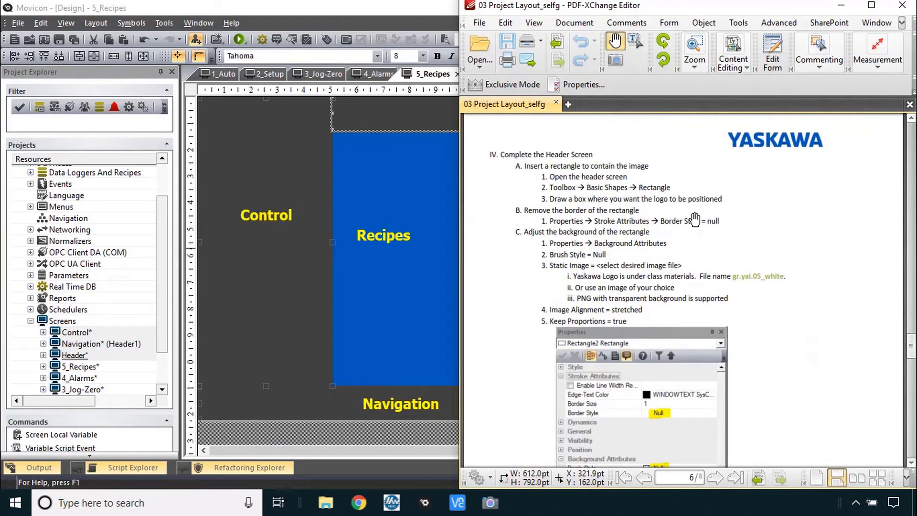
pyautogui.scroll(-1, 695, 220)
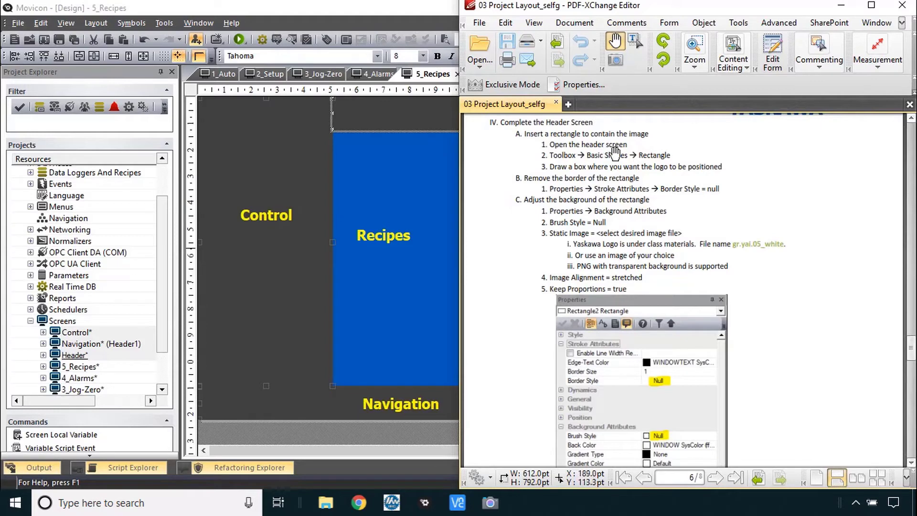
# Select the embedded Header view on 5_Recipes and open the Header screen for editing.
pyautogui.click(419, 185)
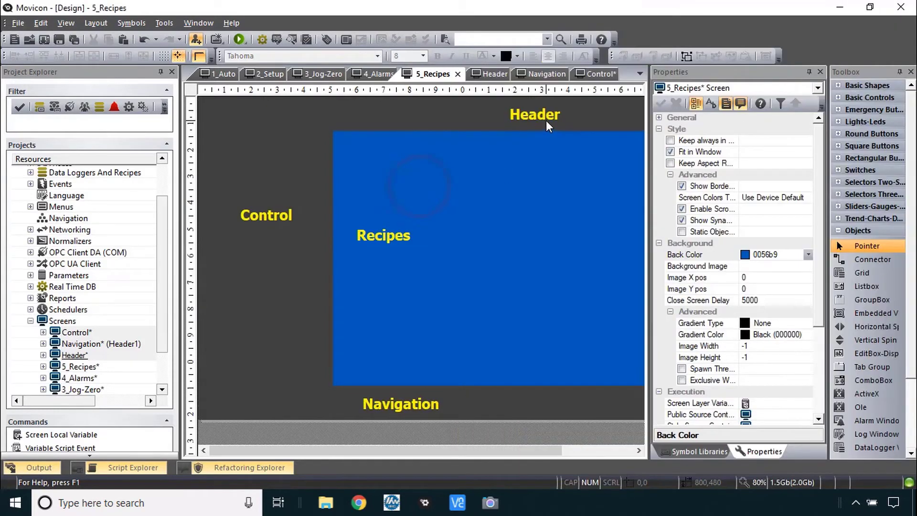
pyautogui.click(438, 116)
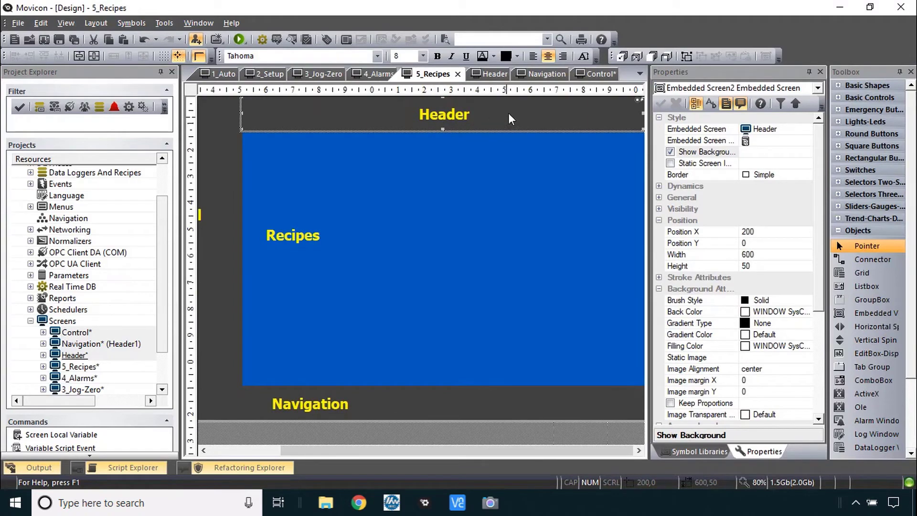
pyautogui.click(487, 74)
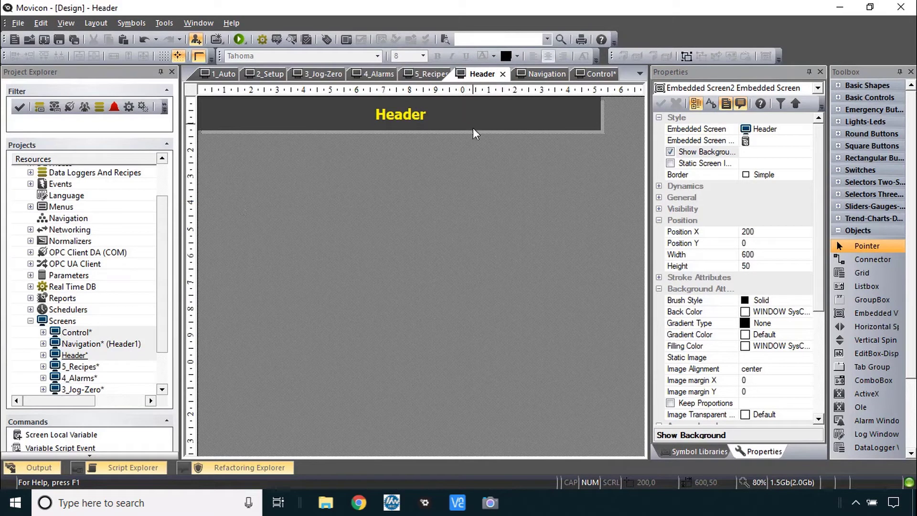
pyautogui.hotkey('alt', 'Tab')
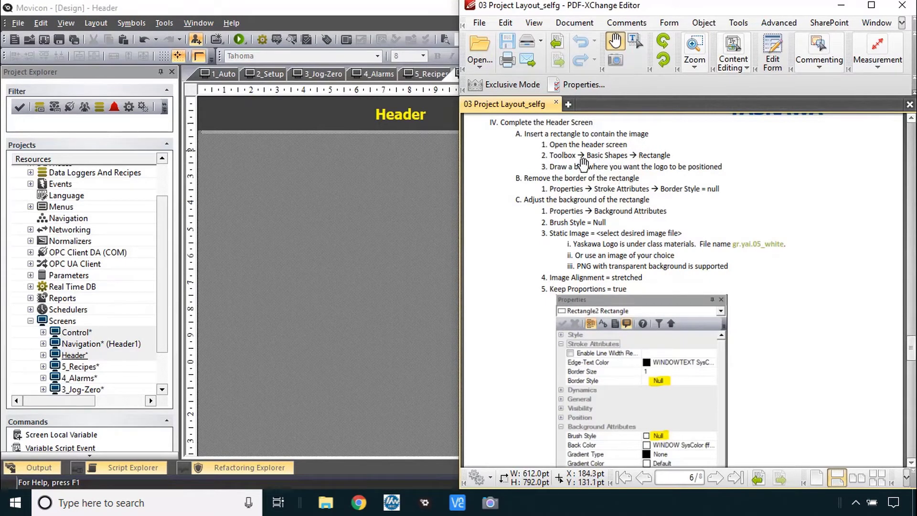
# Draw a logo rectangle in the right part of the Header strip.
pyautogui.click(437, 124)
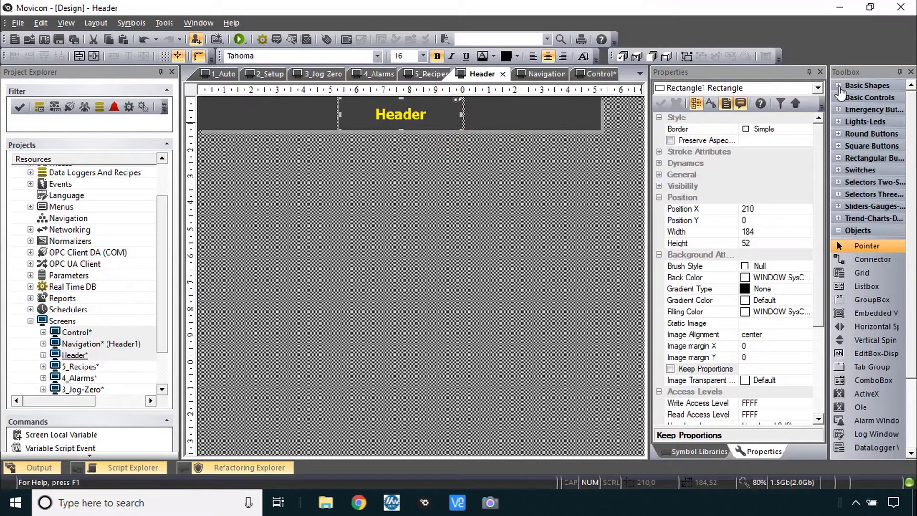
pyautogui.click(839, 86)
pyautogui.click(855, 128)
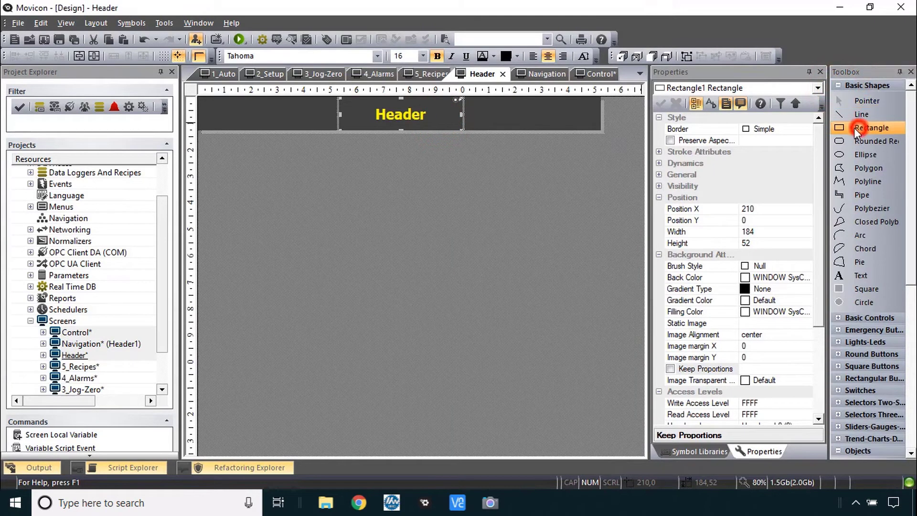
pyautogui.moveTo(474, 100); pyautogui.dragTo(601, 131)
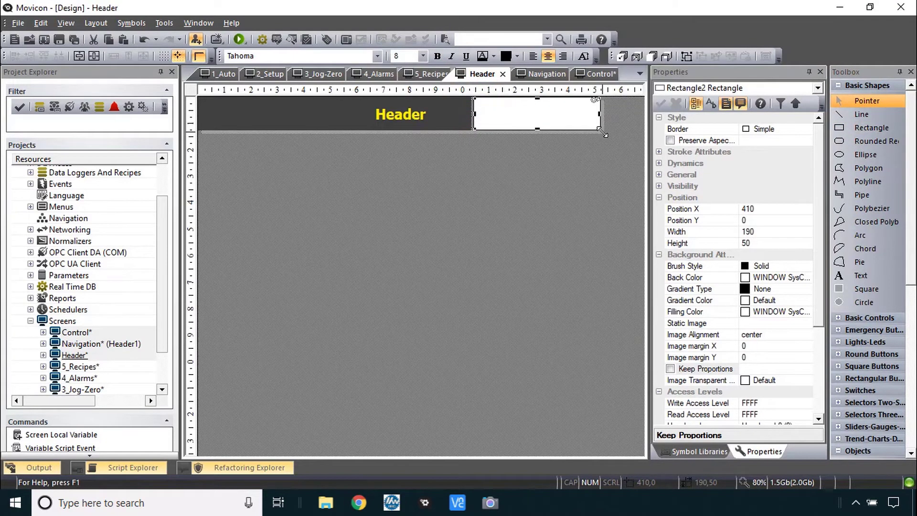
# Set the new white rectangle's border style to Null.
pyautogui.hotkey('alt', 'Tab')
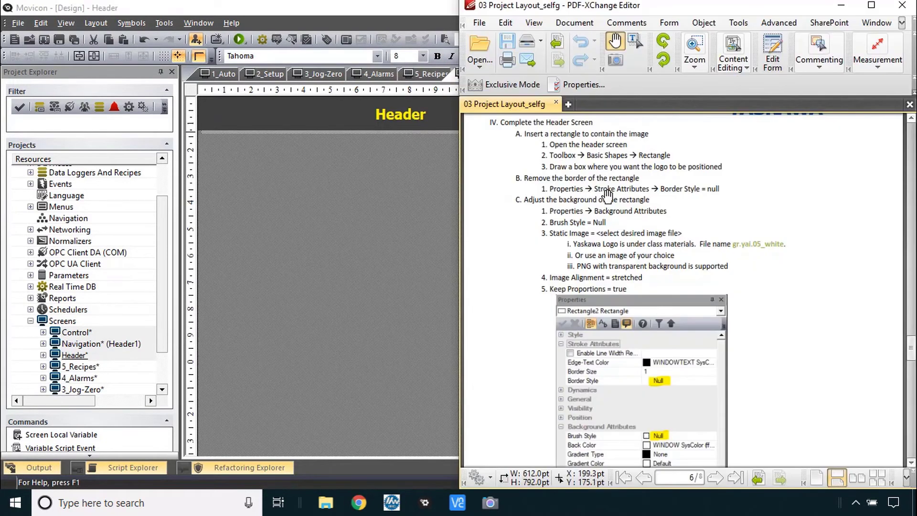
pyautogui.click(442, 176)
pyautogui.click(528, 121)
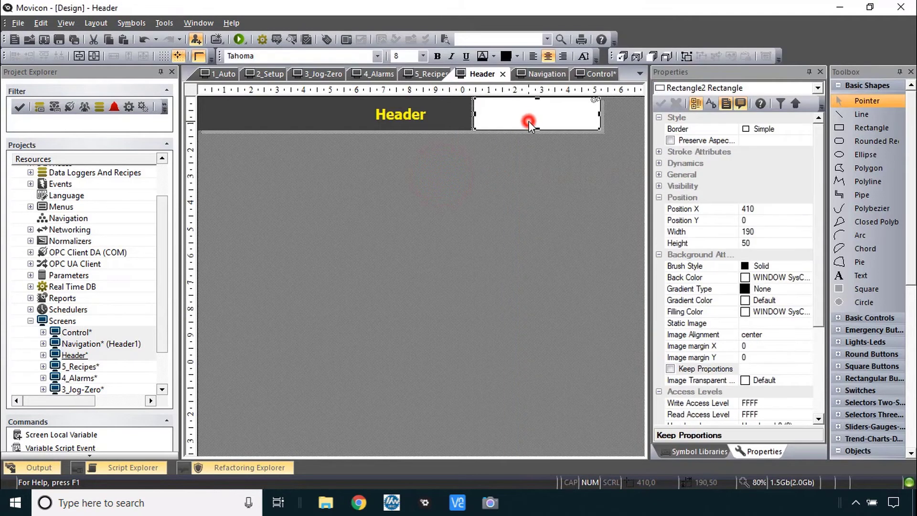
pyautogui.click(659, 151)
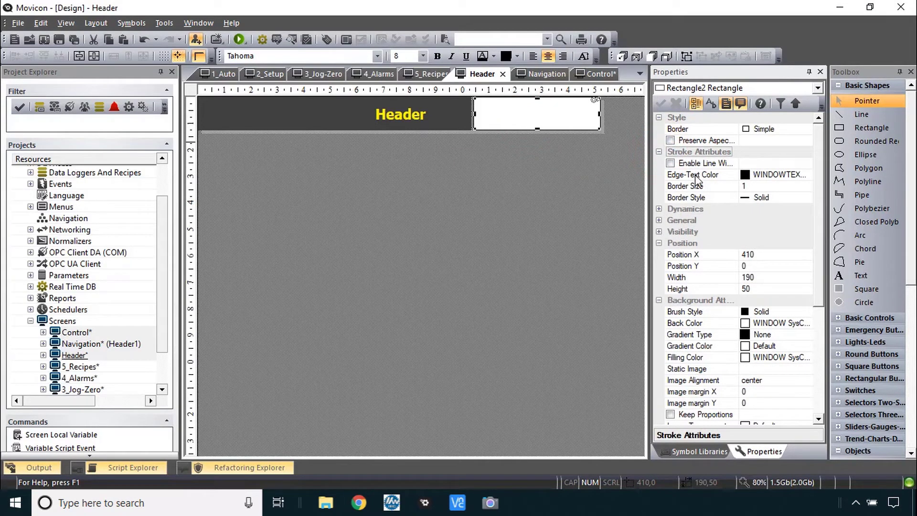
pyautogui.click(765, 198)
pyautogui.click(807, 197)
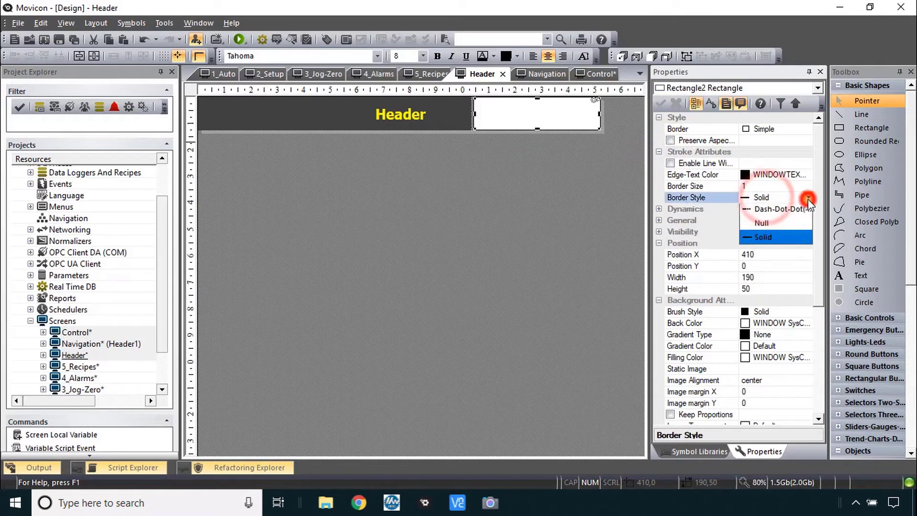
pyautogui.click(788, 266)
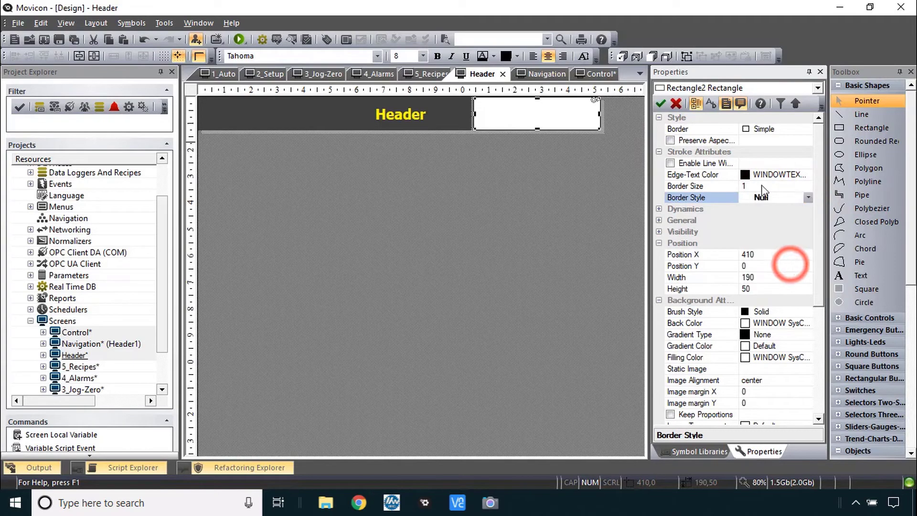
pyautogui.click(661, 105)
pyautogui.click(562, 146)
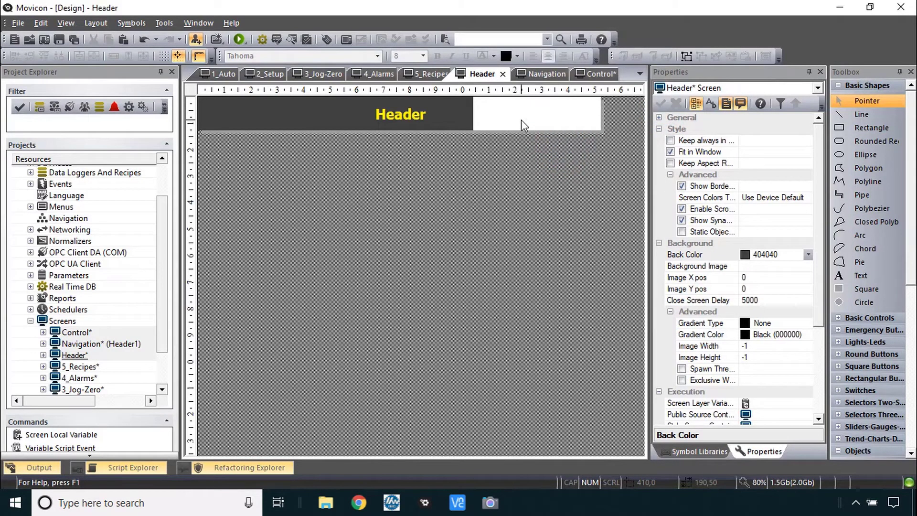
pyautogui.hotkey('alt', 'Tab')
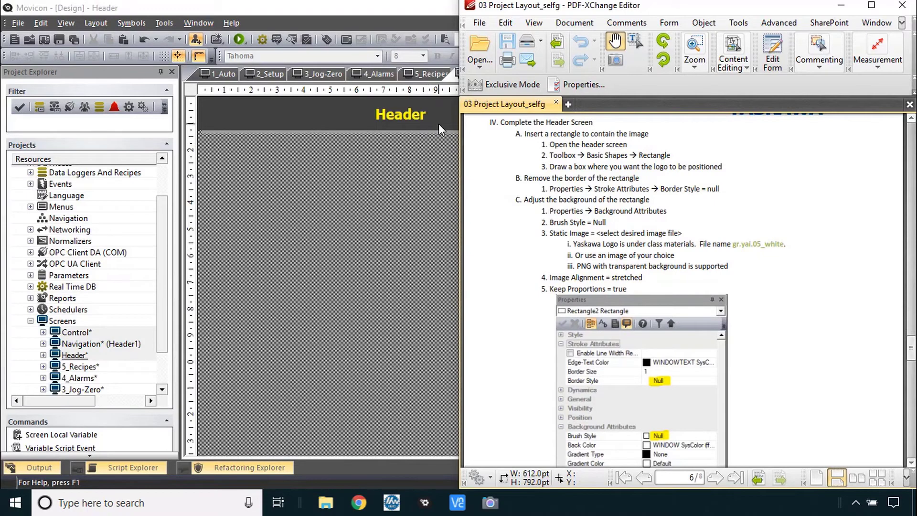
# Move the logo rectangle beside the Header title and set its Brush Style to Null.
pyautogui.moveTo(438, 124); pyautogui.dragTo(541, 117)
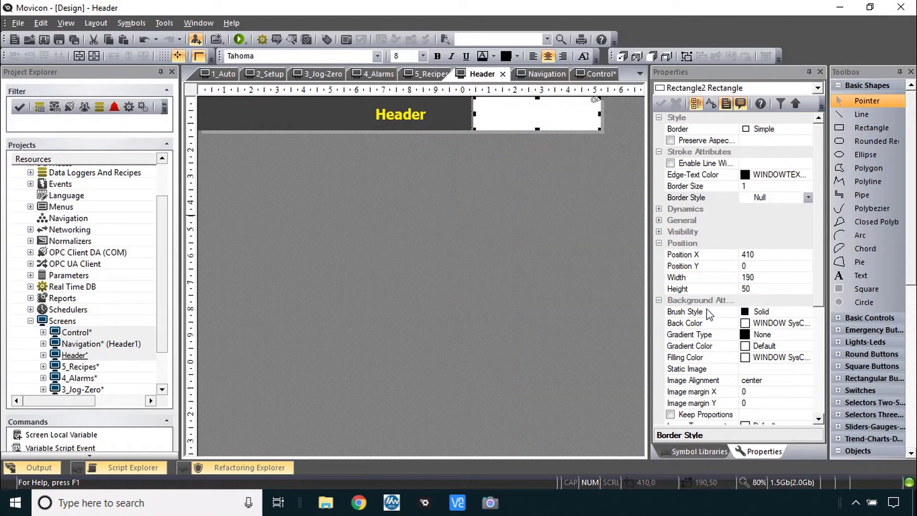
pyautogui.click(794, 312)
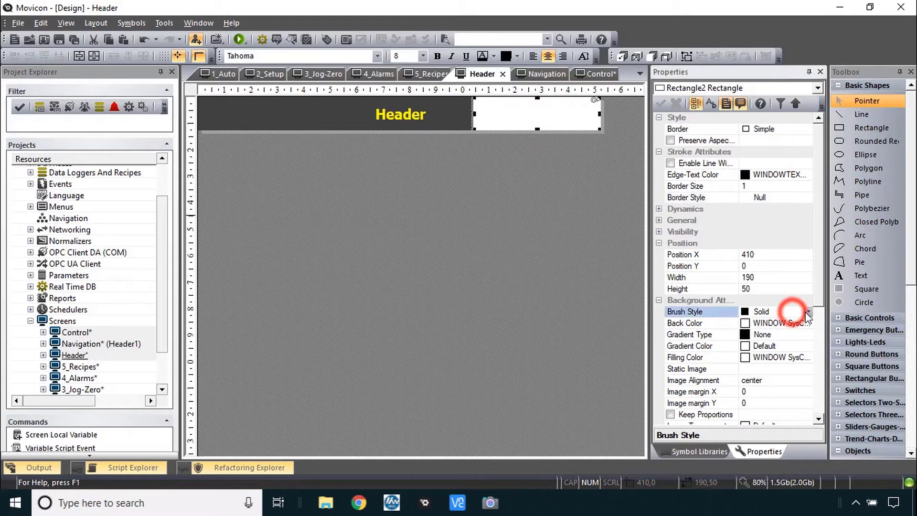
pyautogui.click(806, 311)
pyautogui.click(778, 74)
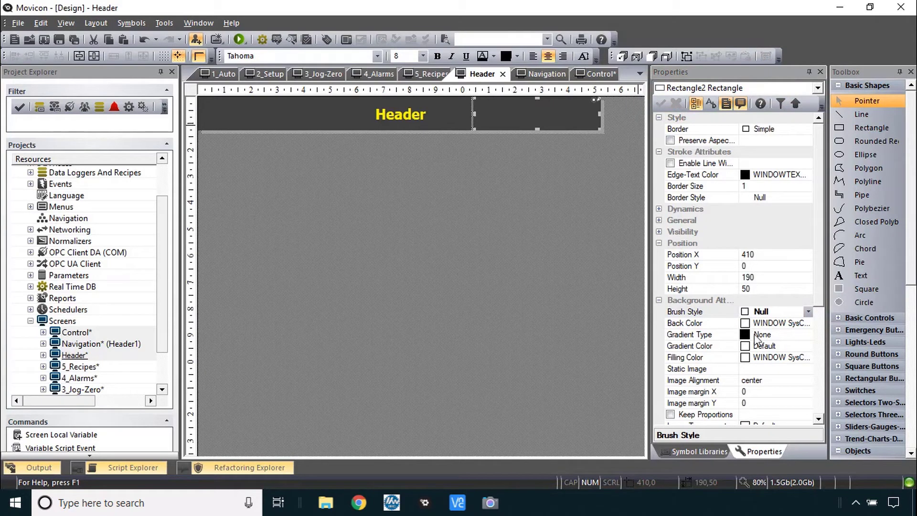
# Load gr.yai.05_white.png as the rectangle's static image.
pyautogui.click(772, 369)
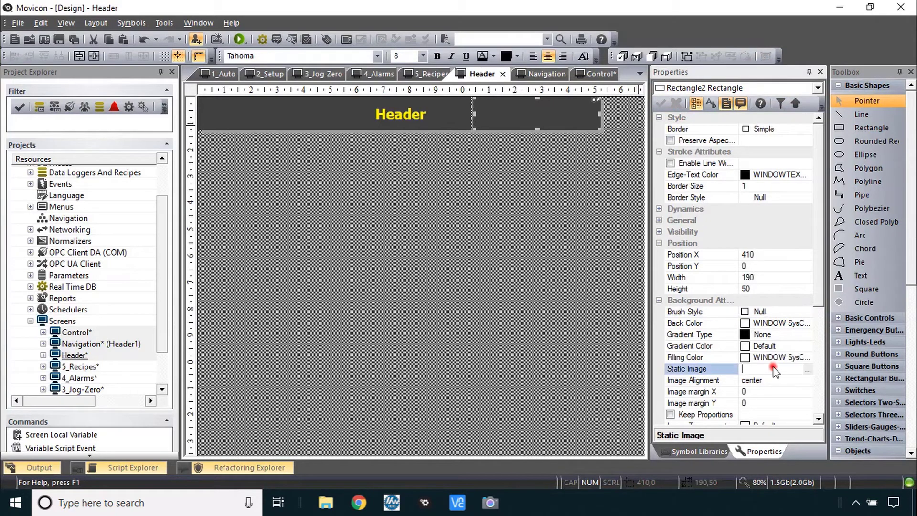
pyautogui.click(808, 370)
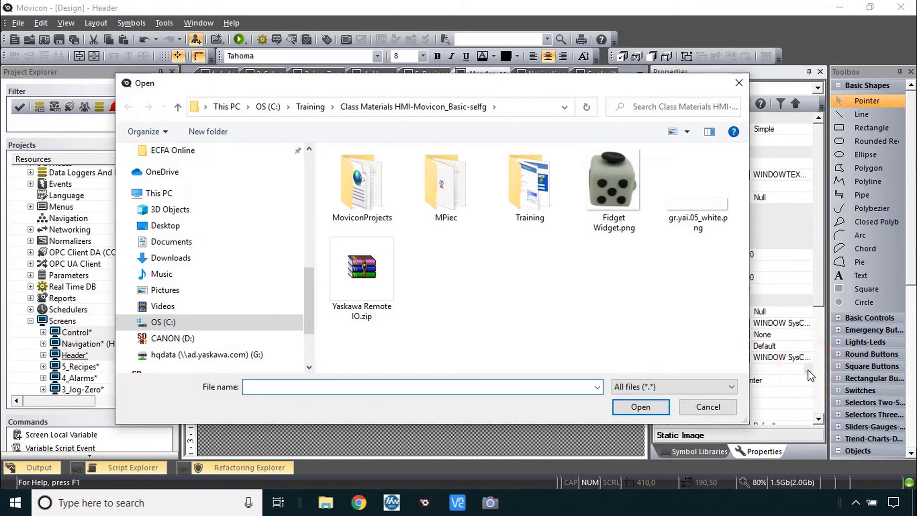
pyautogui.click(687, 206)
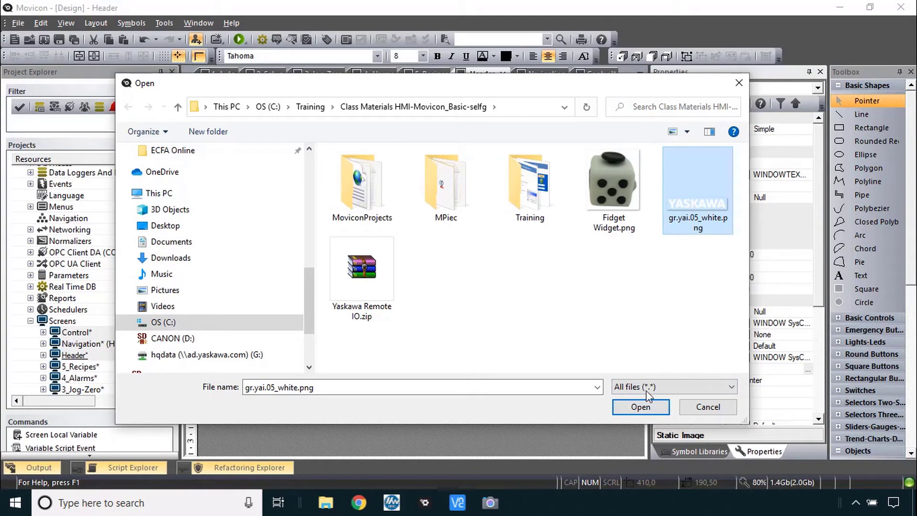
pyautogui.click(640, 407)
pyautogui.click(660, 102)
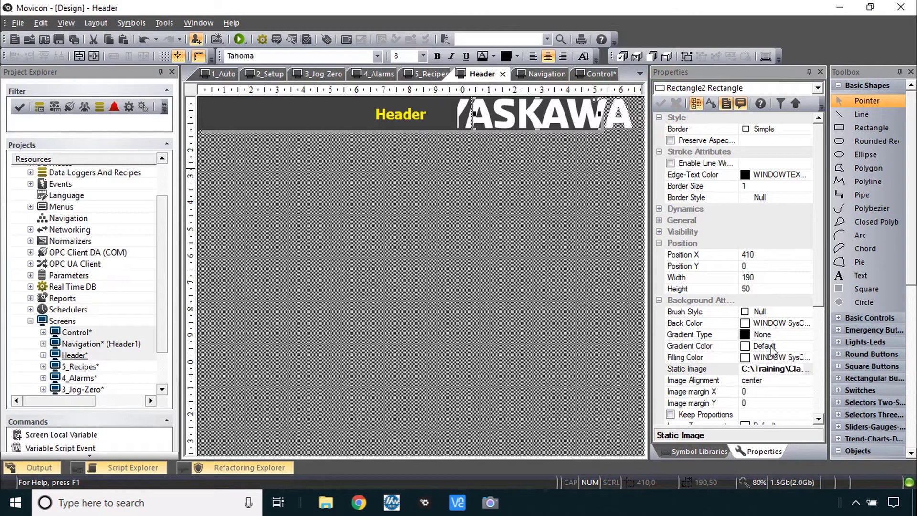
# Set the logo image to stretched with Keep Proportions, and widen its rectangle leftward to 220.
pyautogui.scroll(-4, 766, 347)
pyautogui.click(780, 289)
pyautogui.click(807, 290)
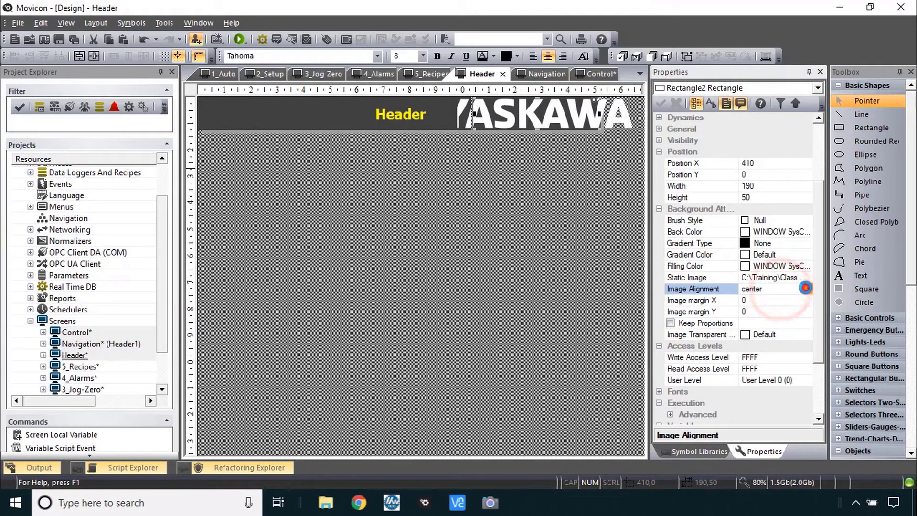
pyautogui.click(792, 300)
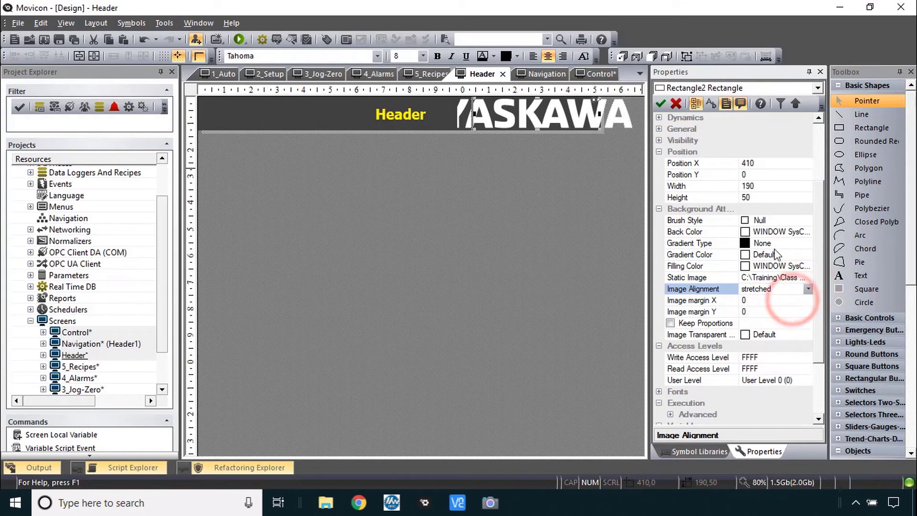
pyautogui.click(662, 105)
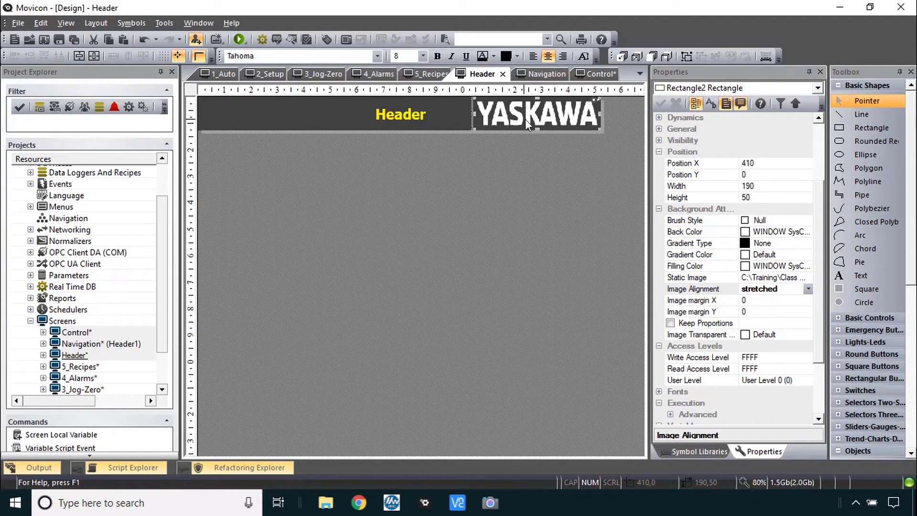
pyautogui.click(671, 322)
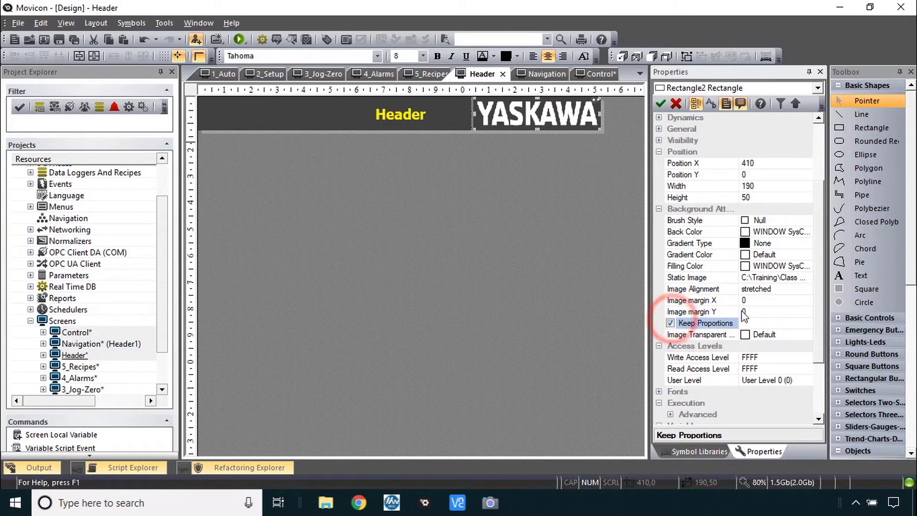
pyautogui.click(662, 104)
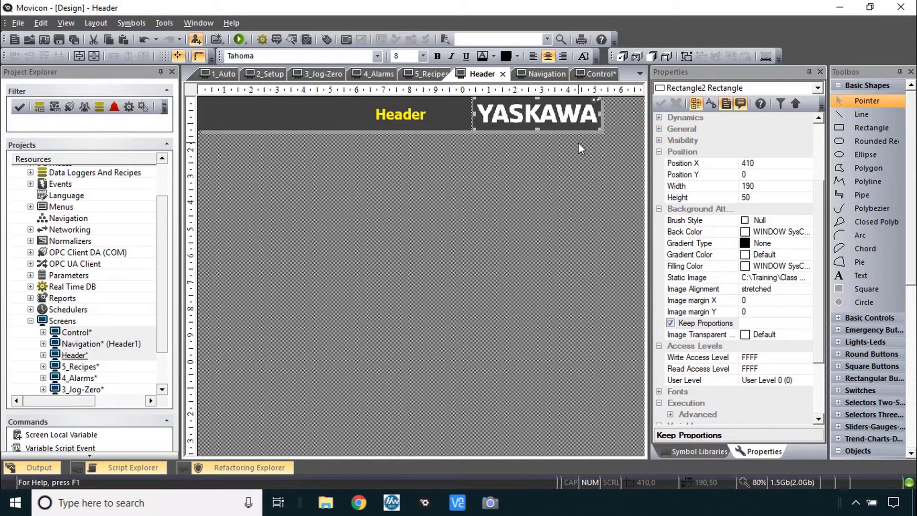
pyautogui.moveTo(474, 113); pyautogui.dragTo(458, 112)
pyautogui.click(500, 176)
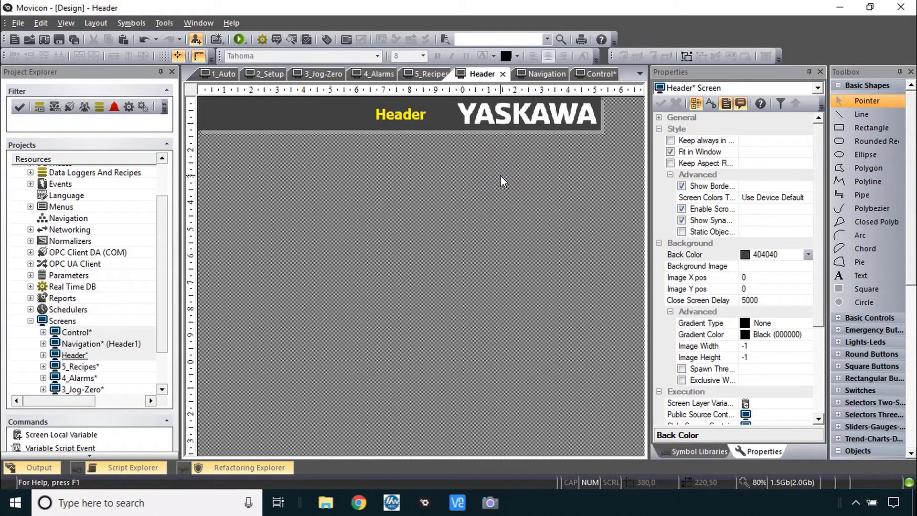
# Move the Header title to X 0 and retype it as the author's name plus '- Yaskawa TTS'.
pyautogui.hotkey('alt', 'Tab')
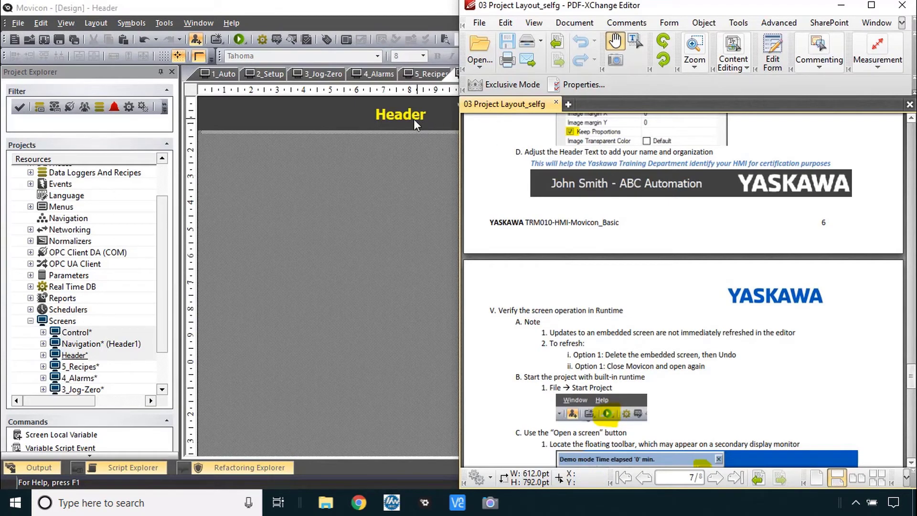
pyautogui.click(397, 119)
pyautogui.moveTo(397, 119); pyautogui.dragTo(248, 113)
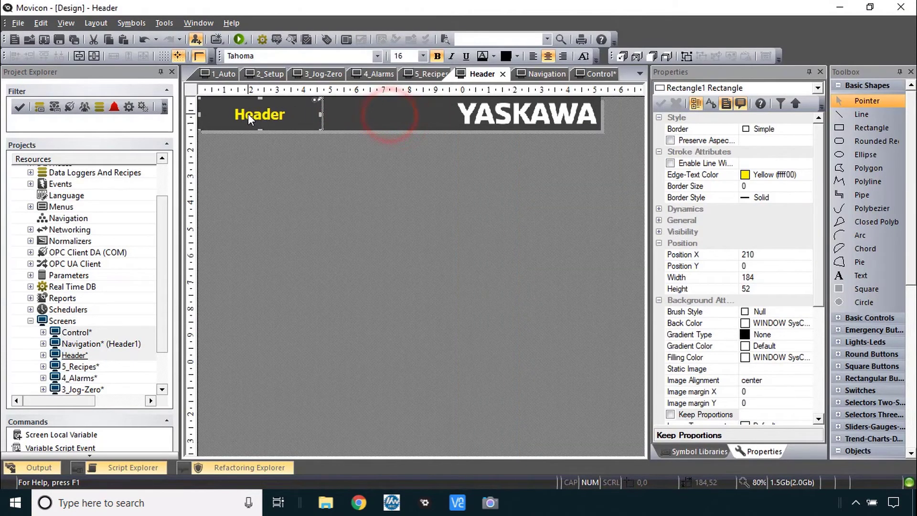
pyautogui.doubleClick(258, 114)
pyautogui.write('Matt Pelletier')
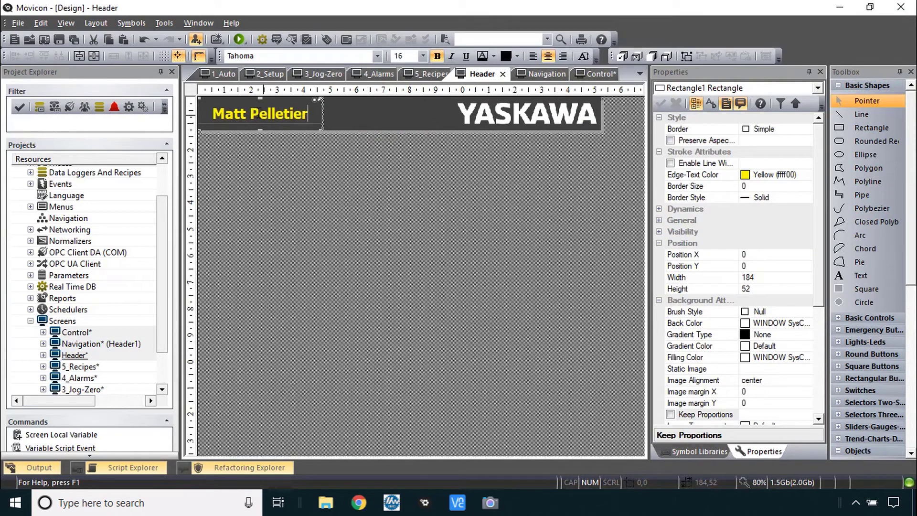
pyautogui.write(' - Yaskawa')
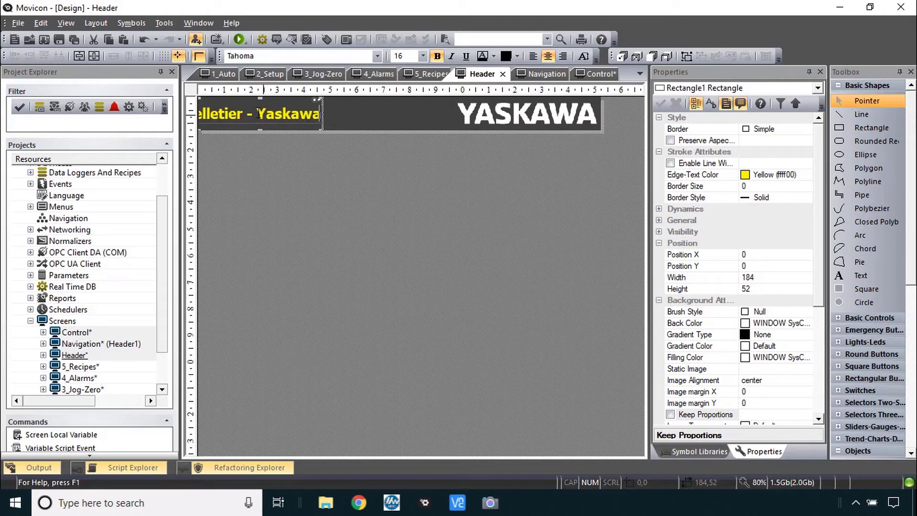
pyautogui.write(' TTS')
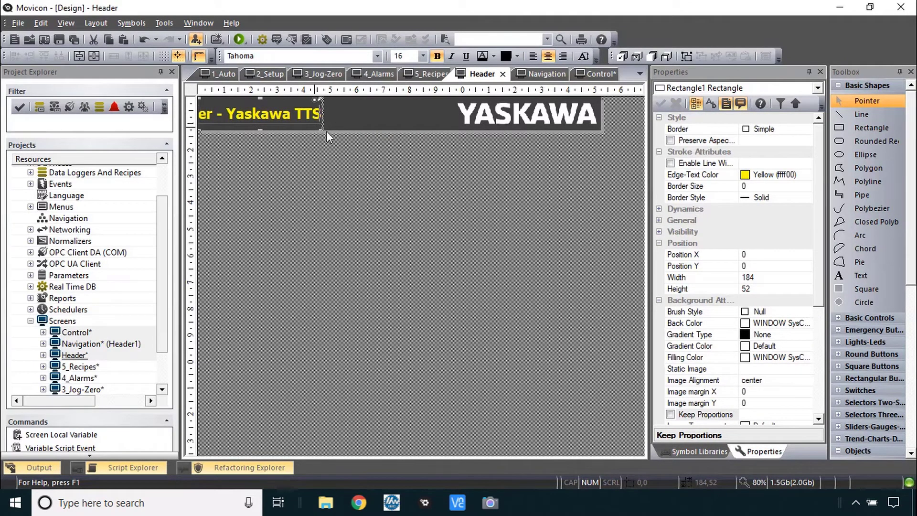
pyautogui.click(321, 117)
# Widen the title box to 360 and make its text white.
pyautogui.moveTo(322, 114); pyautogui.dragTo(444, 117)
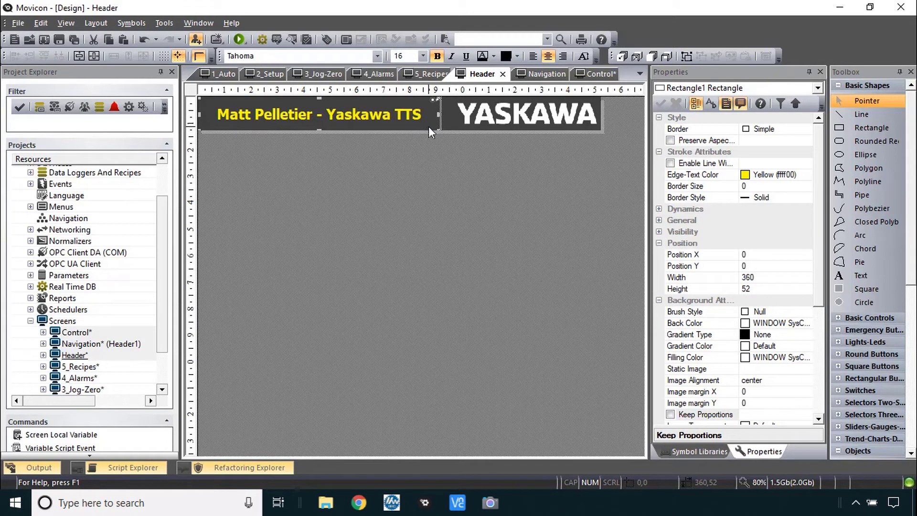
pyautogui.click(493, 56)
pyautogui.click(701, 88)
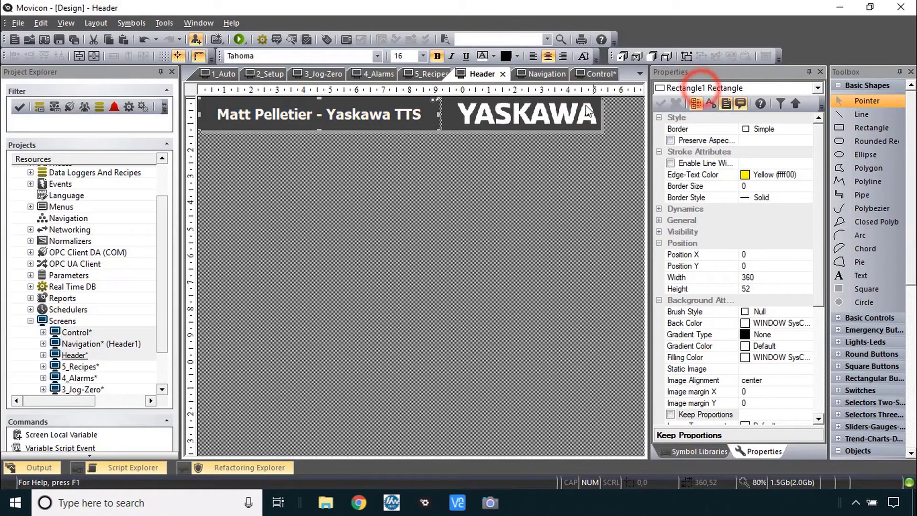
# Start the project in runtime, saving trainingproject01.movprj when prompted.
pyautogui.hotkey('alt', 'Tab')
pyautogui.scroll(-5, 654, 251)
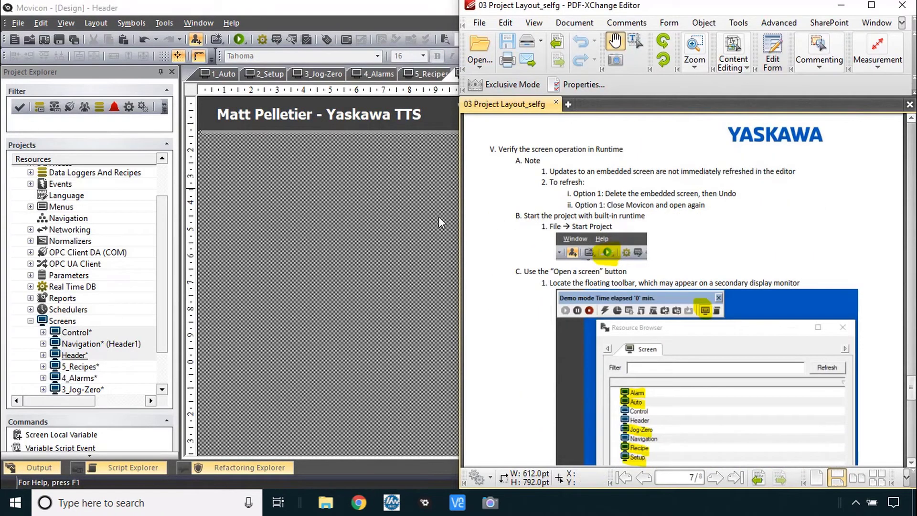
pyautogui.click(350, 205)
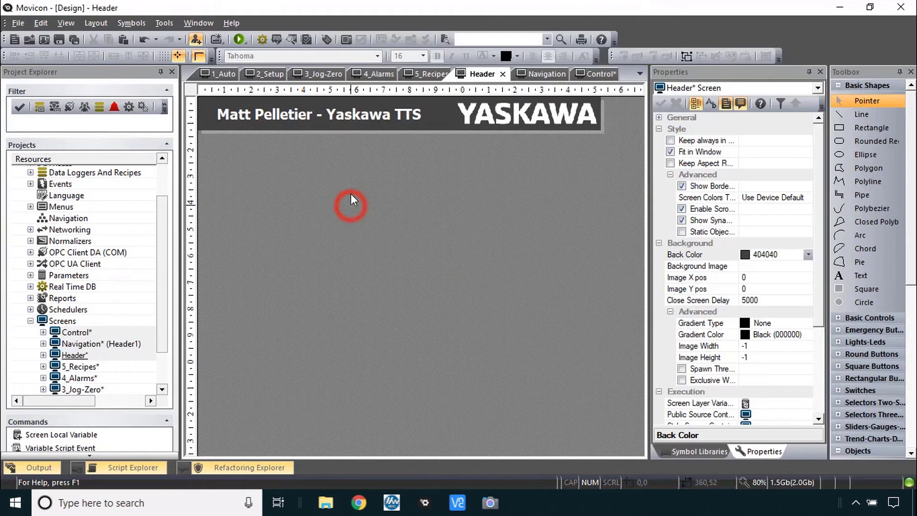
pyautogui.click(240, 39)
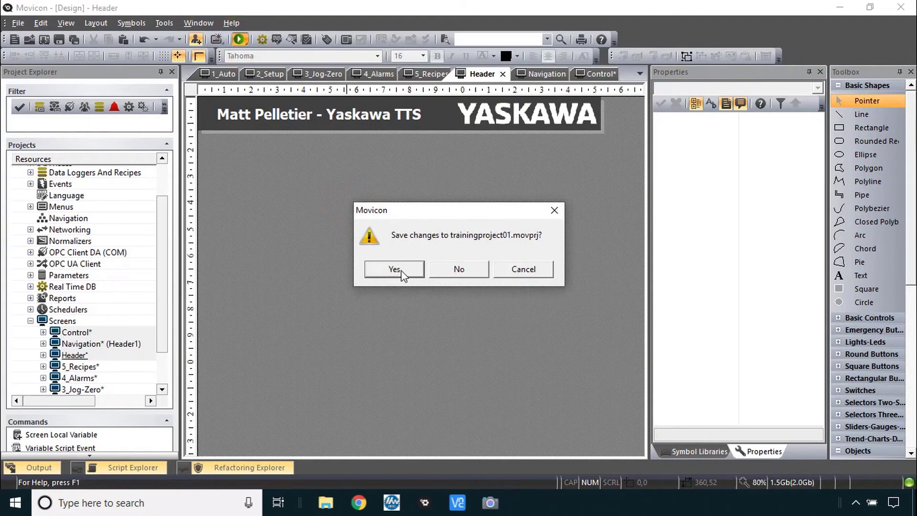
pyautogui.click(398, 270)
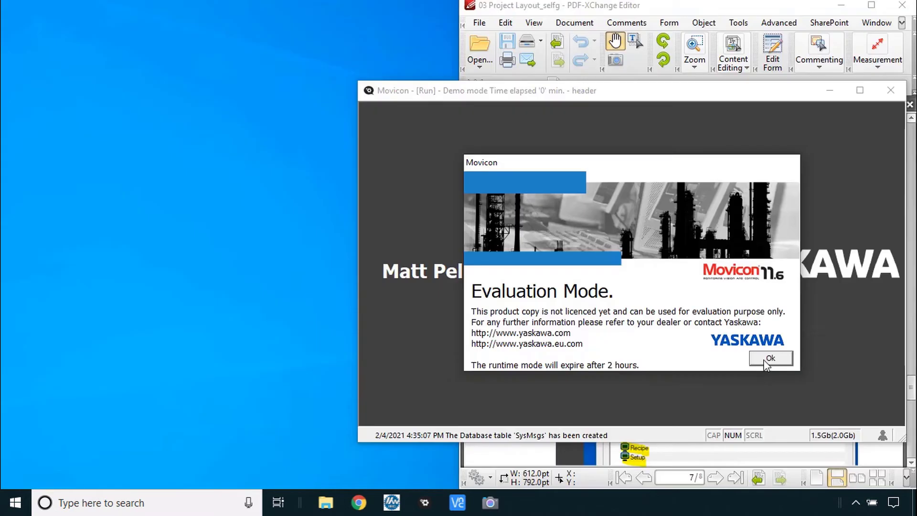
# Dismiss the evaluation notice, move the runtime window to the top-left, and bring the demo-mode toolbar into view.
pyautogui.click(766, 359)
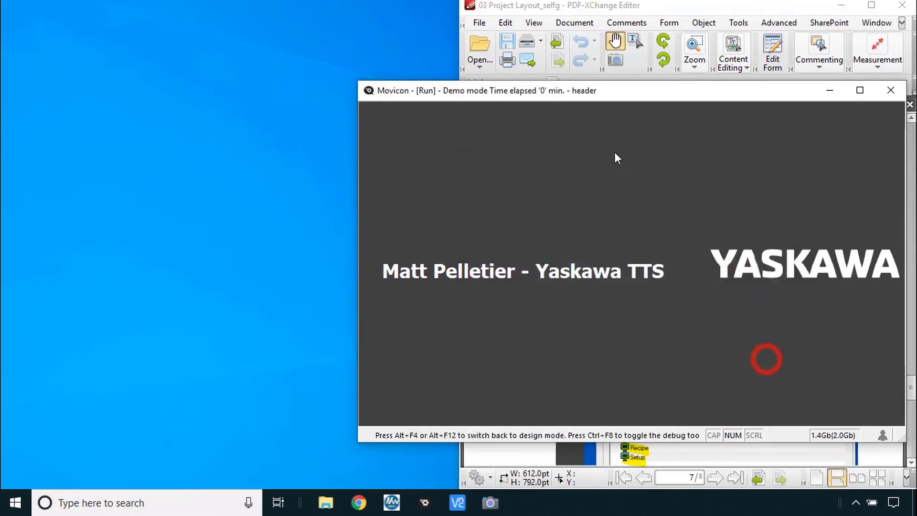
pyautogui.moveTo(586, 94); pyautogui.dragTo(230, 16)
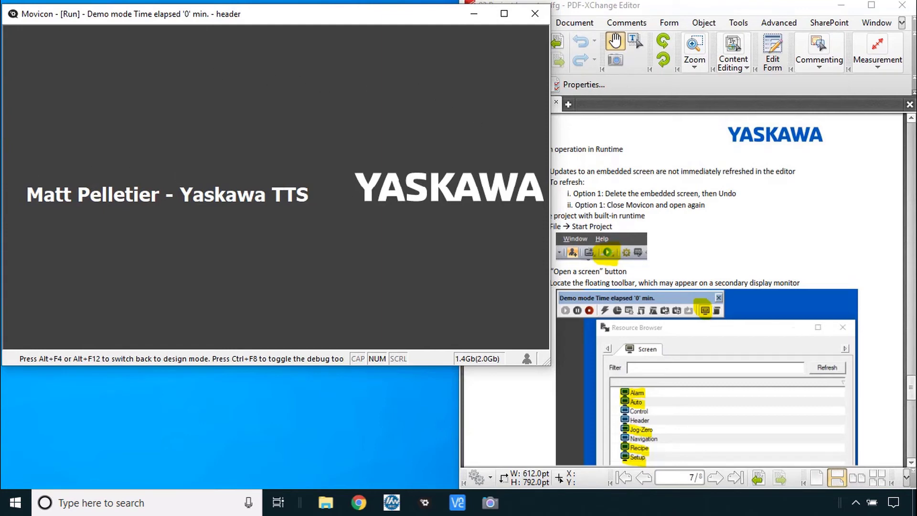
pyautogui.moveTo(0, 206); pyautogui.dragTo(102, 393)
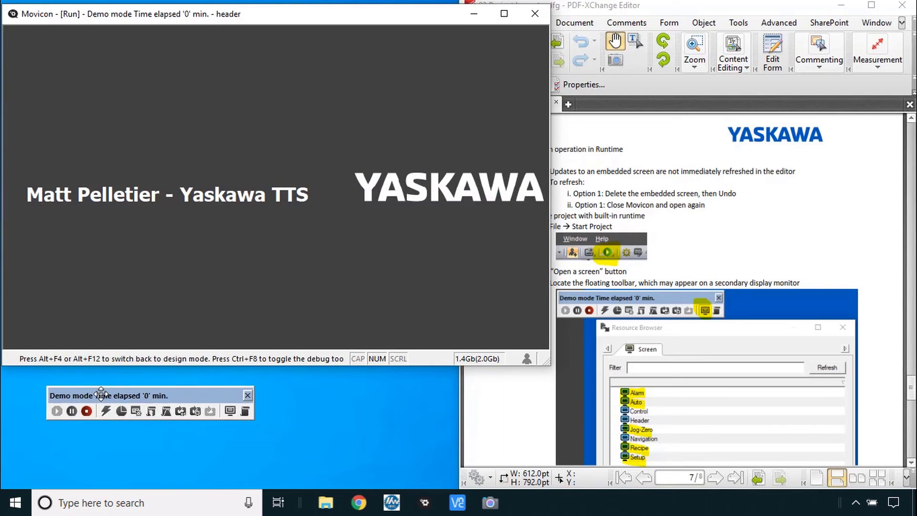
# In runtime, open the 1_Auto, 2_Setup, 3_Jog-Zero and 4_Alarms screens in turn from the Resource Browser.
pyautogui.click(231, 412)
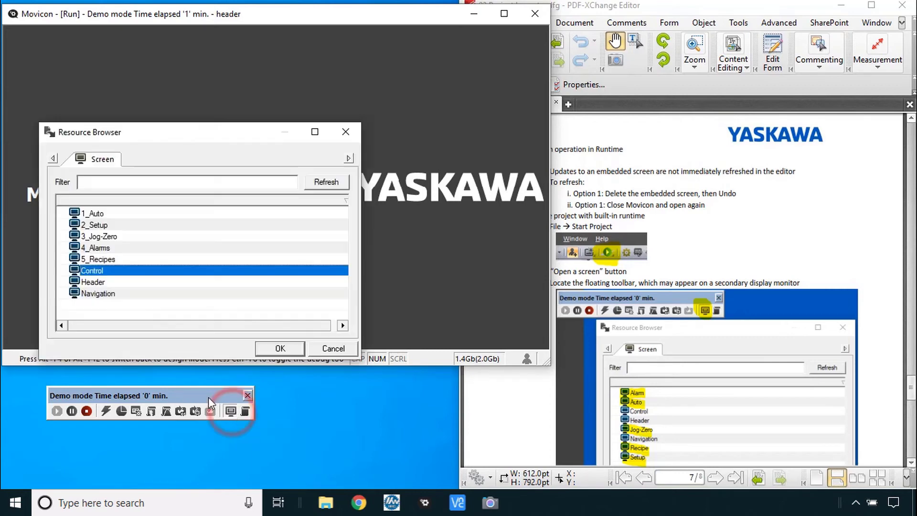
pyautogui.doubleClick(90, 215)
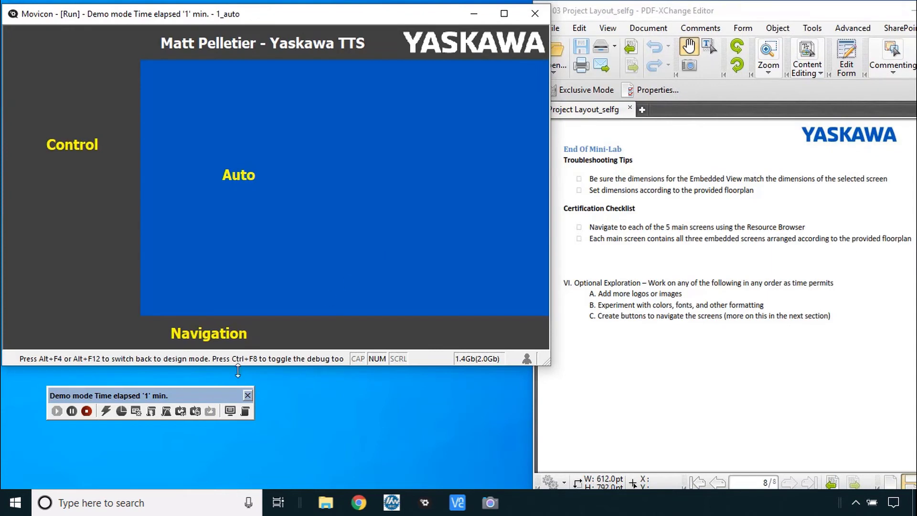
pyautogui.click(231, 412)
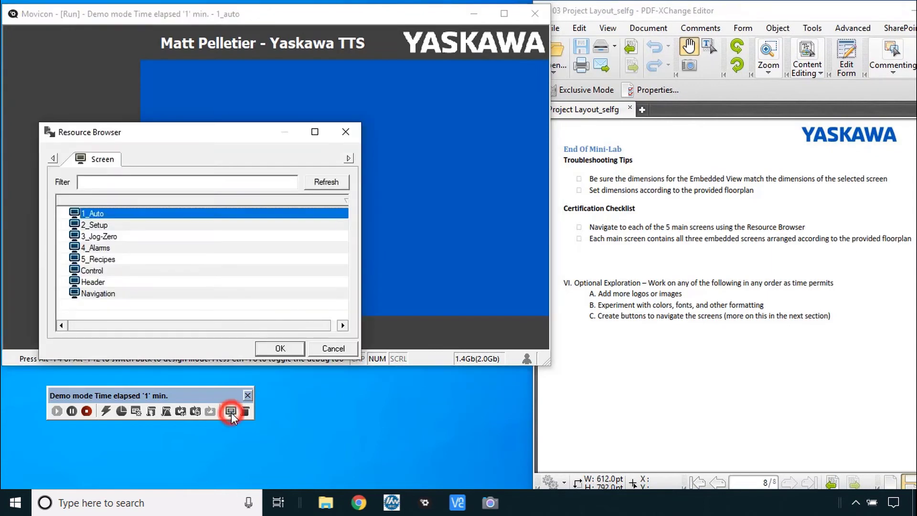
pyautogui.doubleClick(98, 225)
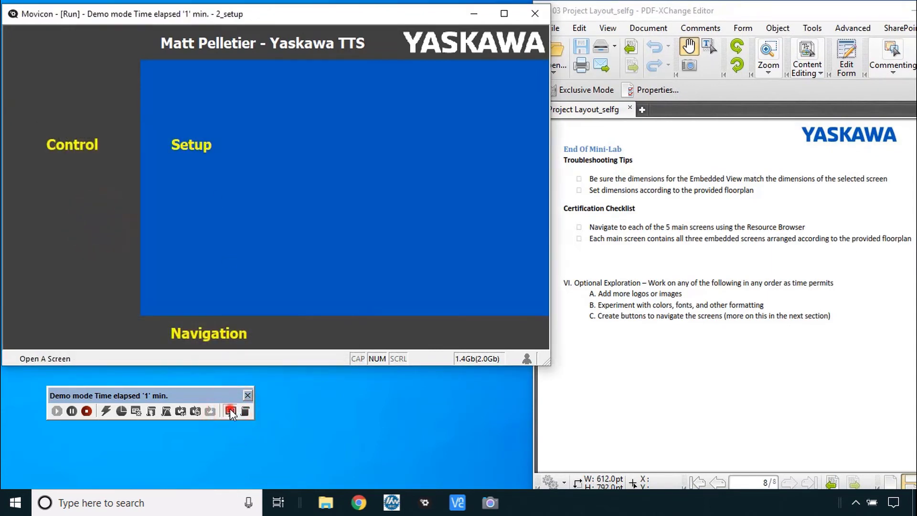
pyautogui.click(230, 409)
pyautogui.doubleClick(102, 236)
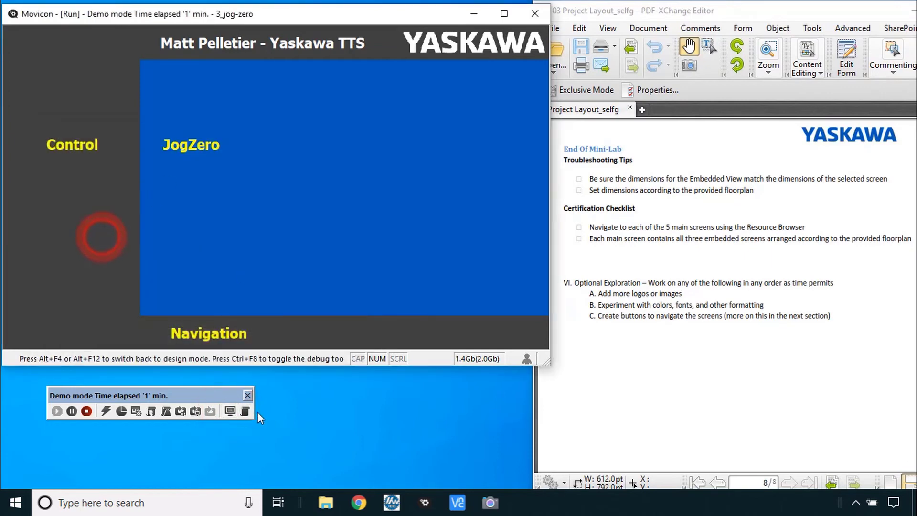
pyautogui.click(228, 411)
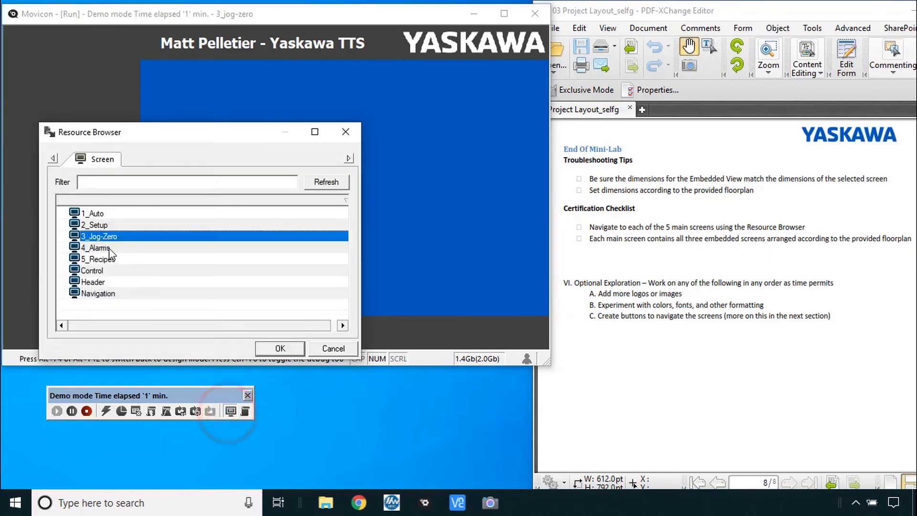
pyautogui.doubleClick(109, 248)
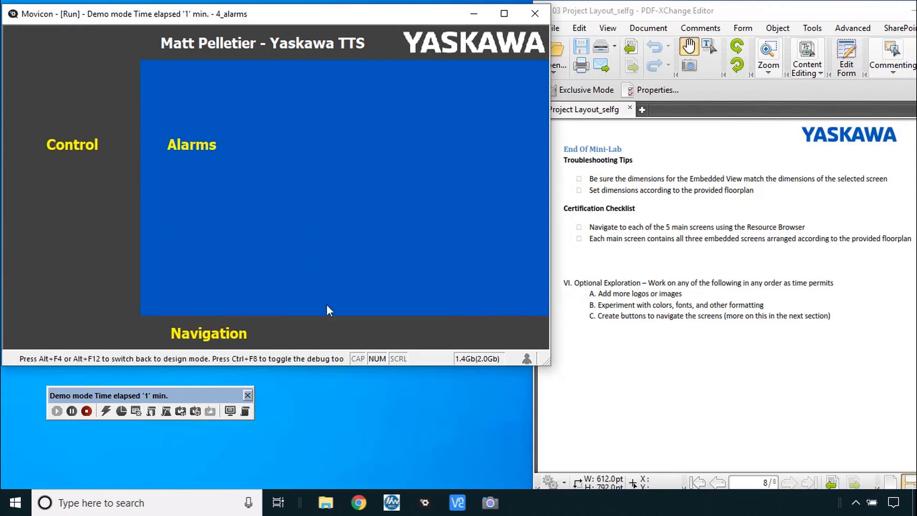
# Continue through the 5_Recipes, Control, Header and Navigation screens, then reopen the screen list.
pyautogui.click(230, 411)
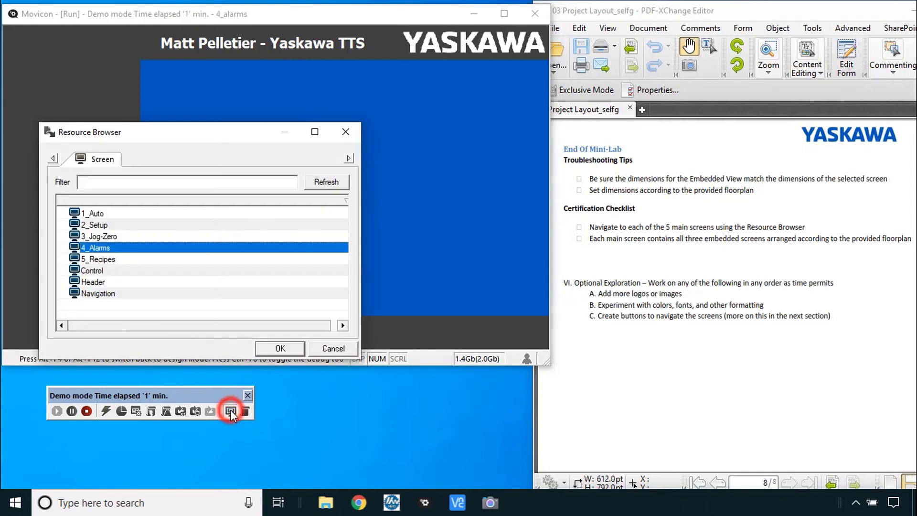
pyautogui.click(96, 259)
pyautogui.doubleClick(96, 259)
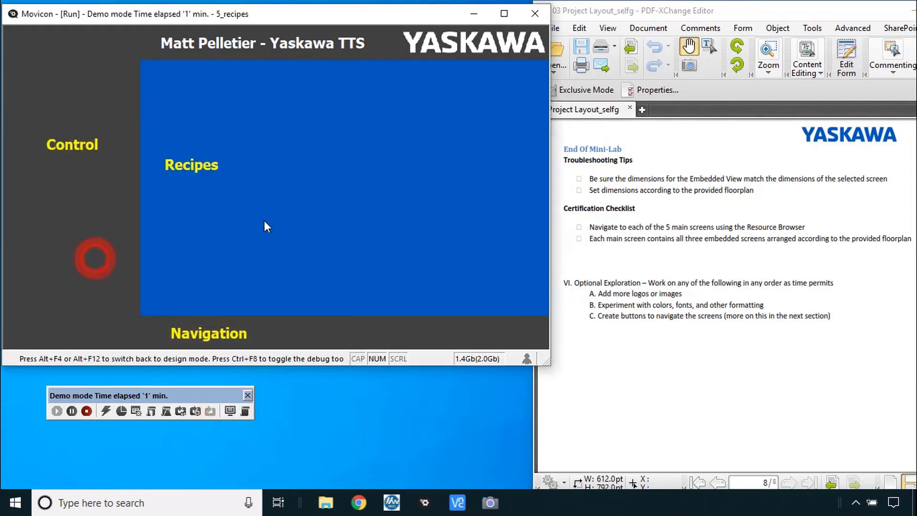
pyautogui.click(230, 412)
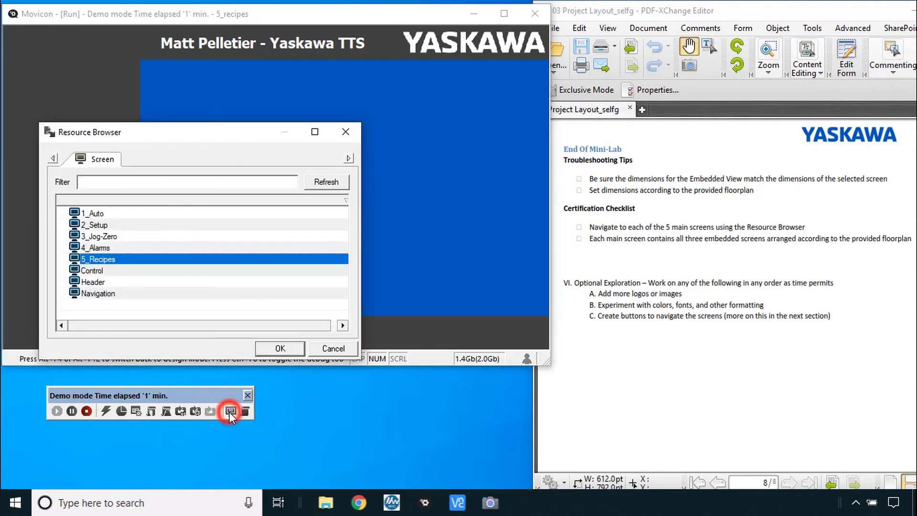
pyautogui.doubleClick(91, 270)
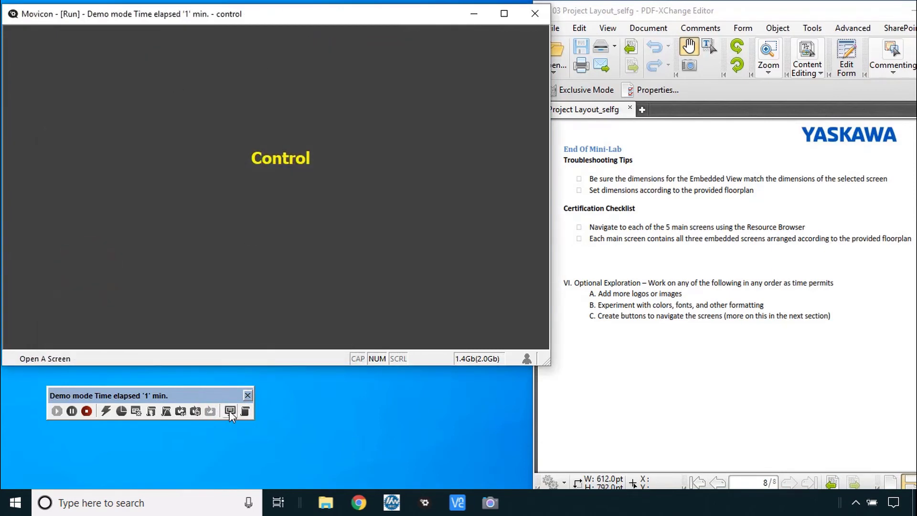
pyautogui.click(230, 411)
pyautogui.click(96, 282)
pyautogui.doubleClick(97, 282)
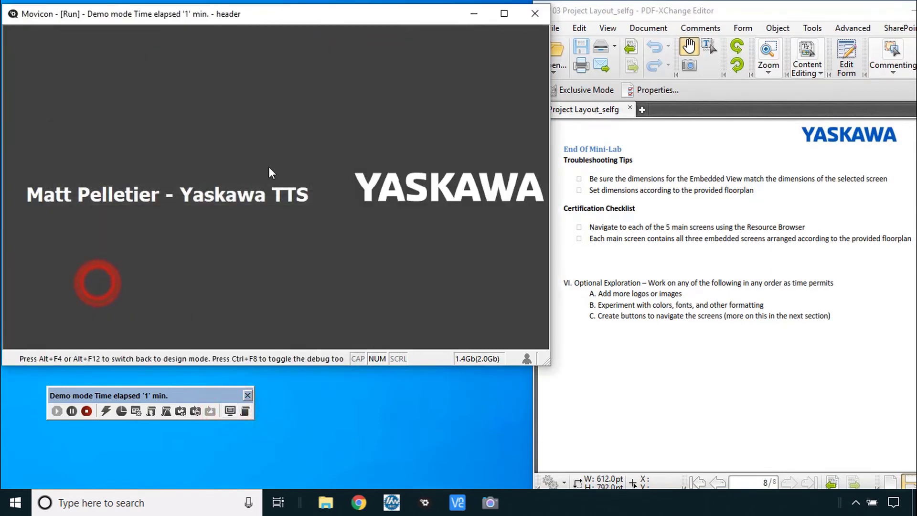
pyautogui.click(229, 411)
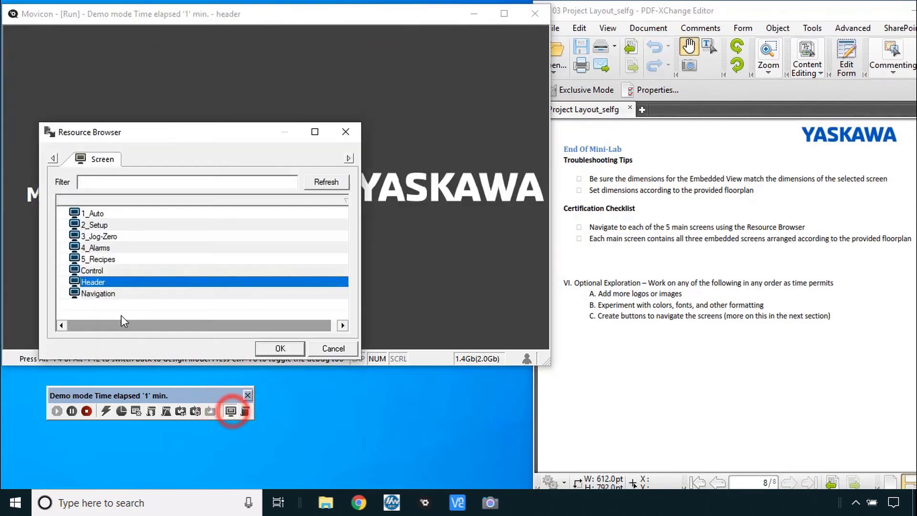
pyautogui.doubleClick(93, 293)
pyautogui.click(229, 409)
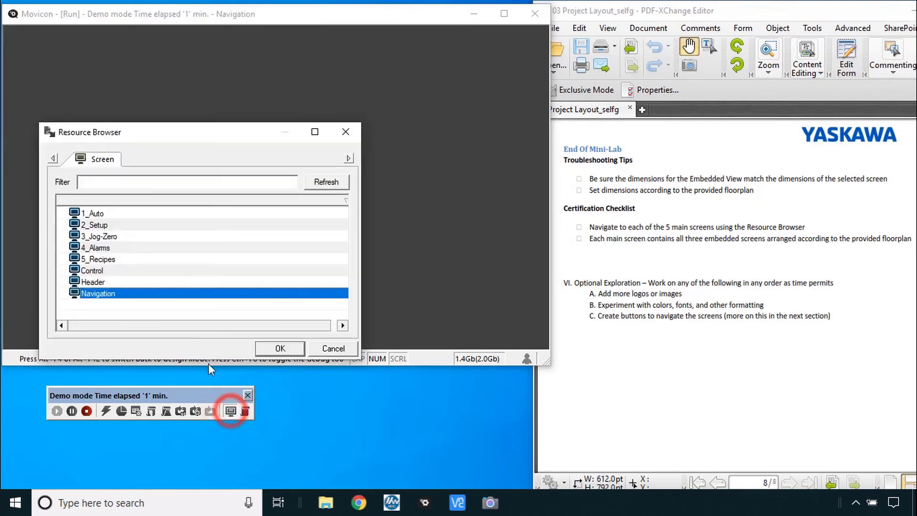
# Show 1_Auto in runtime, then back in the editor close the 5_Recipes screen with its name unchanged.
pyautogui.doubleClick(96, 214)
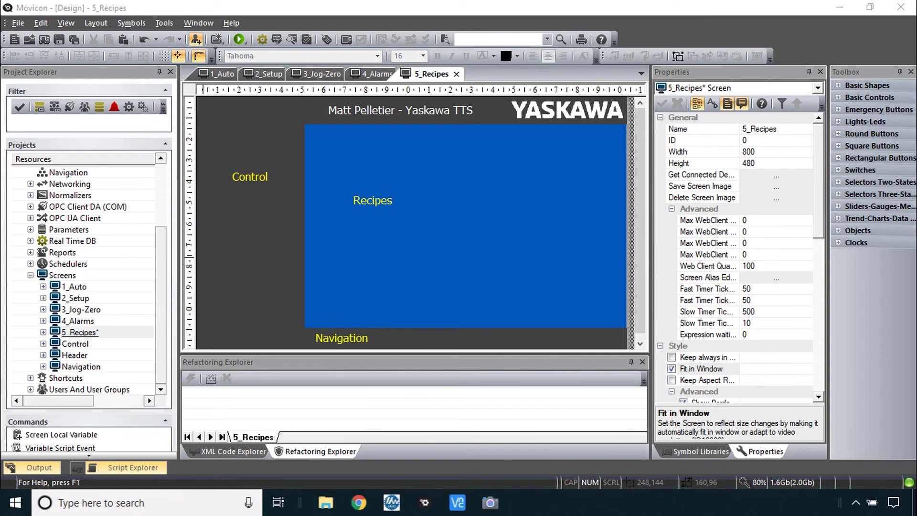
pyautogui.click(83, 334)
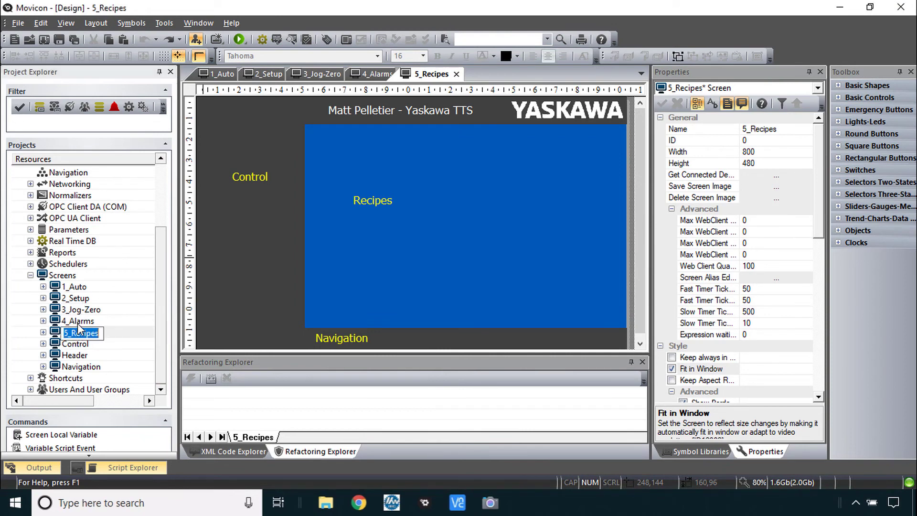
pyautogui.press('Return')
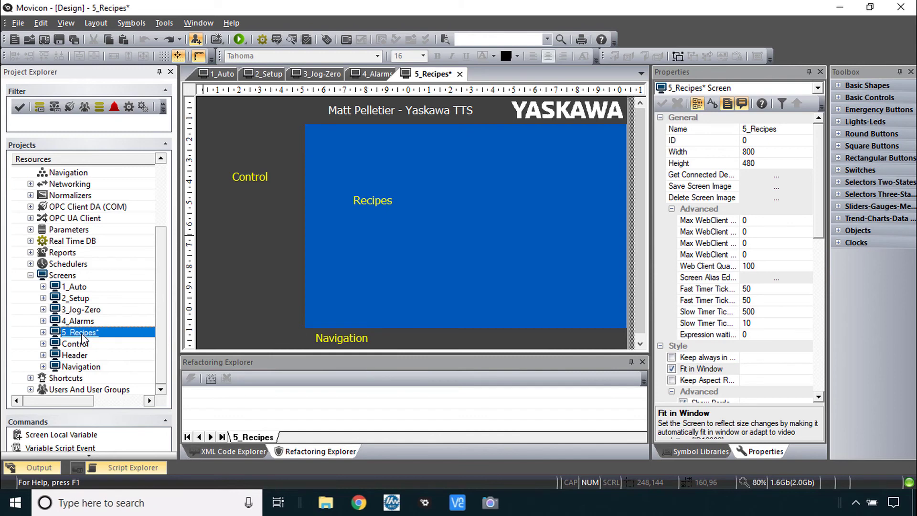
pyautogui.click(460, 74)
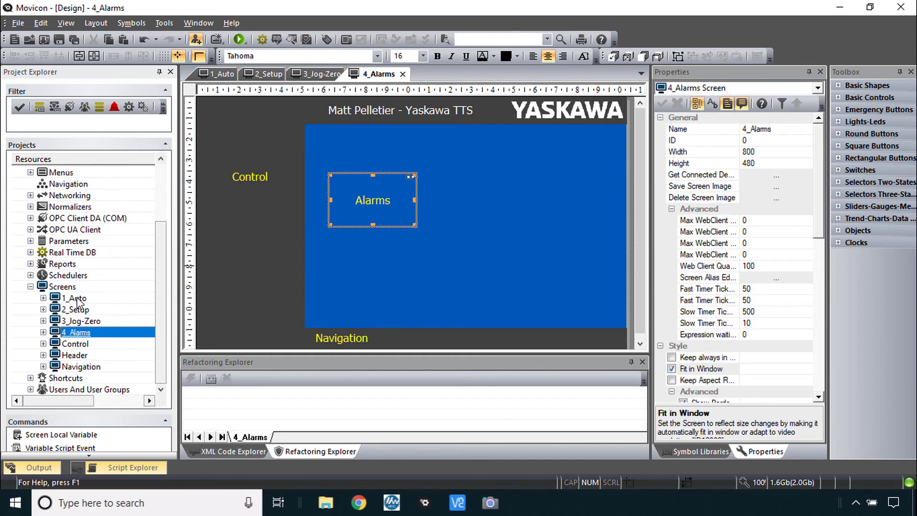
# Undo the last change with Edit > Undo and collapse then re-expand the Screens folder.
pyautogui.click(53, 26)
pyautogui.click(58, 35)
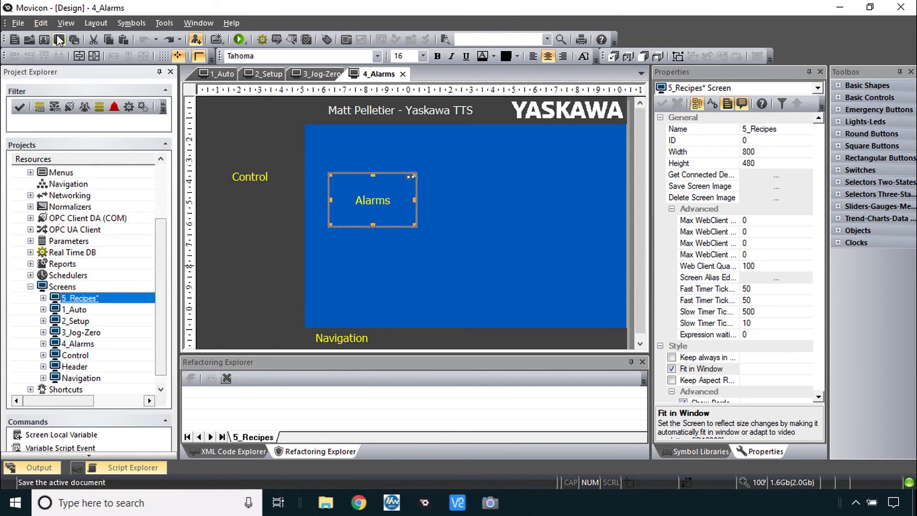
pyautogui.click(30, 286)
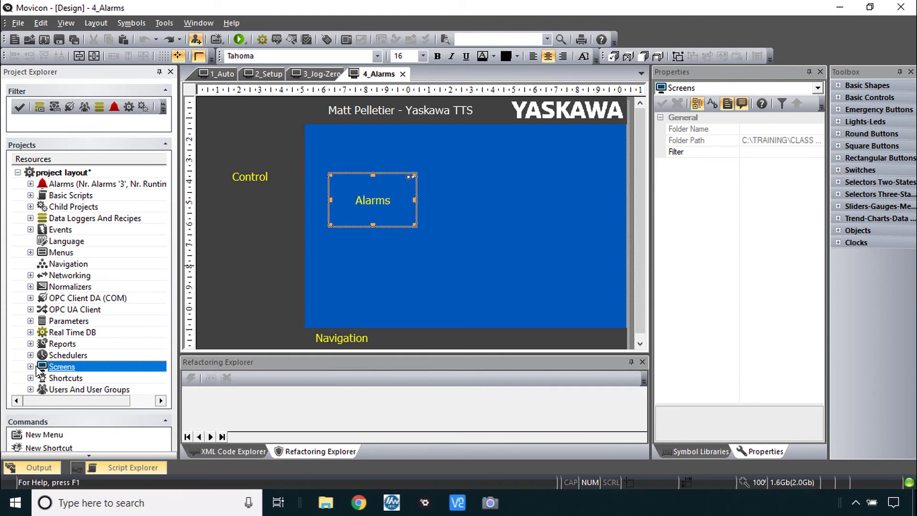
pyautogui.click(30, 366)
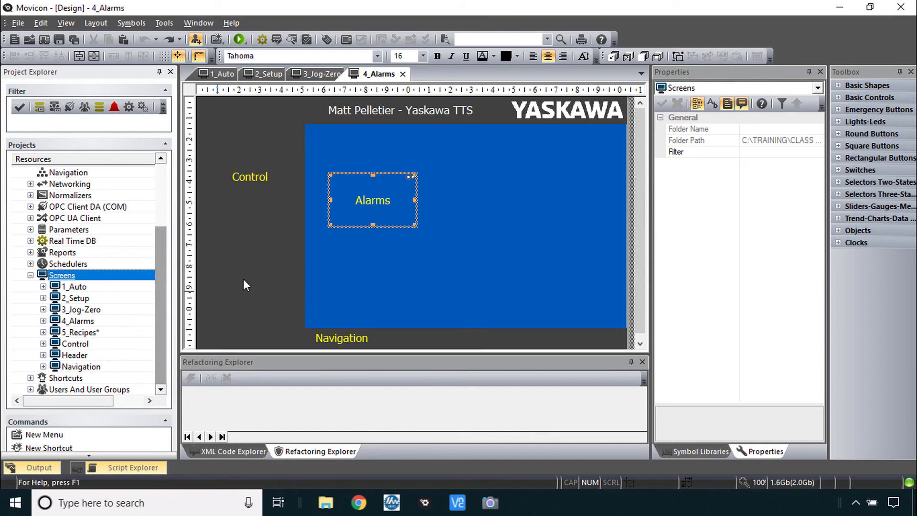
# Nudge the Alarms rectangle and set the 4_Alarms rectangle's title to 'Alarms'.
pyautogui.moveTo(391, 221); pyautogui.dragTo(387, 219)
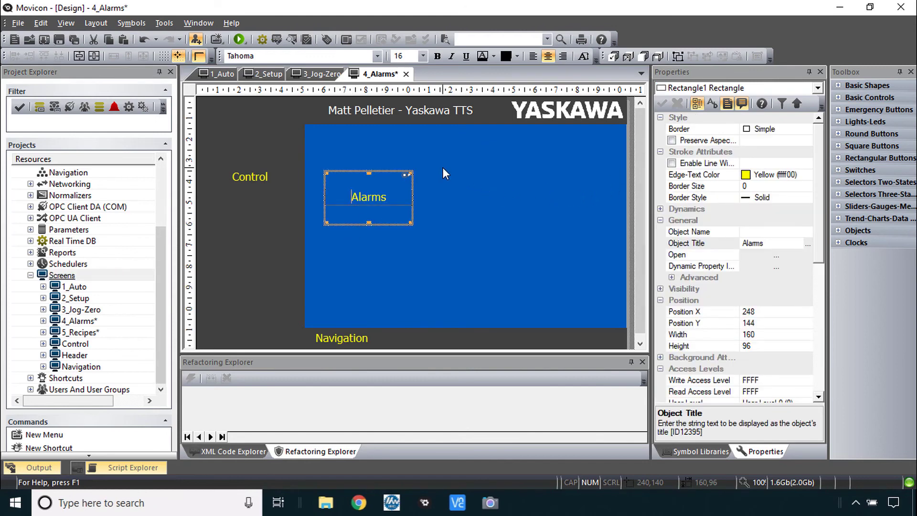
pyautogui.click(318, 75)
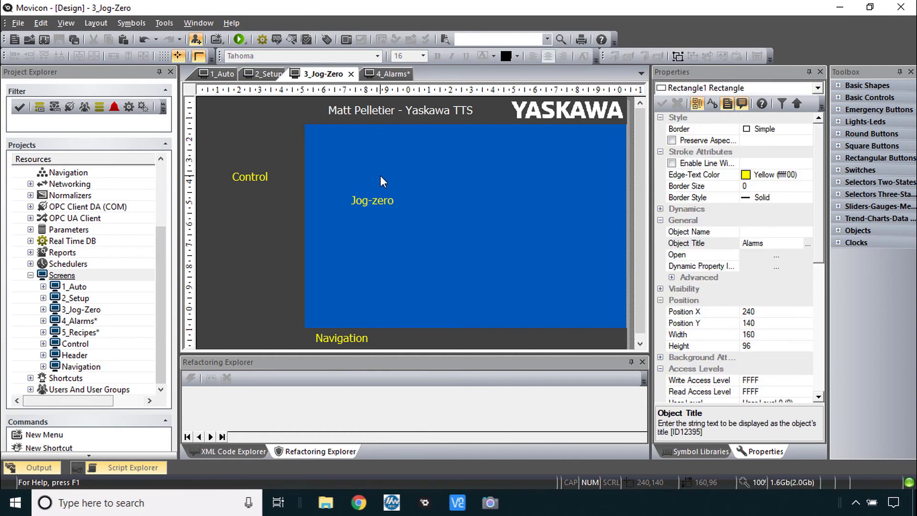
pyautogui.click(382, 202)
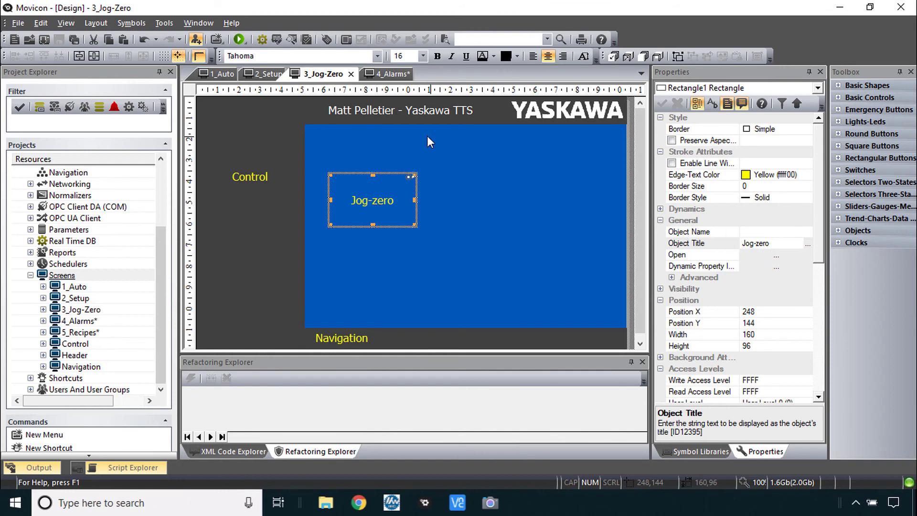
pyautogui.click(387, 75)
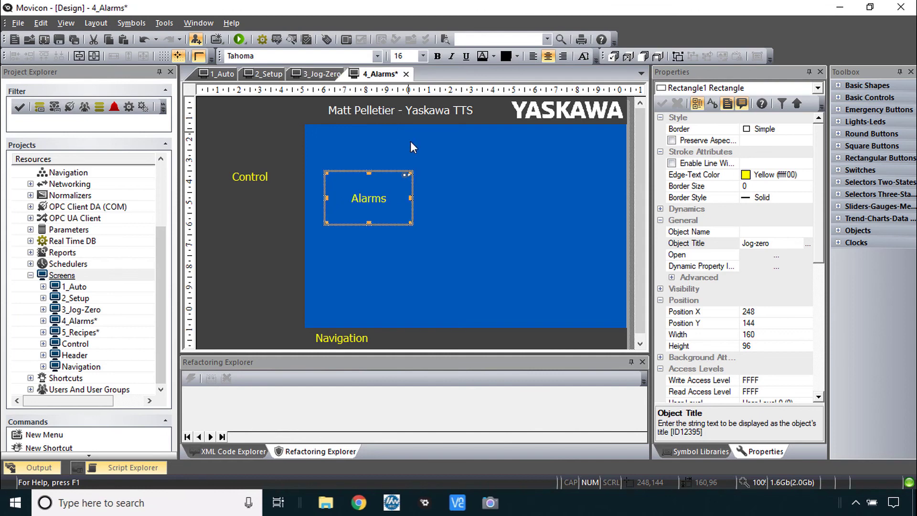
pyautogui.click(781, 243)
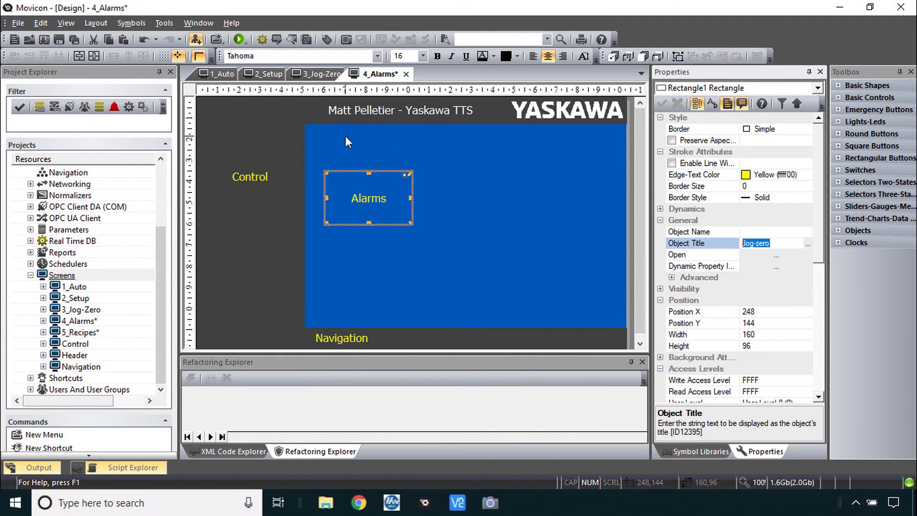
pyautogui.write('Alarms')
pyautogui.click(315, 74)
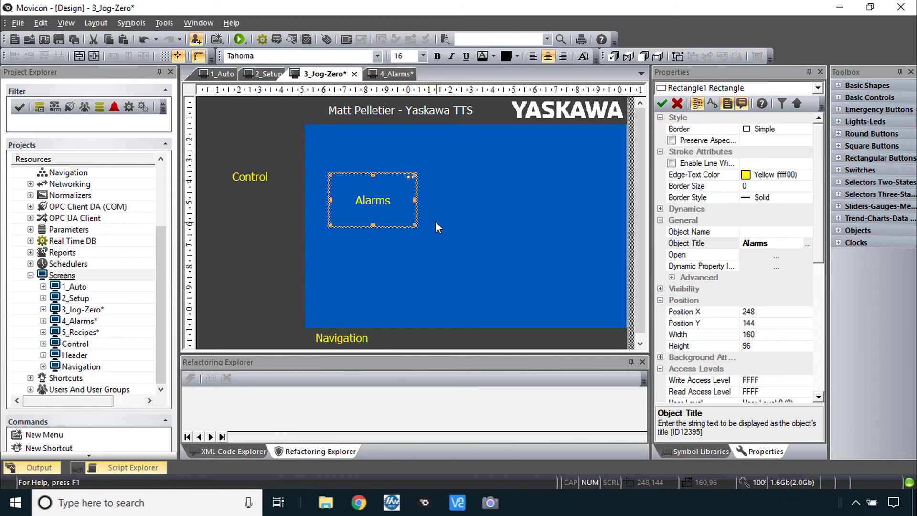
# Set the 3_Jog-Zero rectangle's Object Title back to 'Jog-Zero'.
pyautogui.click(482, 221)
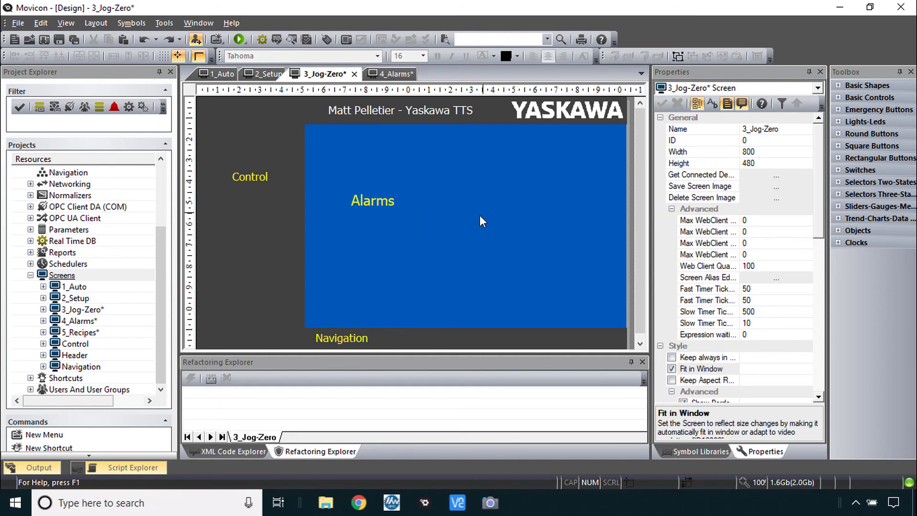
pyautogui.click(380, 202)
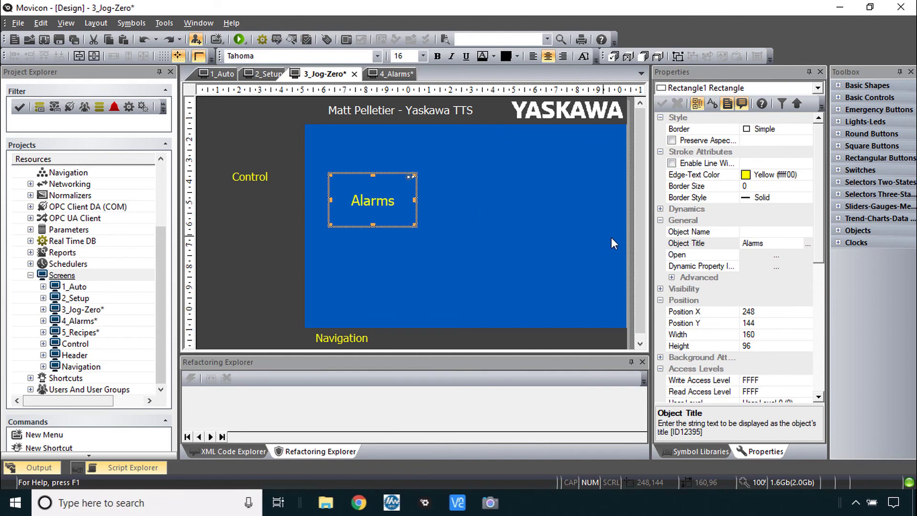
pyautogui.click(688, 244)
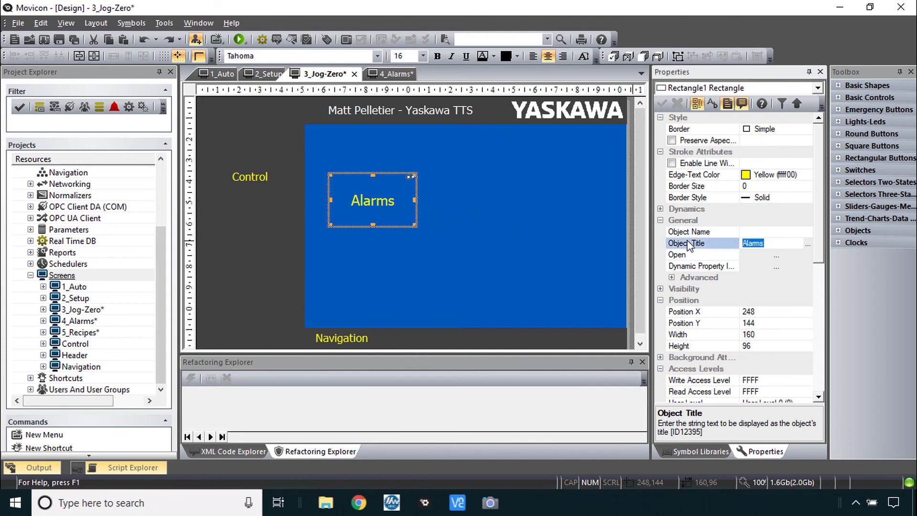
pyautogui.write('Jog-Zero')
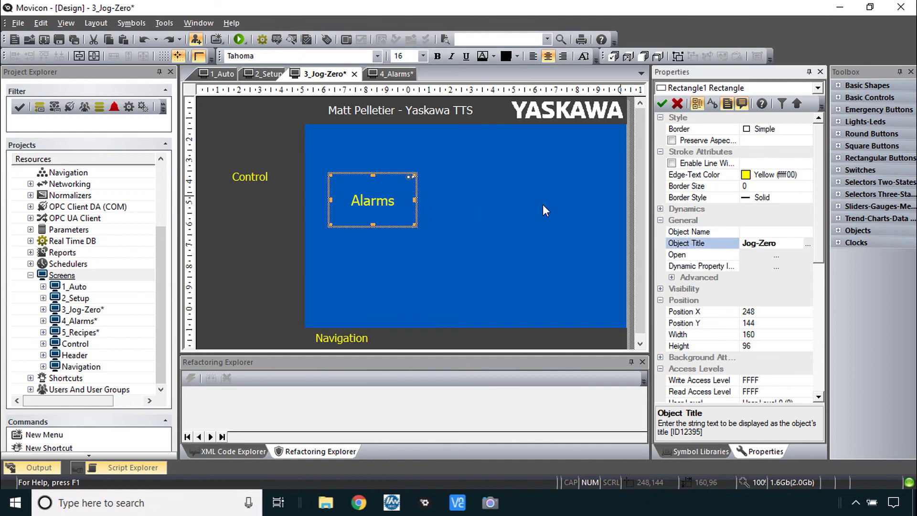
pyautogui.click(393, 75)
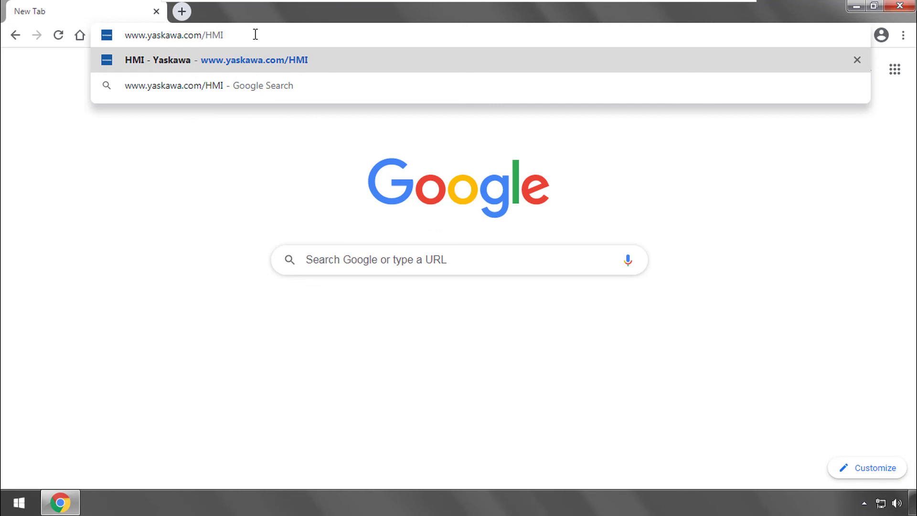
pyautogui.press('Return')
pyautogui.scroll(-4, 473, 262)
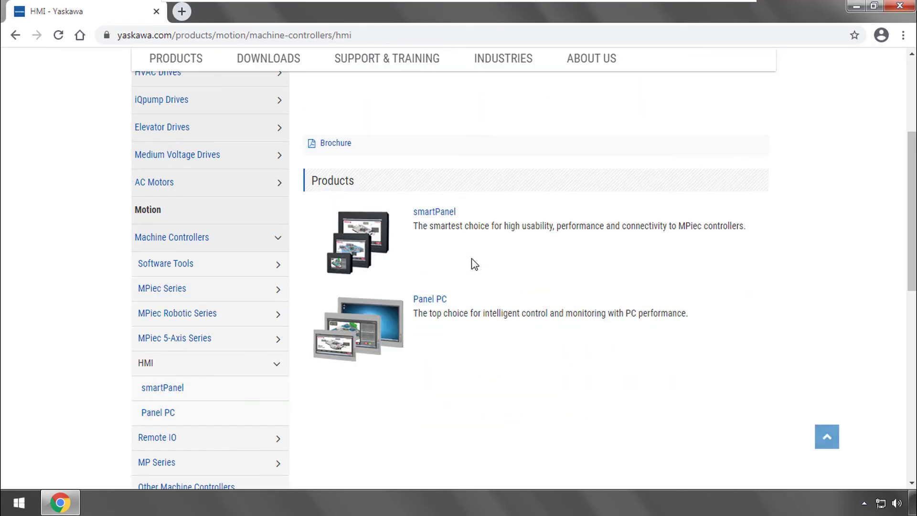
pyautogui.click(434, 213)
pyautogui.click(414, 238)
pyautogui.click(395, 206)
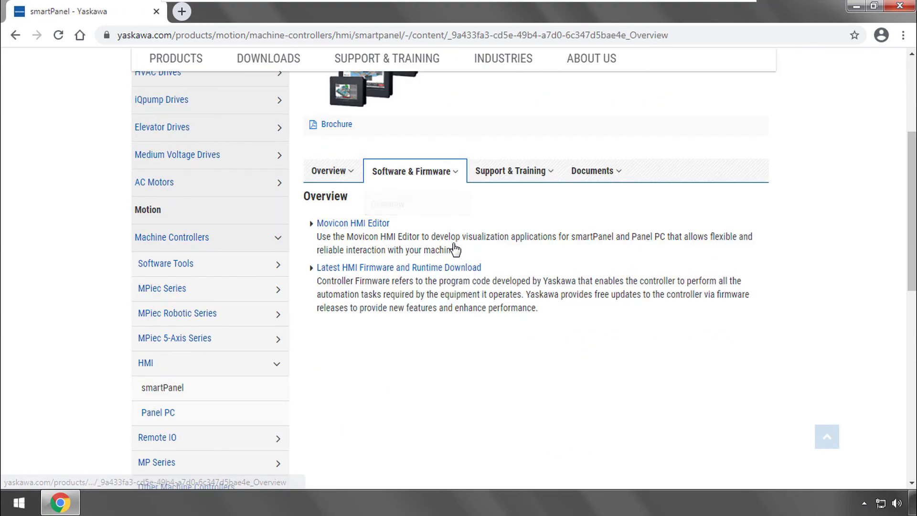